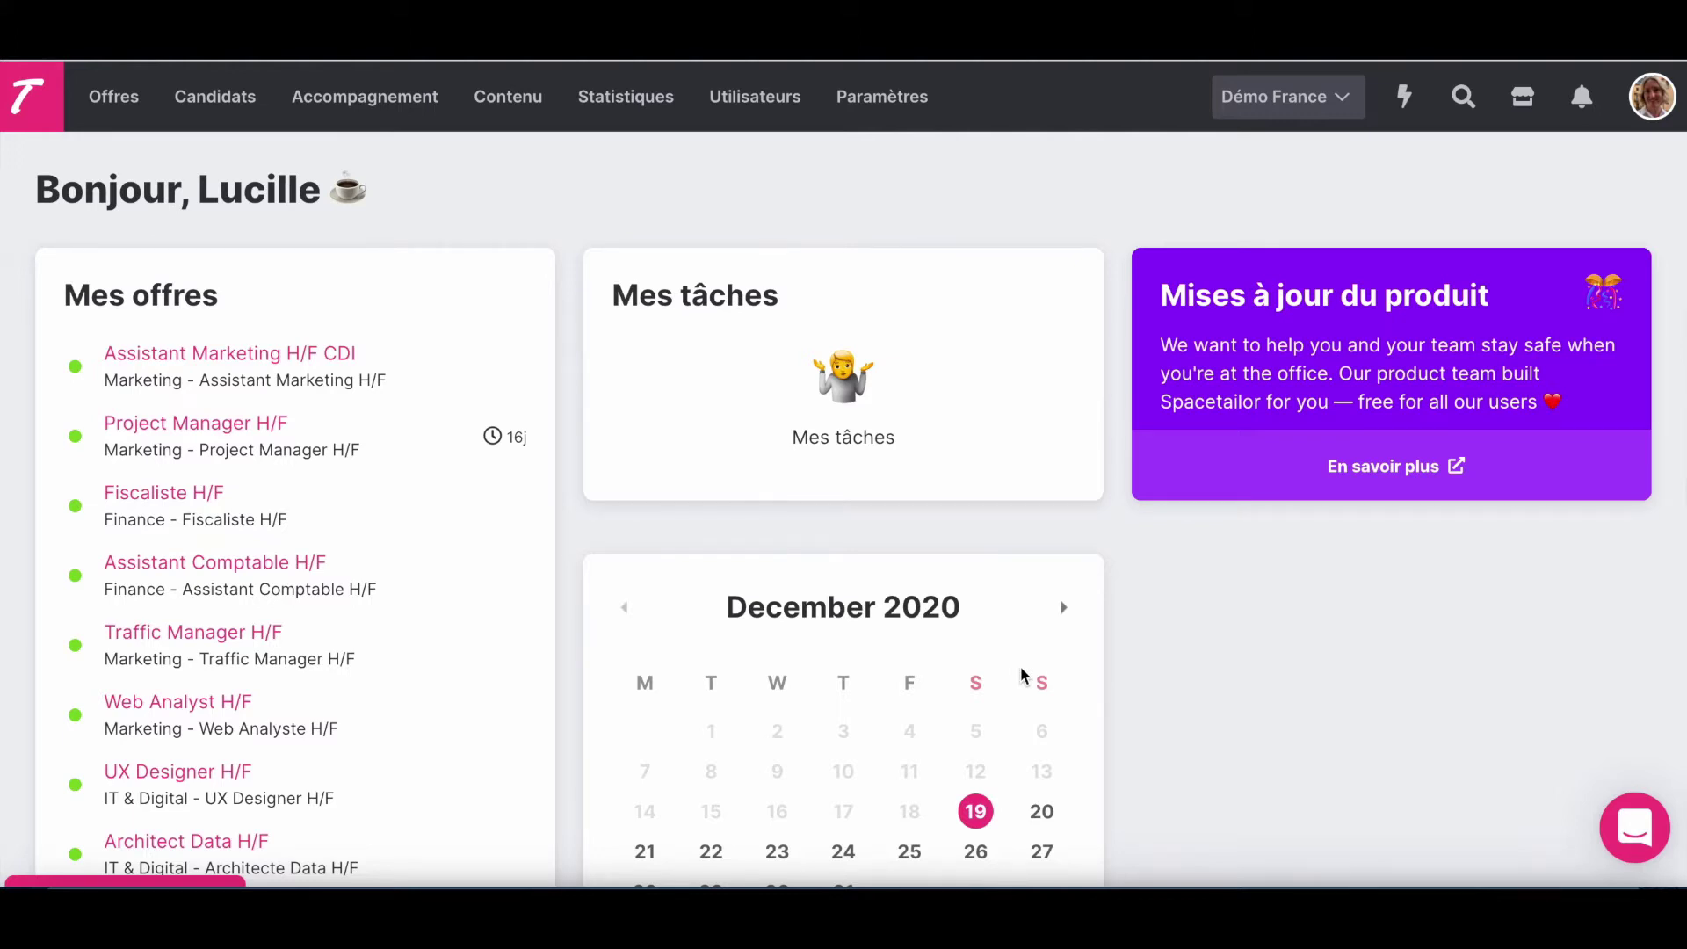
Open the list of all candidates and examine the available filters, from candidate status and evaluations to consent and dates
{"action": "left_click", "coordinate": [217, 104]}
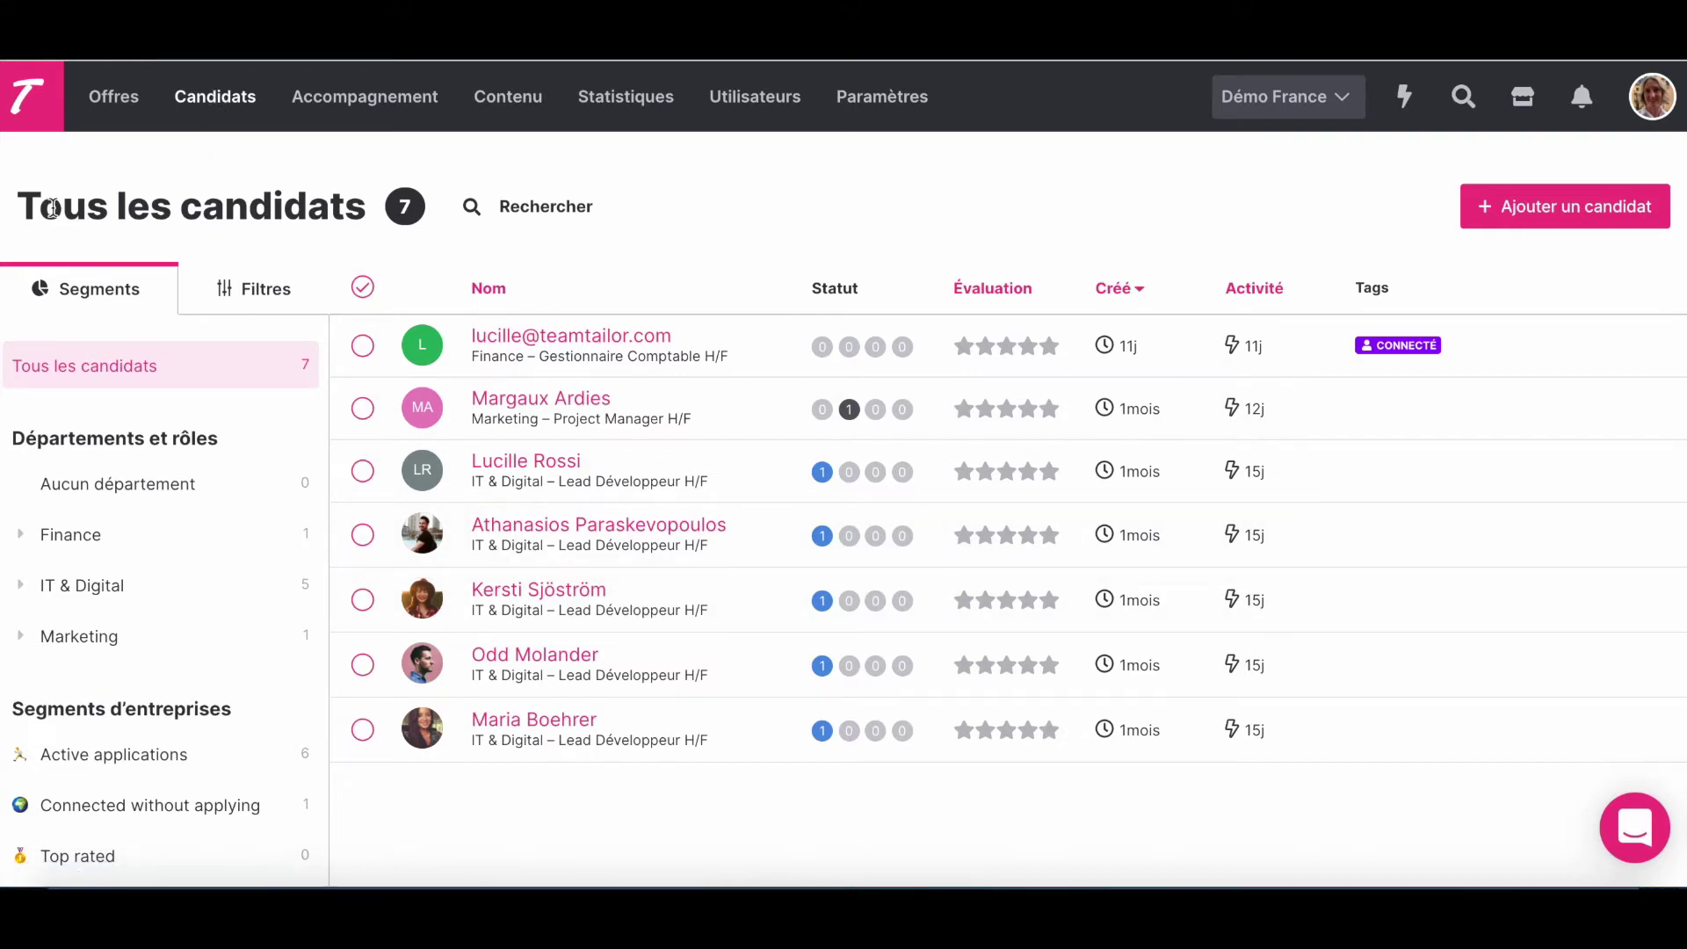
{"action": "left_click", "coordinate": [255, 283]}
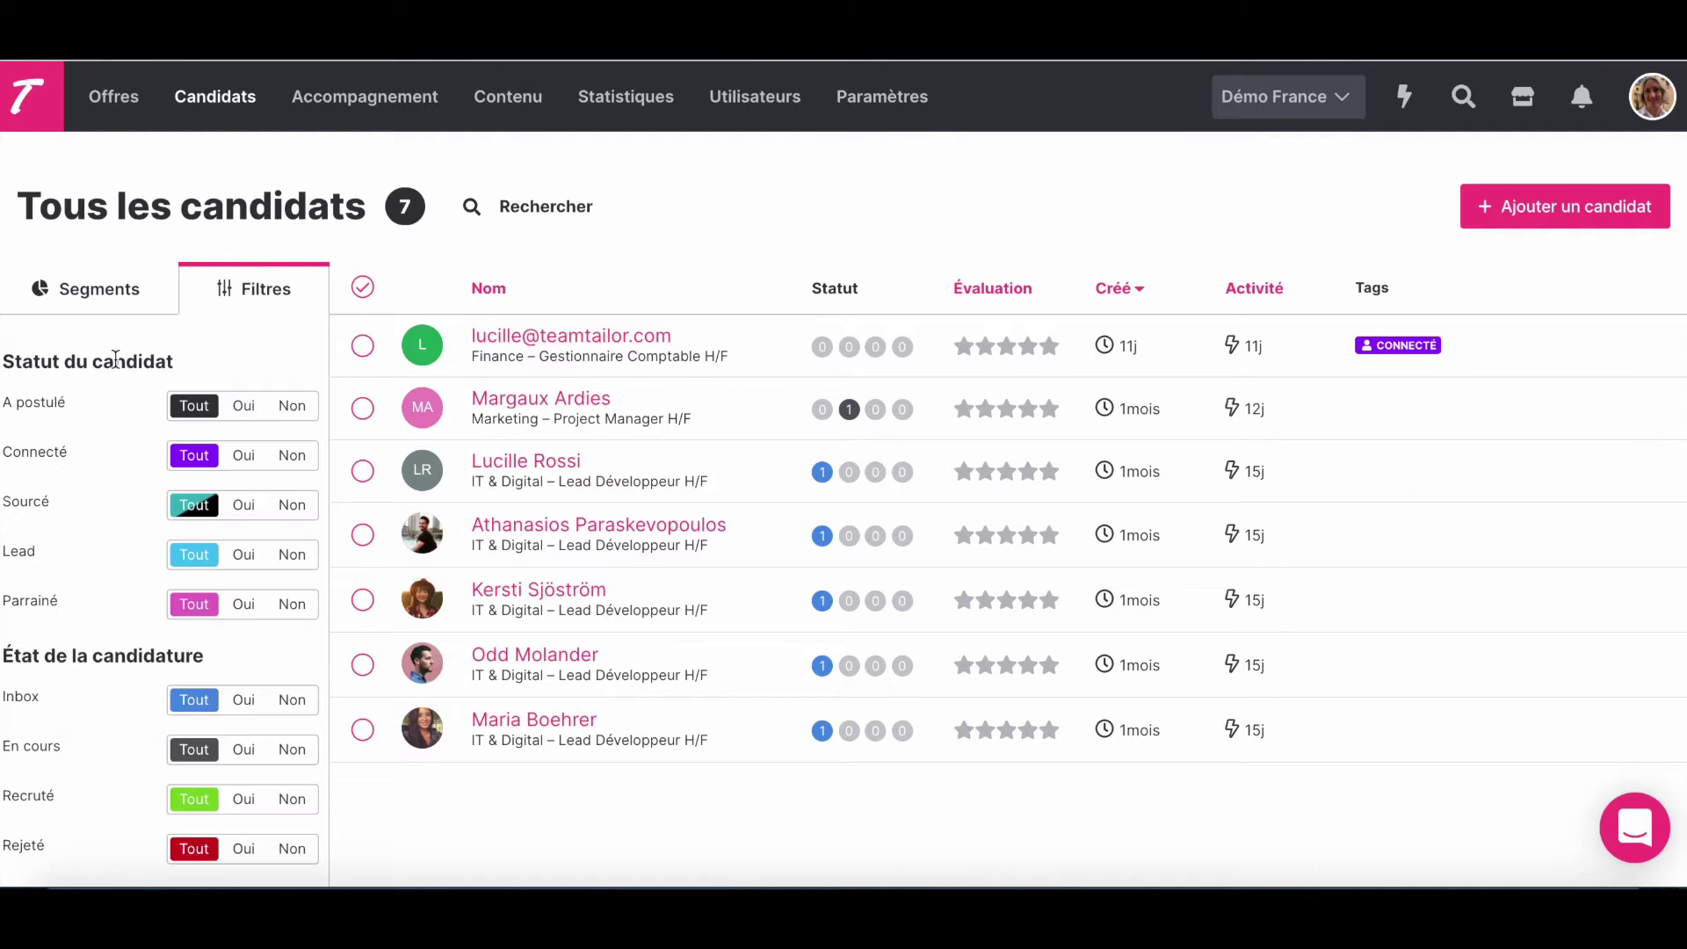
{"action": "scroll", "coordinate": [96, 563], "scroll_direction": "down", "scroll_amount": 3}
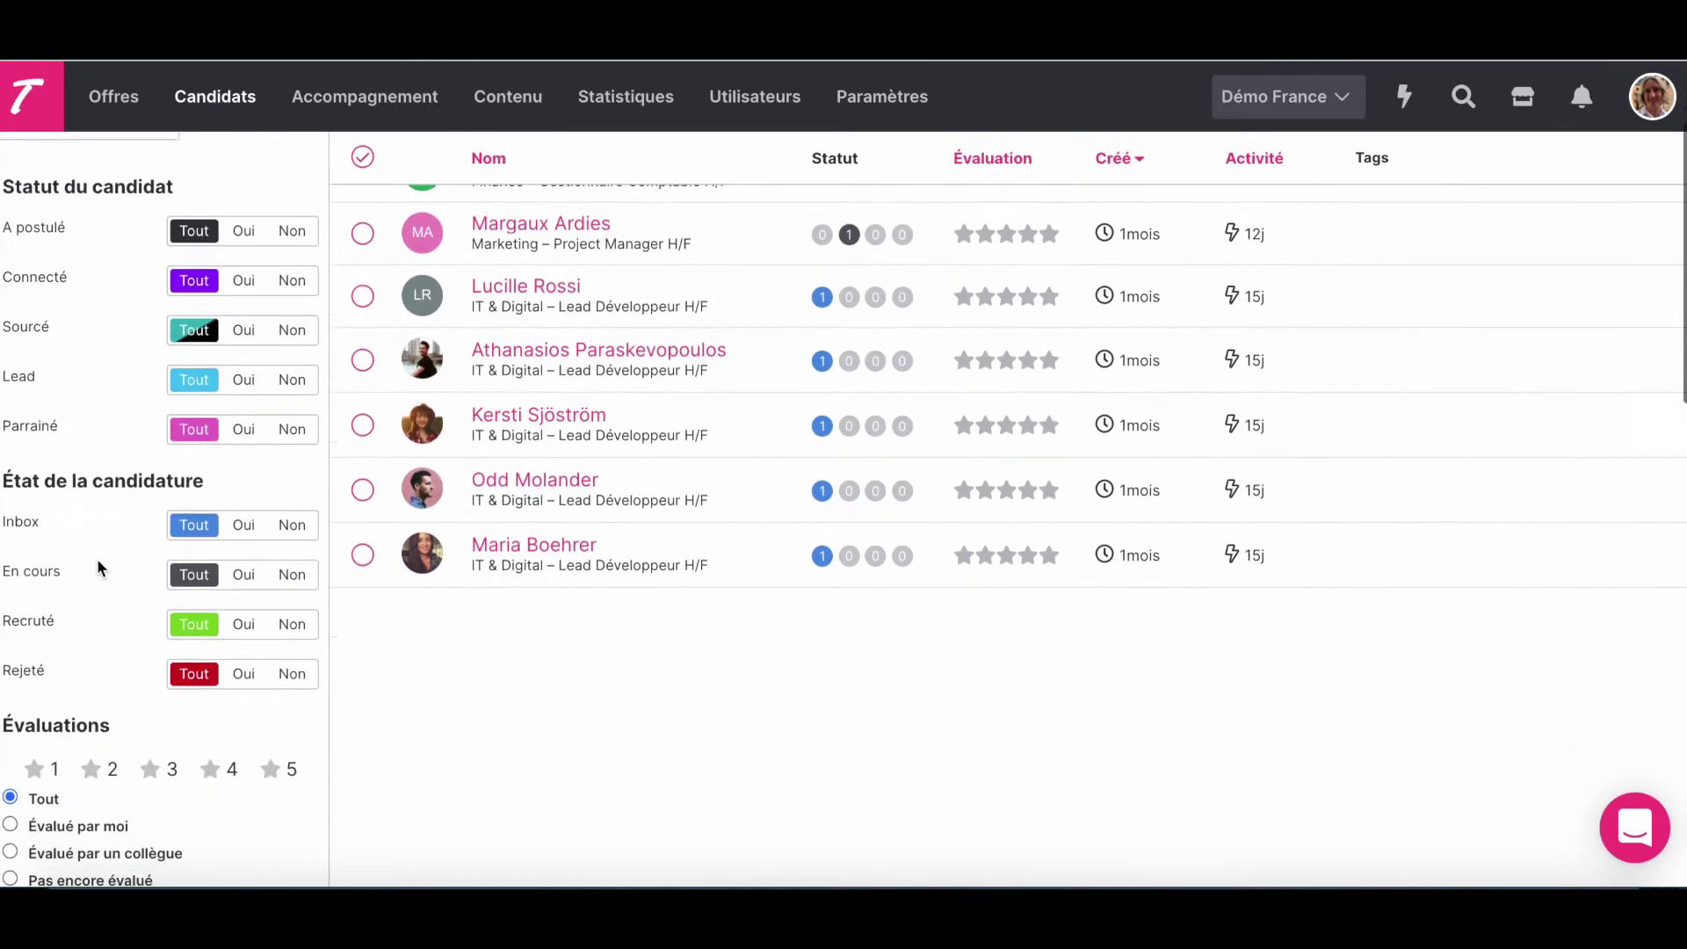
{"action": "scroll", "coordinate": [113, 577], "scroll_direction": "down", "scroll_amount": 4}
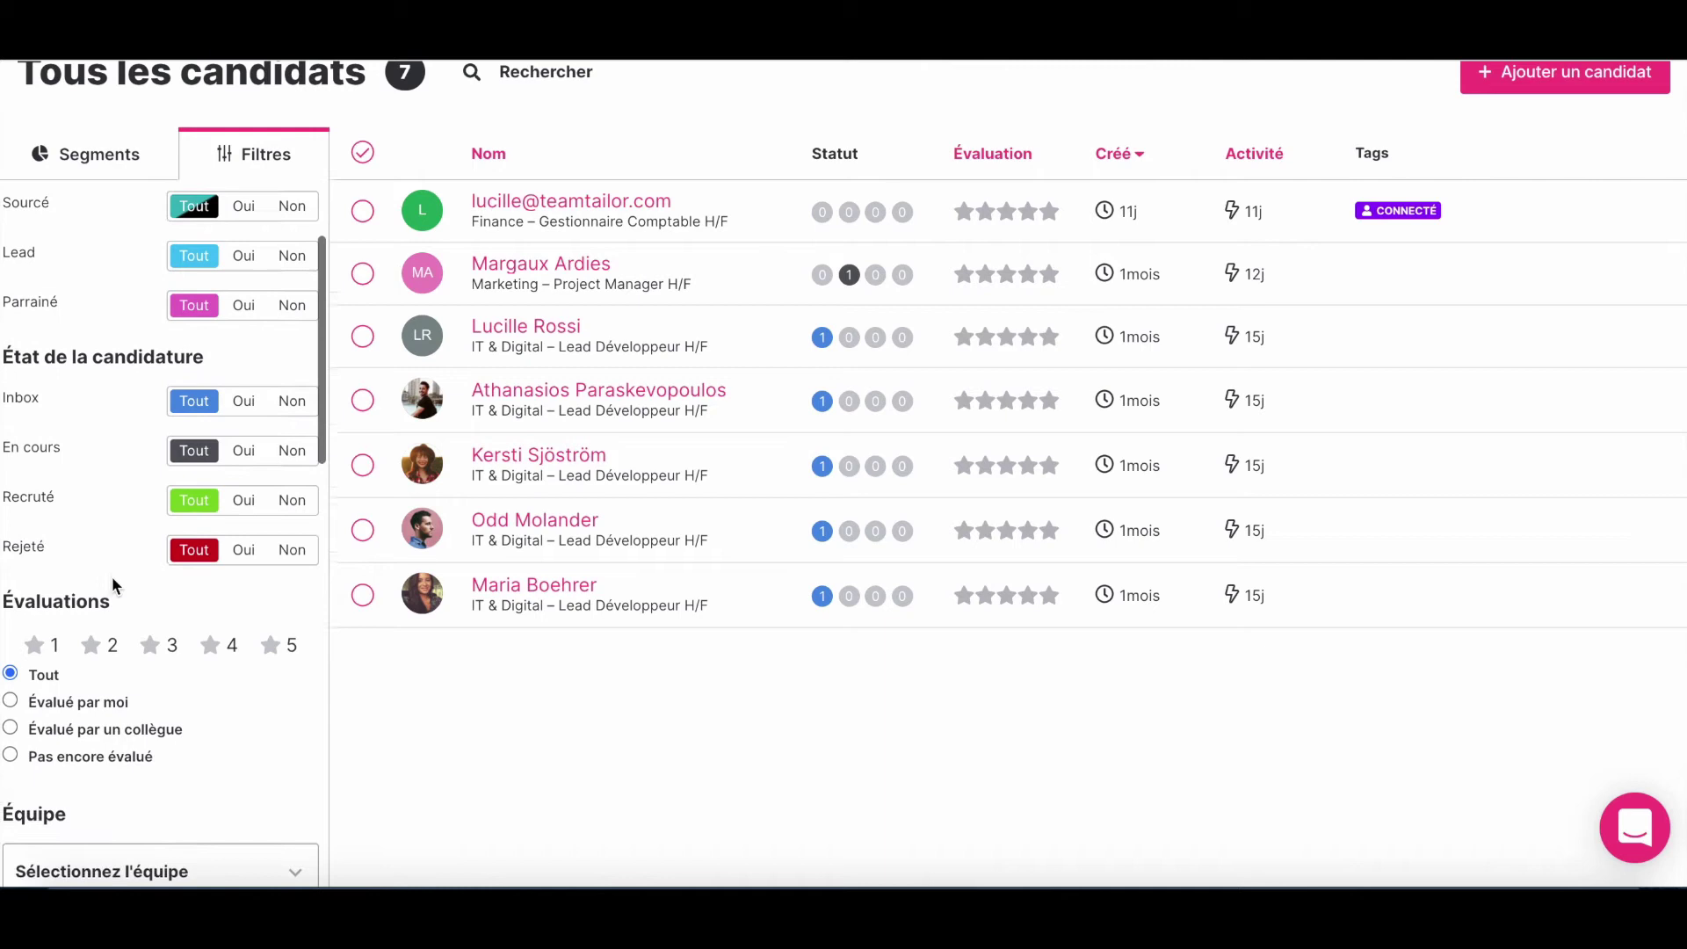
{"action": "scroll", "coordinate": [113, 576], "scroll_direction": "down", "scroll_amount": 3}
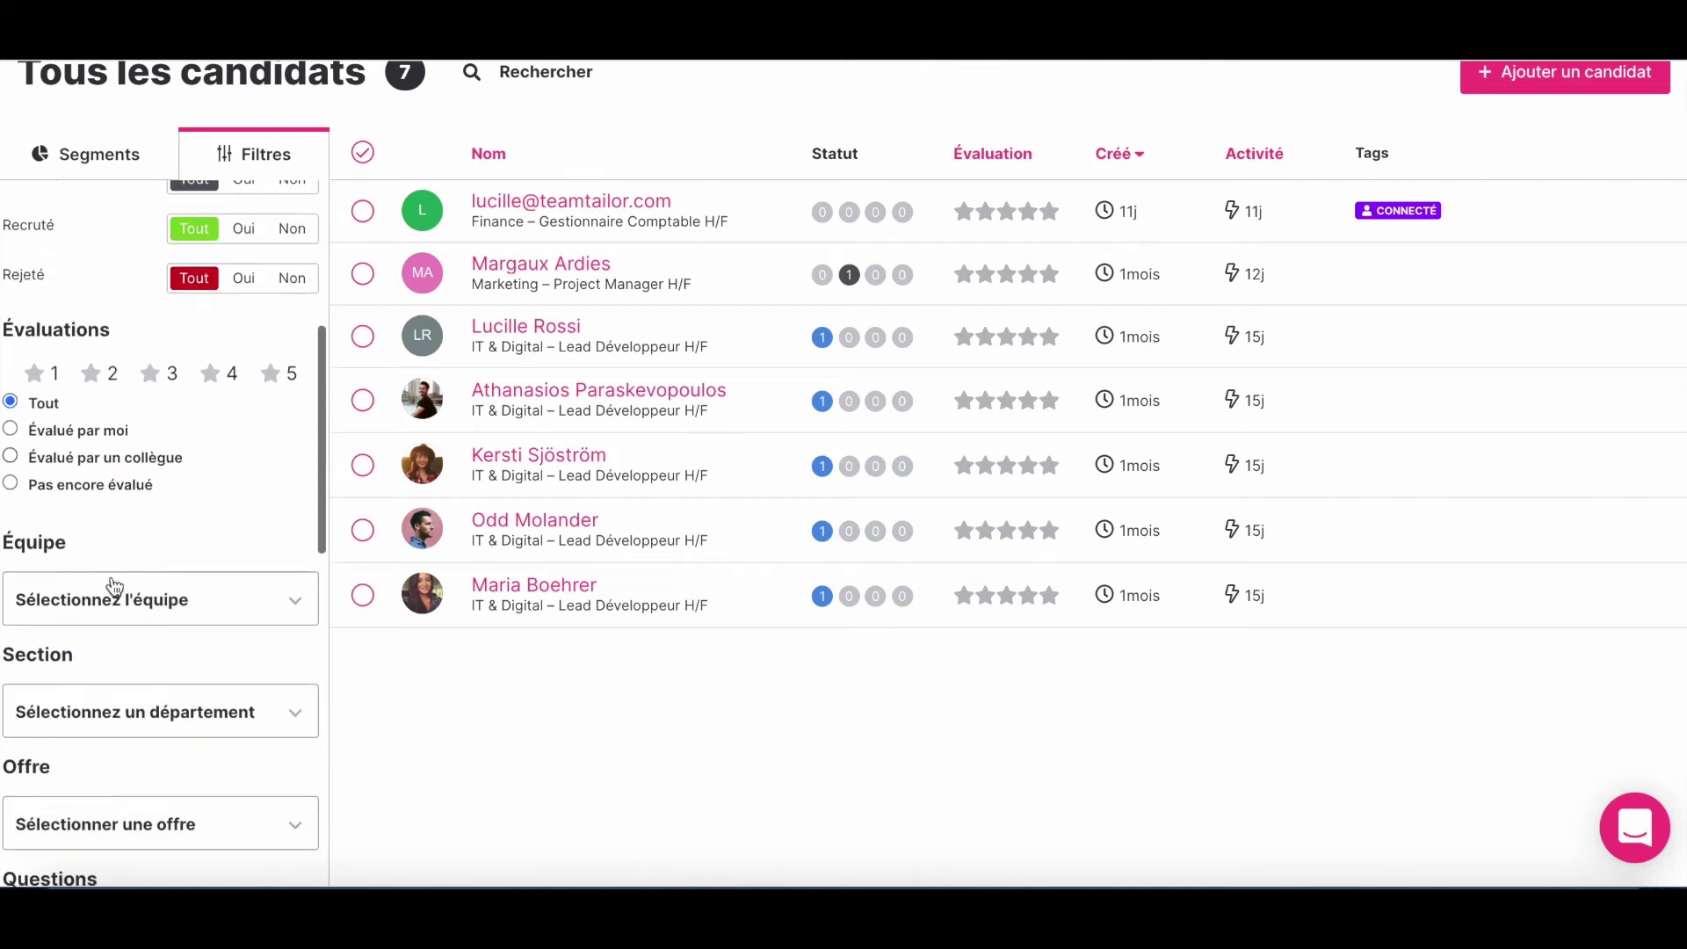
{"action": "scroll", "coordinate": [115, 584], "scroll_direction": "down", "scroll_amount": 5}
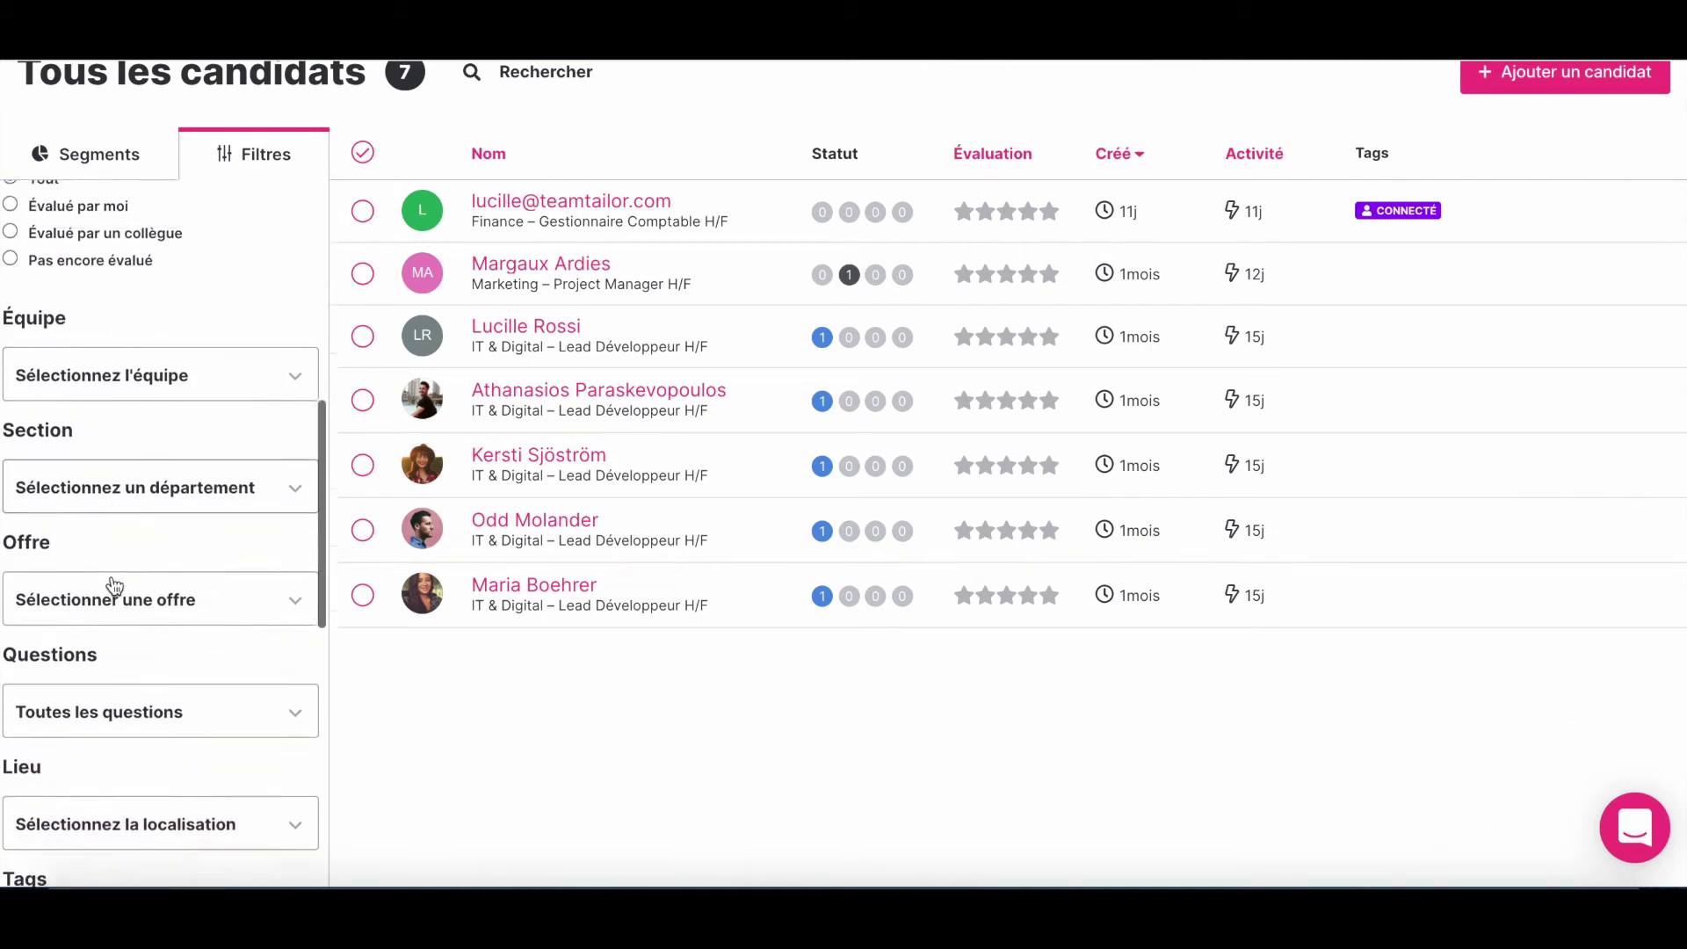
{"action": "scroll", "coordinate": [114, 584], "scroll_direction": "down", "scroll_amount": 5}
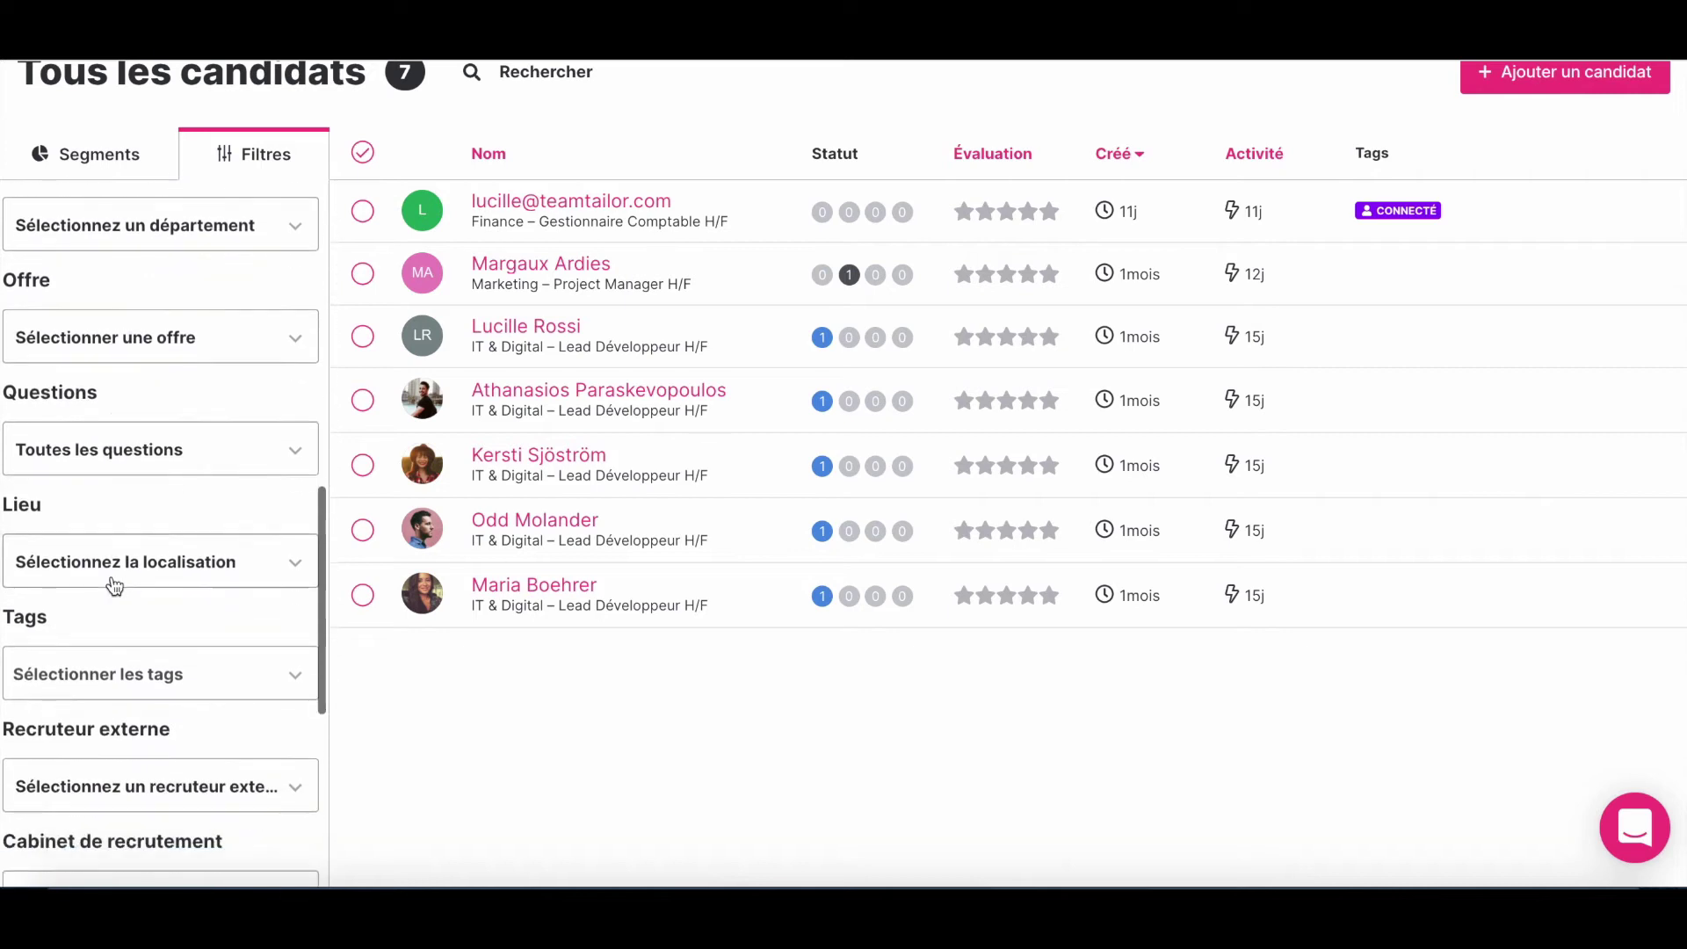
{"action": "scroll", "coordinate": [114, 584], "scroll_direction": "down", "scroll_amount": 3}
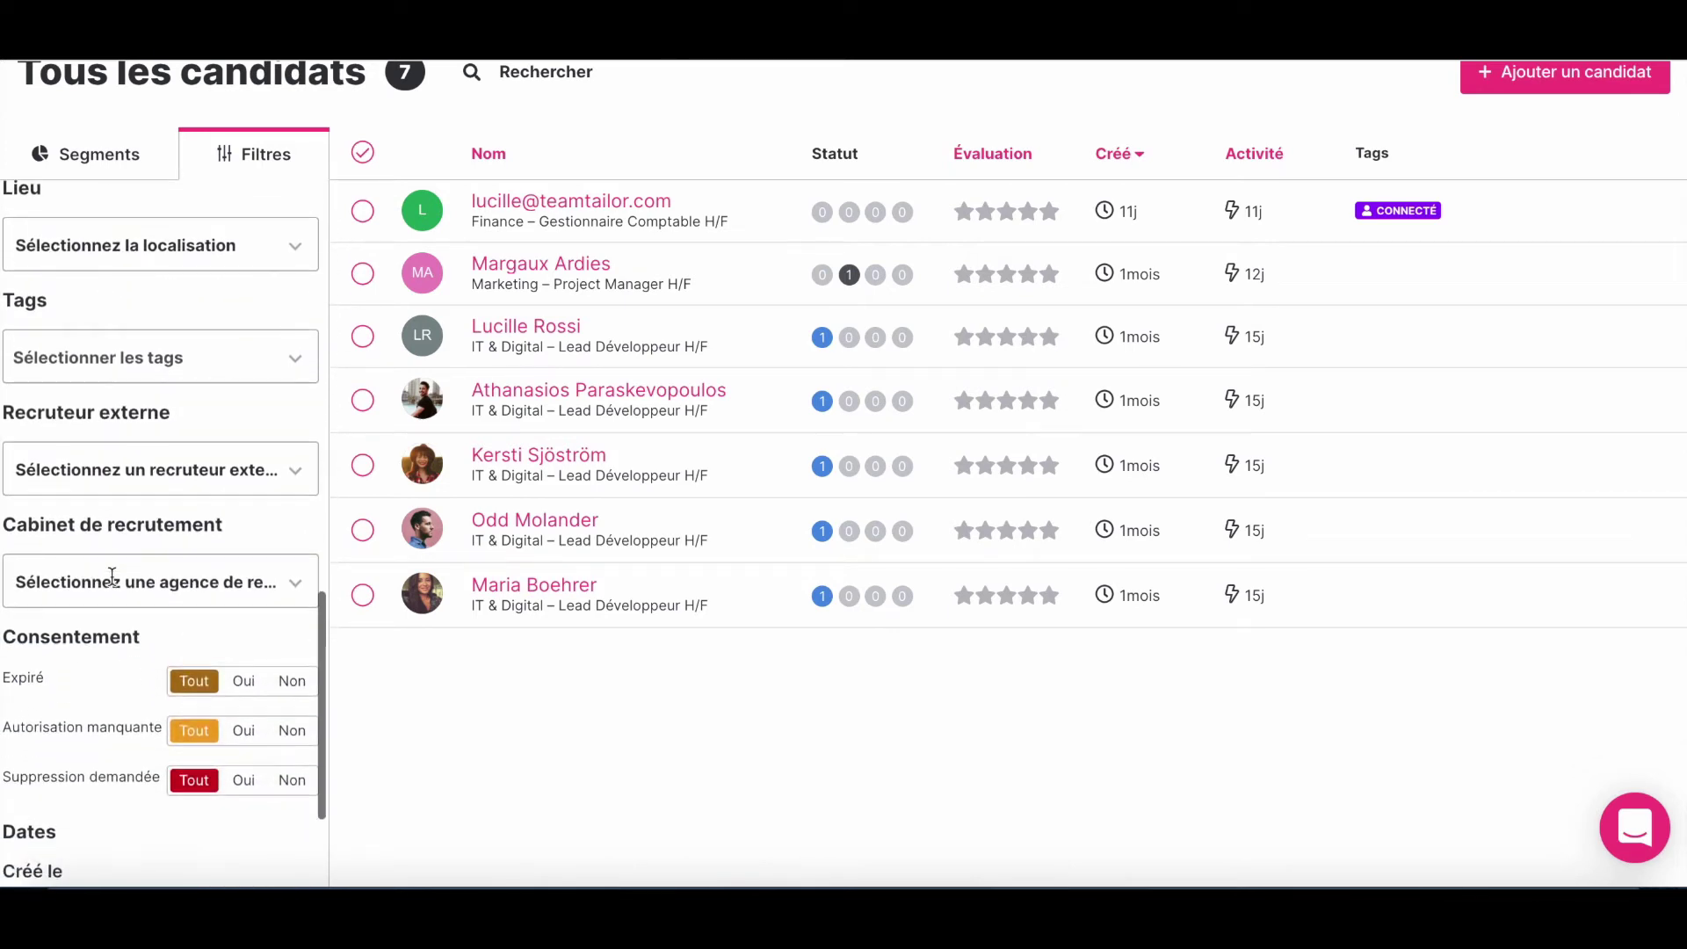
{"action": "scroll", "coordinate": [114, 585], "scroll_direction": "up", "scroll_amount": 10}
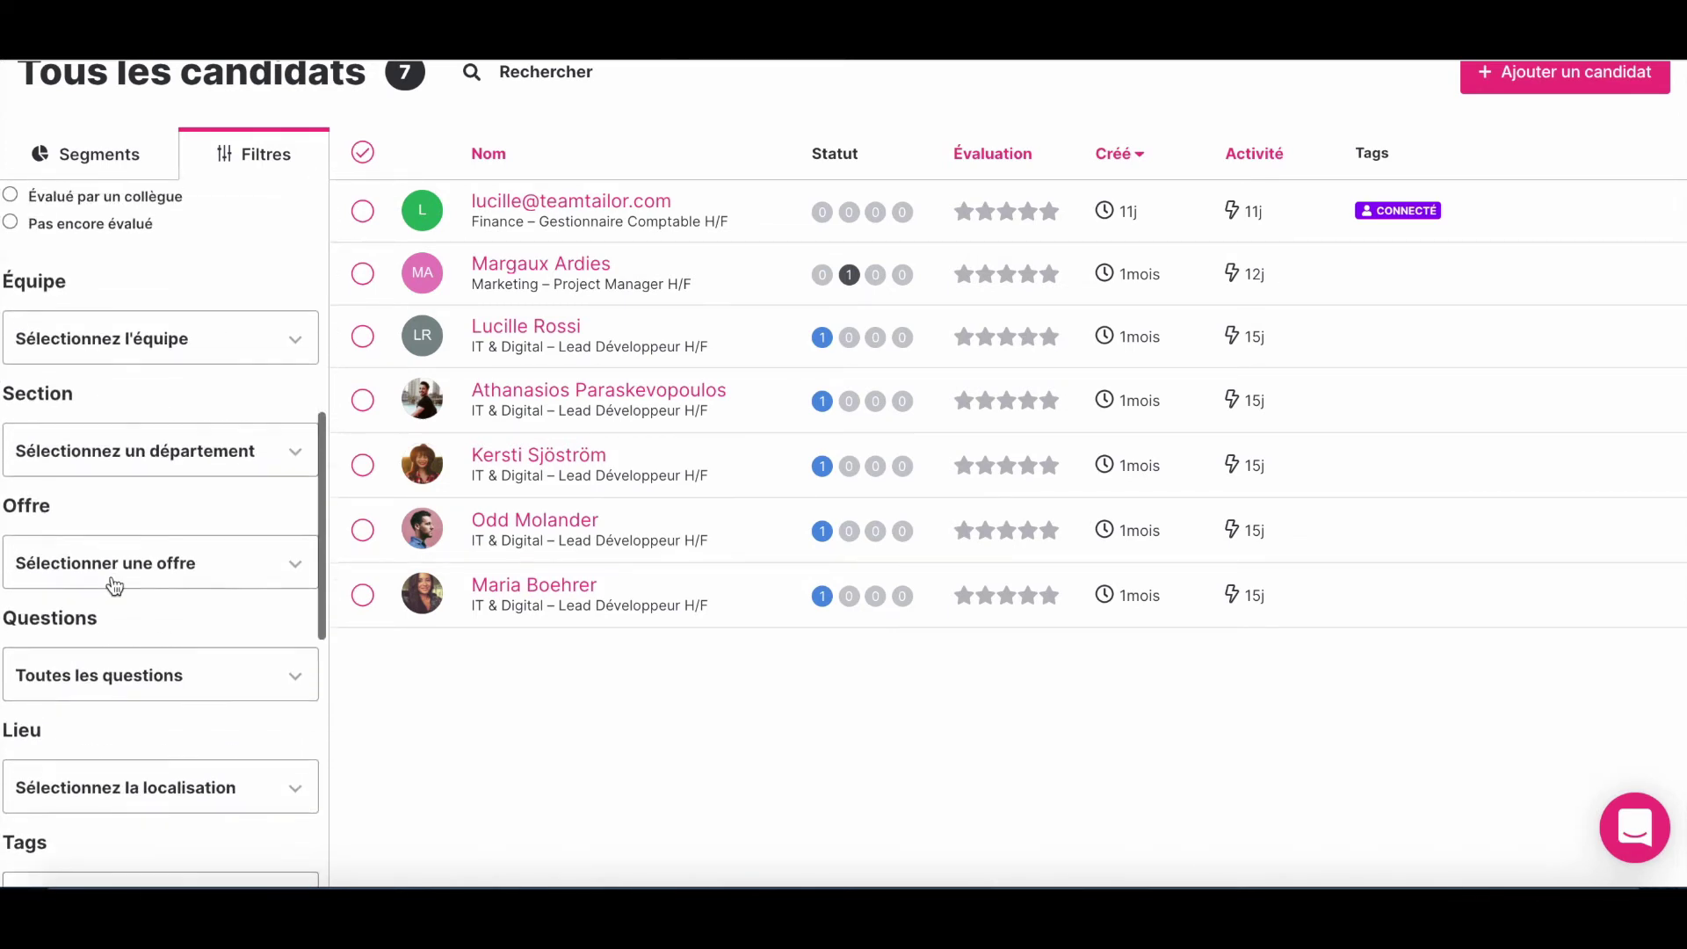
{"action": "scroll", "coordinate": [115, 586], "scroll_direction": "up", "scroll_amount": 5}
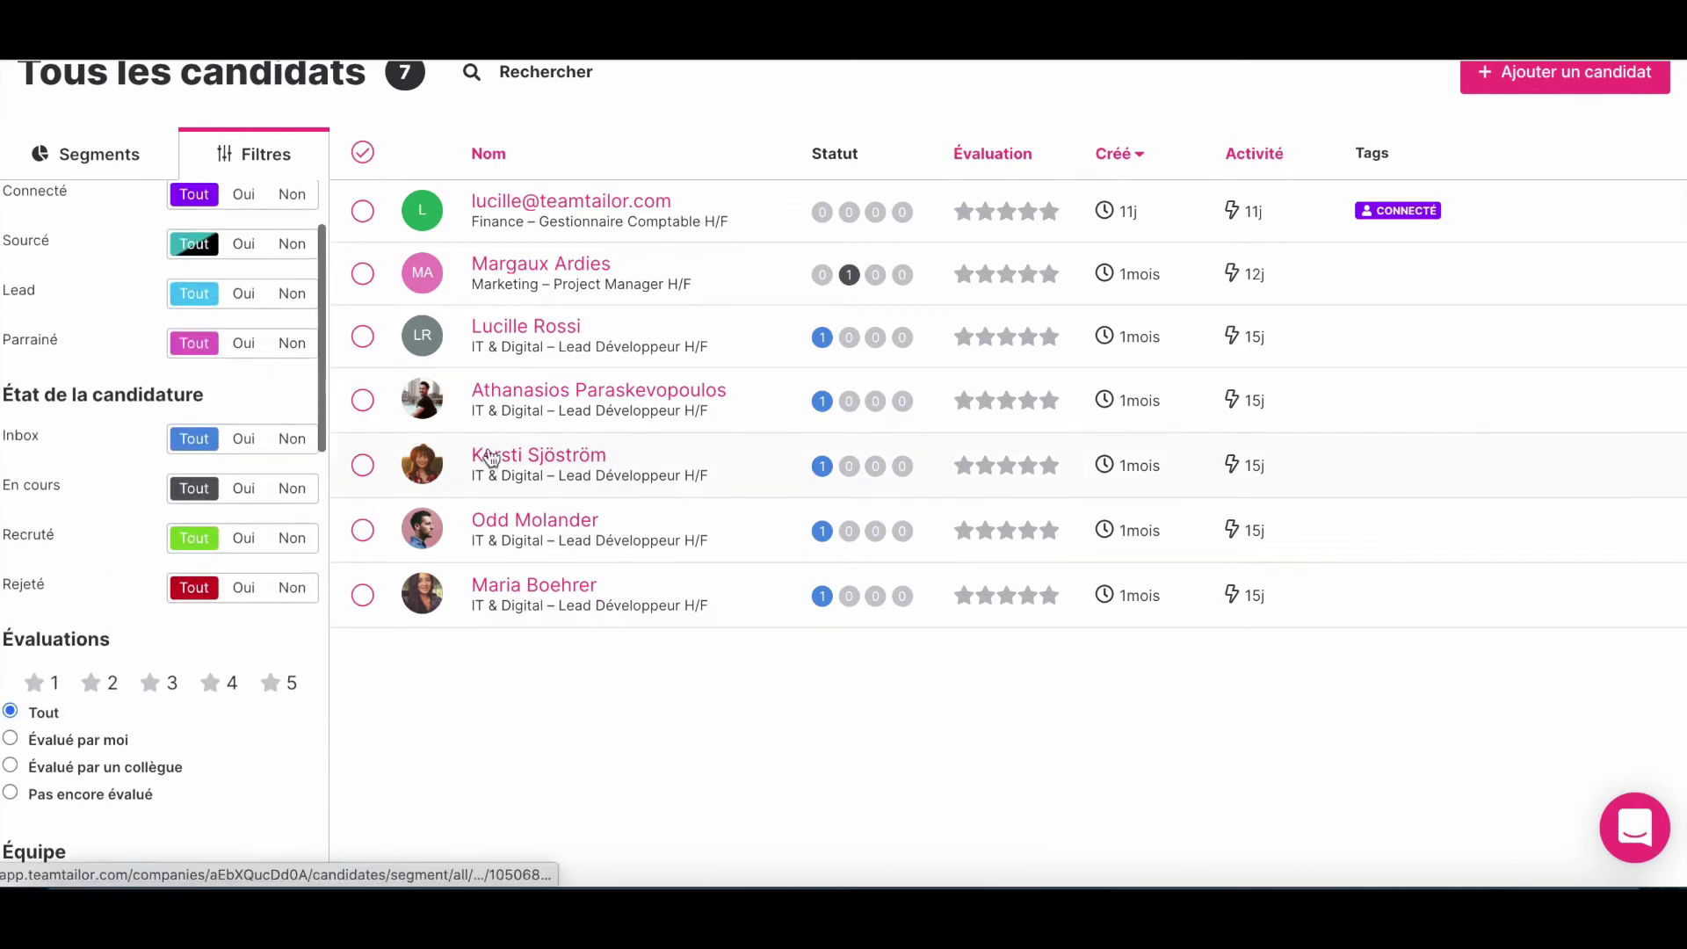
{"action": "scroll", "coordinate": [485, 453], "scroll_direction": "up", "scroll_amount": 2}
Search the candidate list by a candidate's first name, and clear the search
{"action": "left_click", "coordinate": [525, 206]}
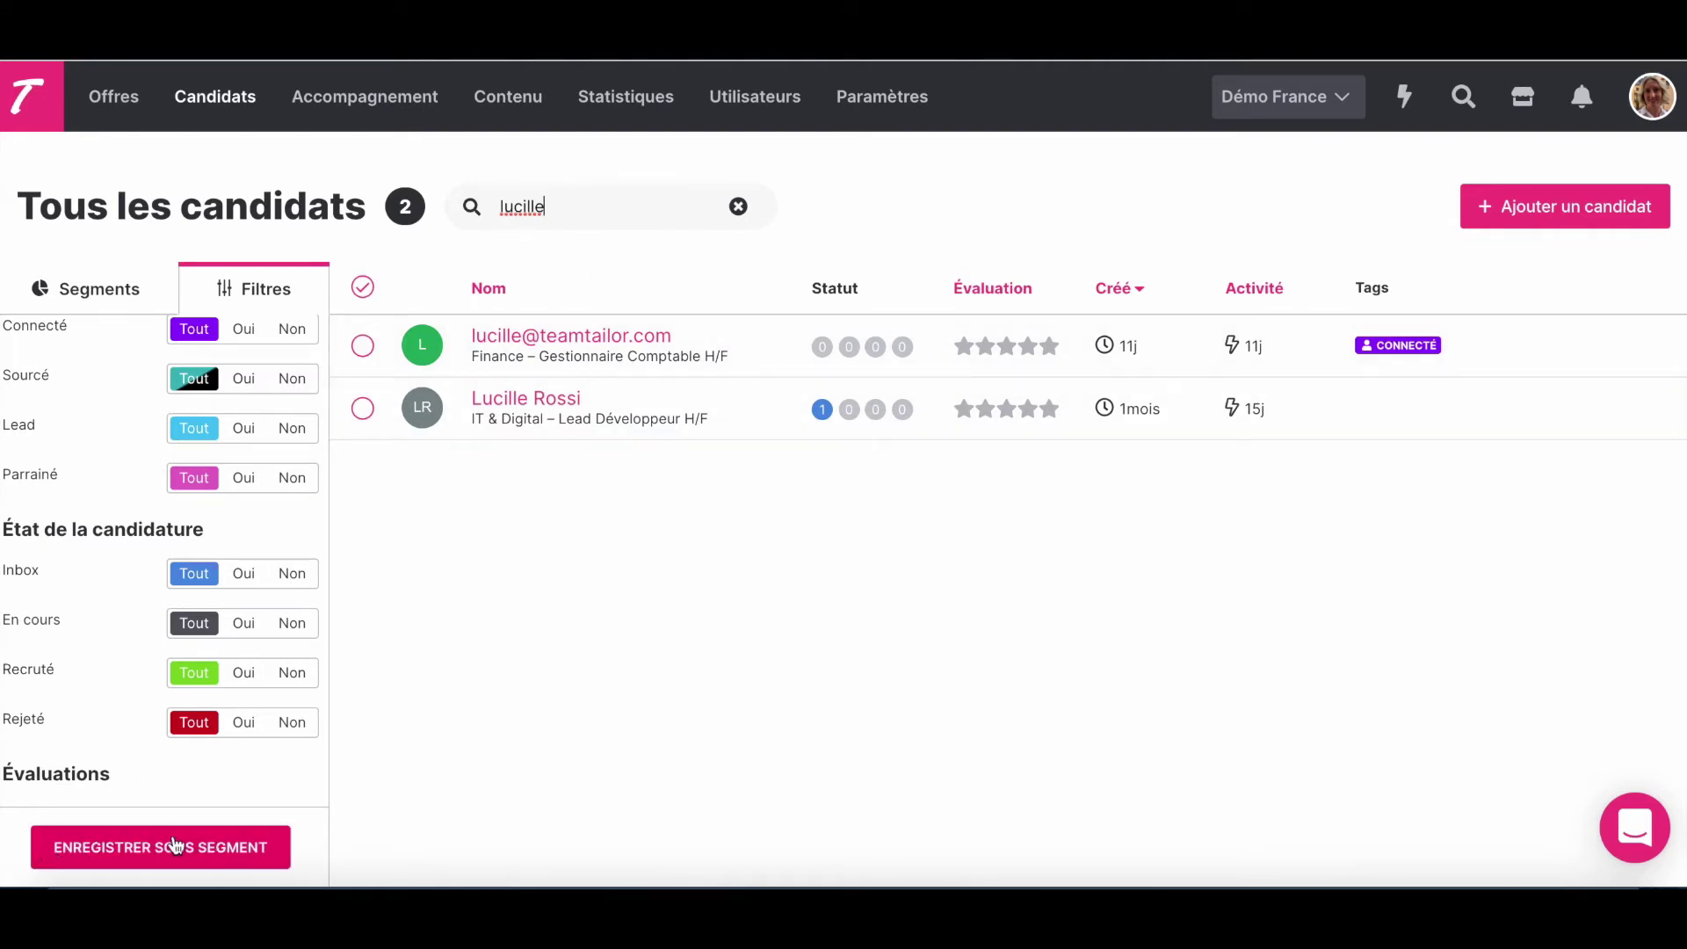
{"action": "left_click", "coordinate": [738, 207]}
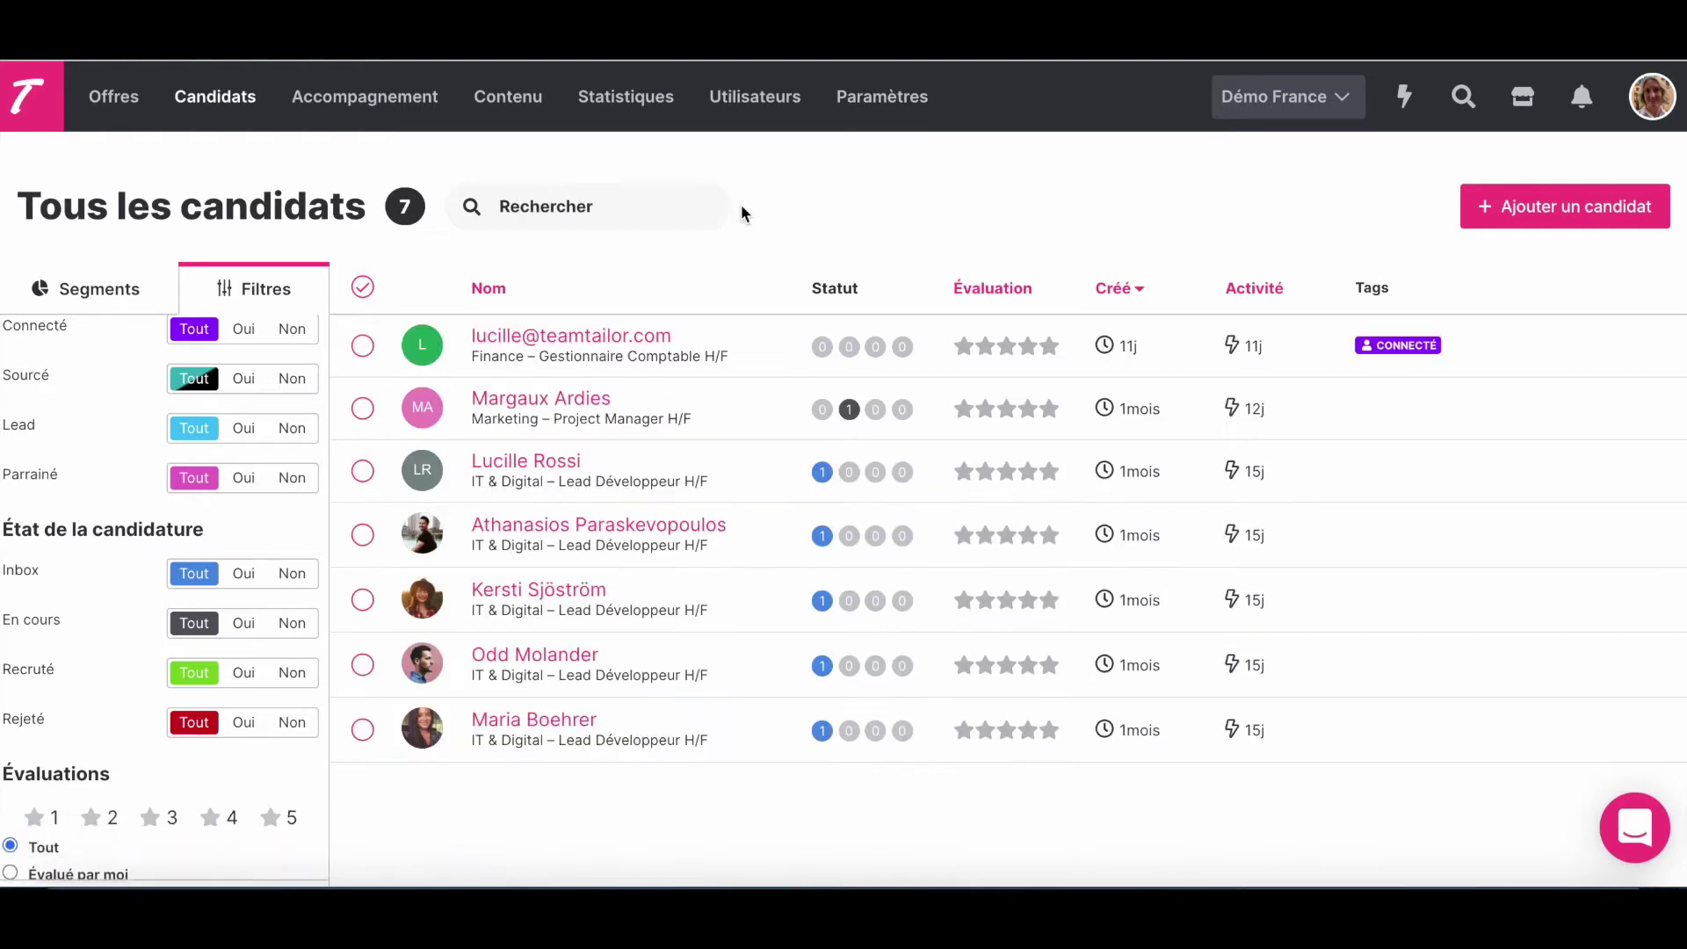
Select all candidates to view the additional bulk actions, and clear the selection without applying any
{"action": "left_click", "coordinate": [363, 289]}
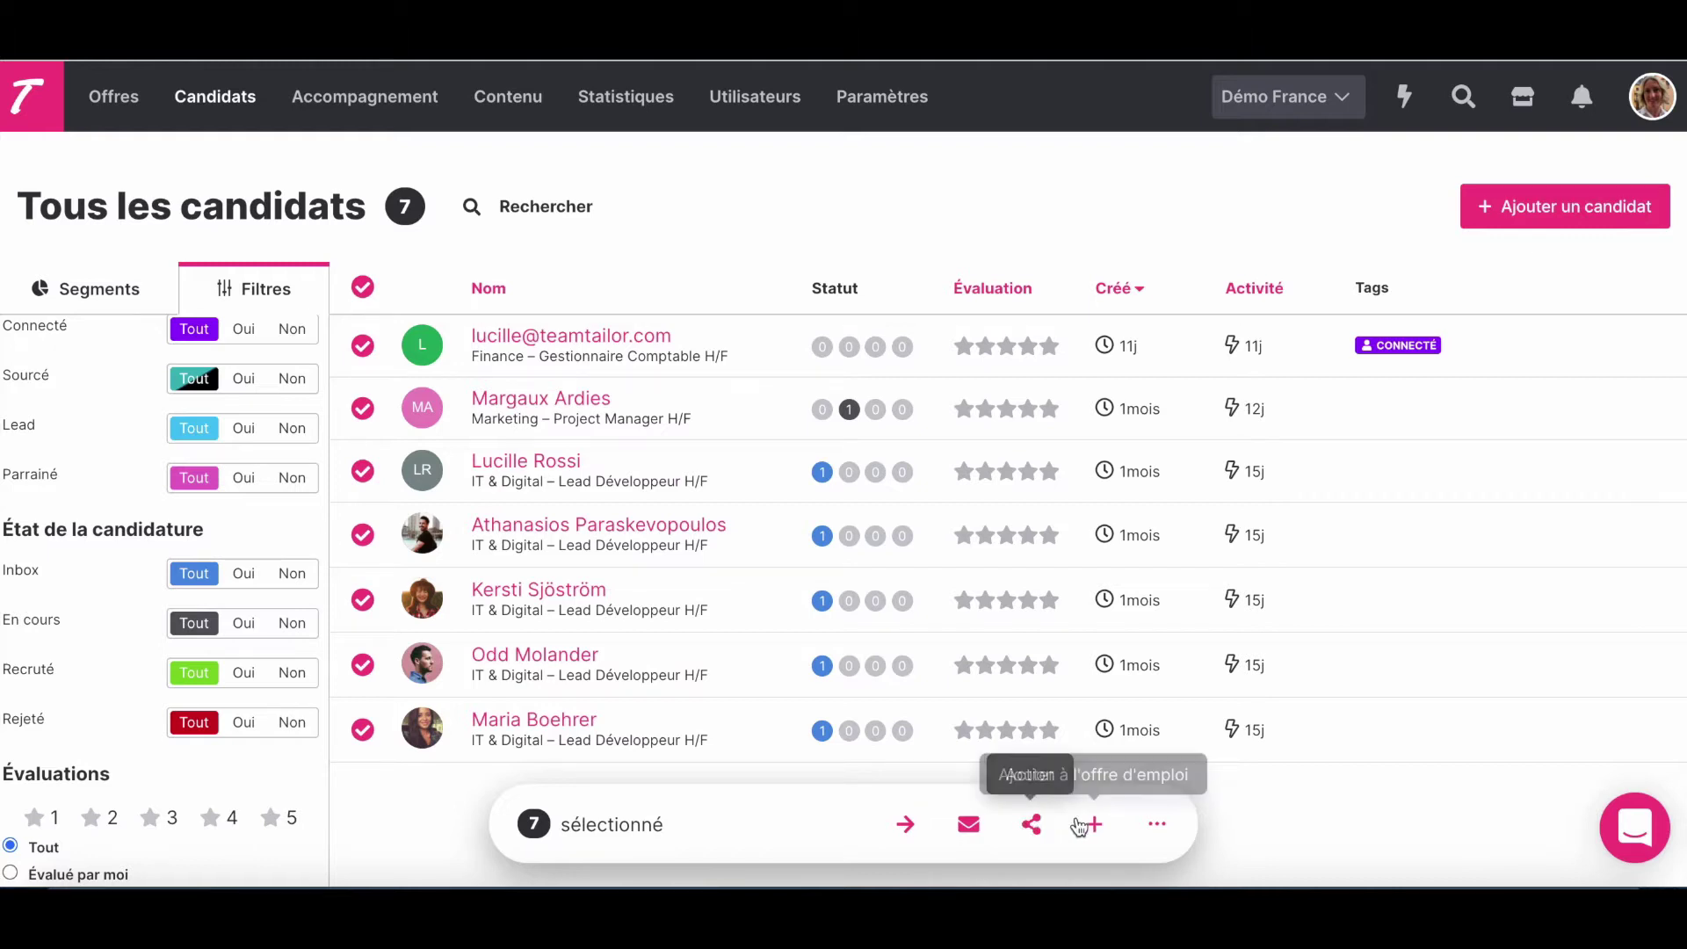
{"action": "left_click", "coordinate": [1158, 824]}
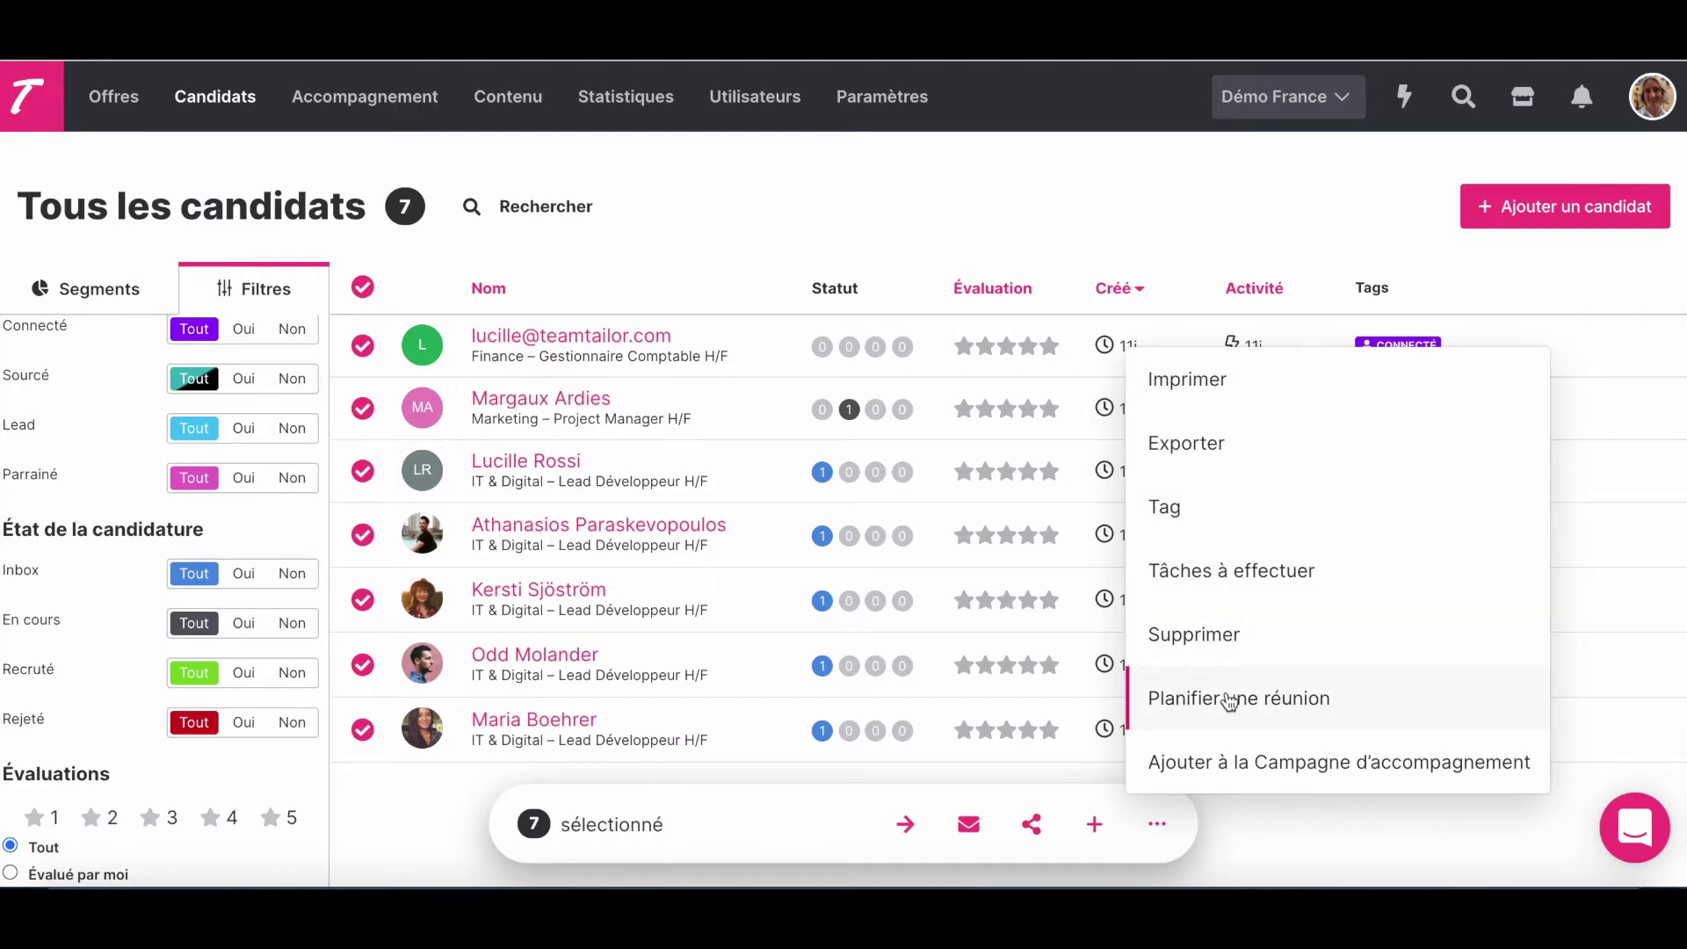
{"action": "left_click", "coordinate": [1248, 848]}
{"action": "left_click", "coordinate": [364, 288]}
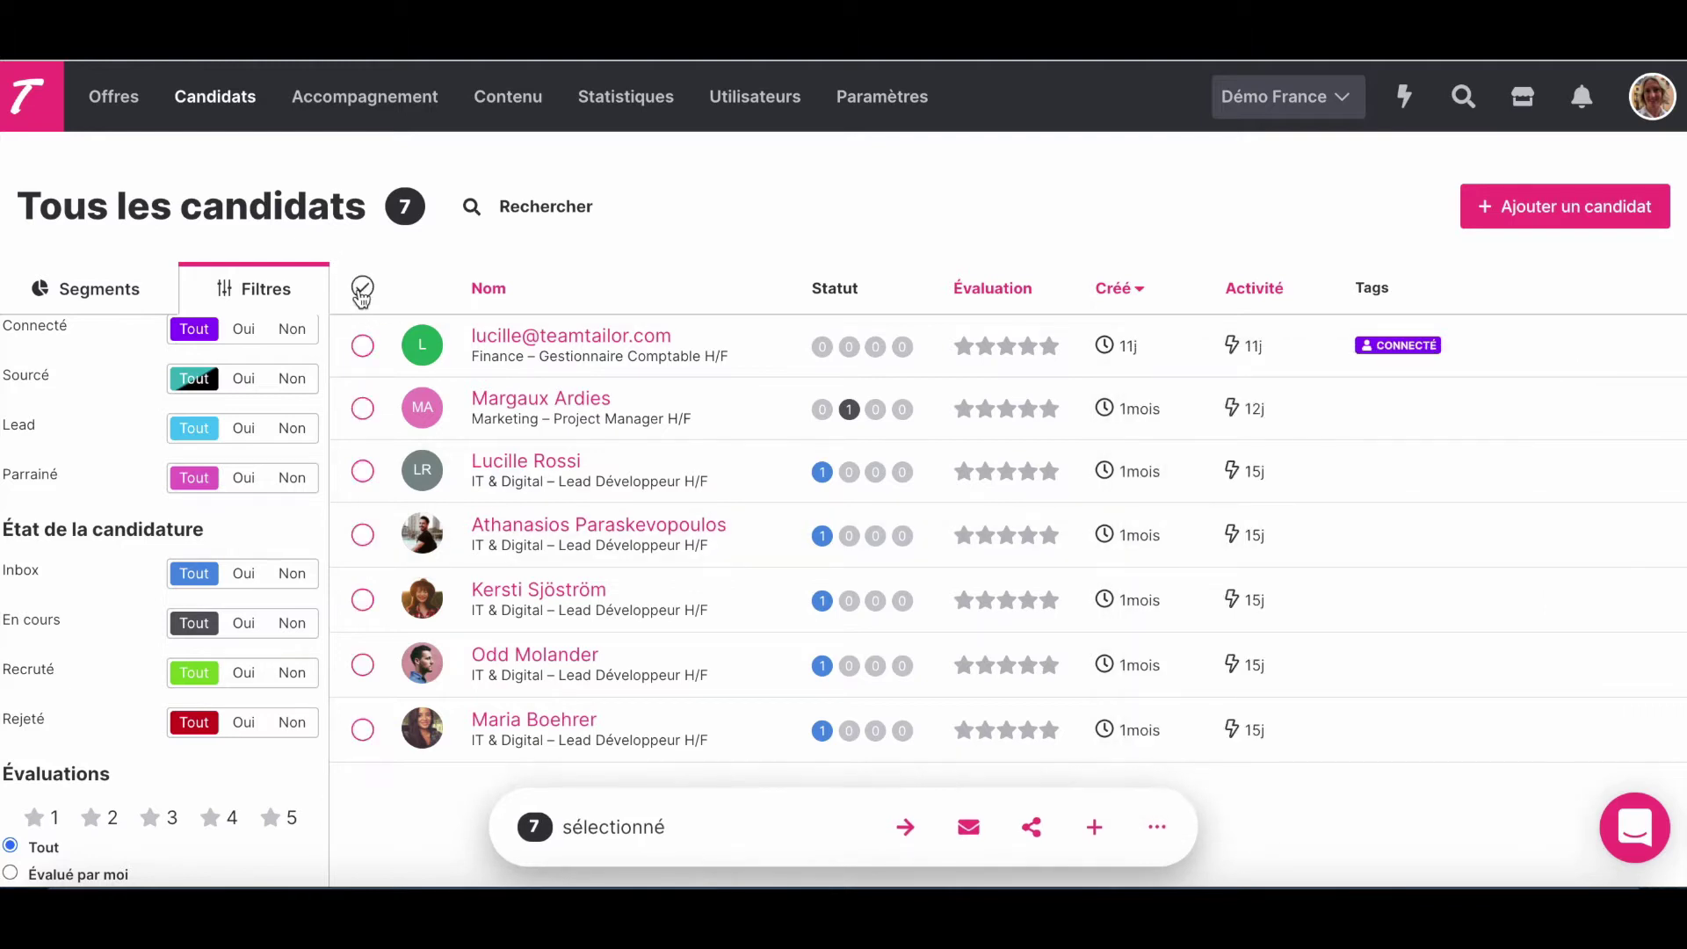
Start adding a new candidate by uploading the October 2019 CV PDF from the Bureau folder
{"action": "left_click", "coordinate": [1569, 211]}
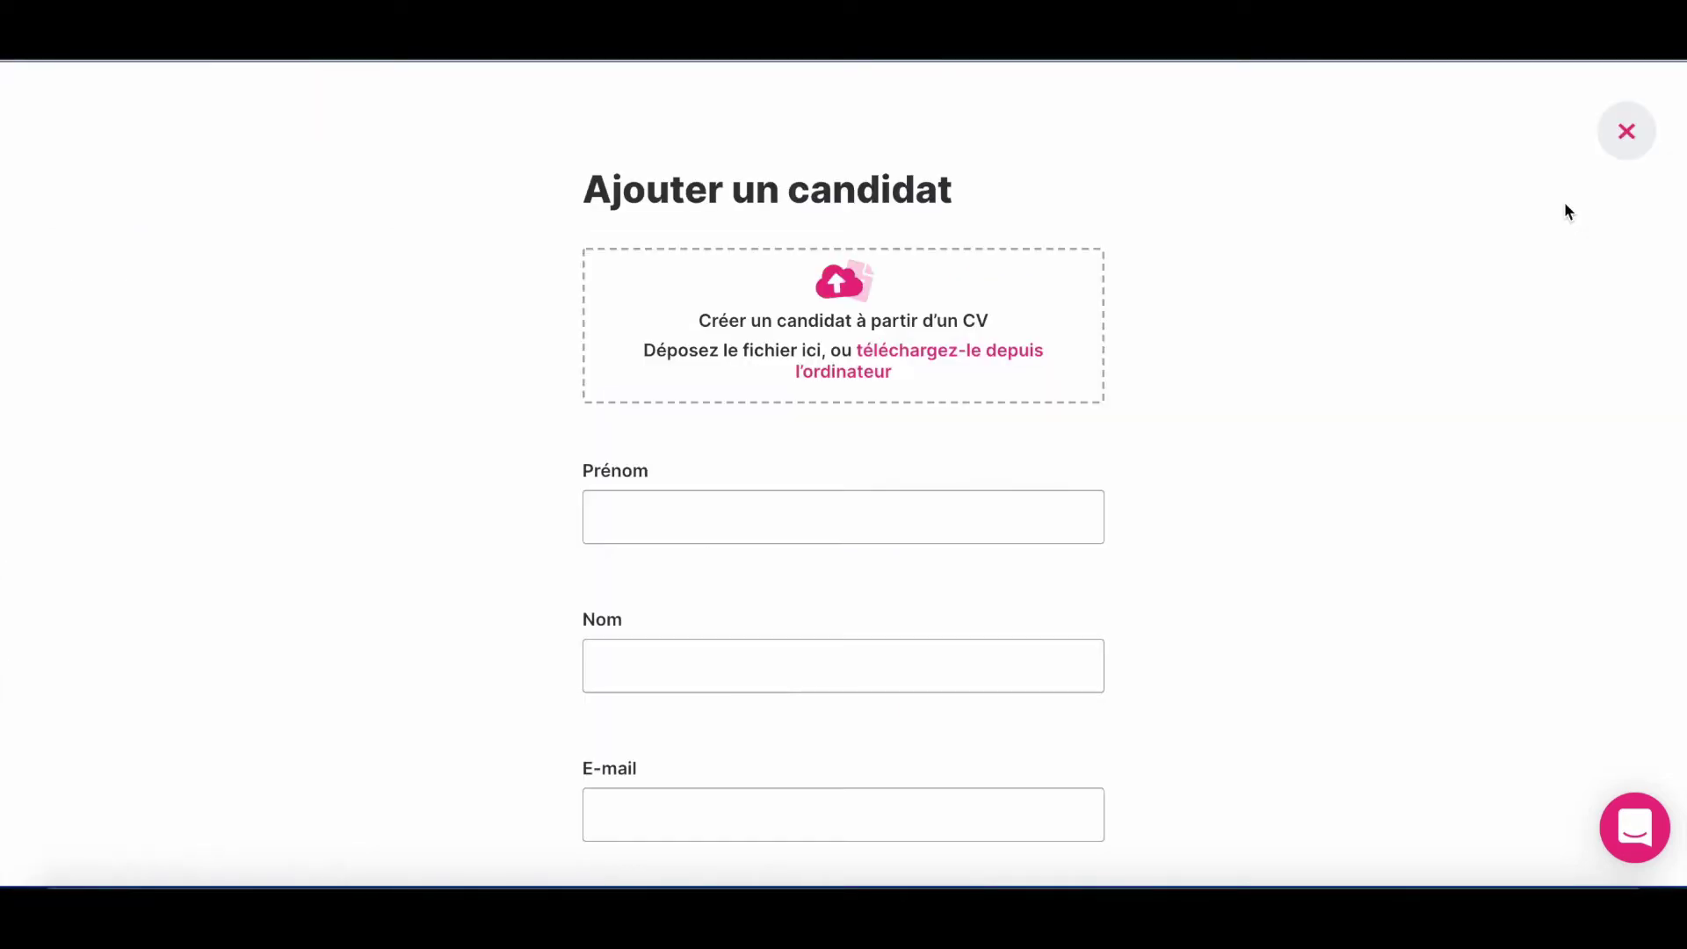
{"action": "left_click", "coordinate": [998, 349]}
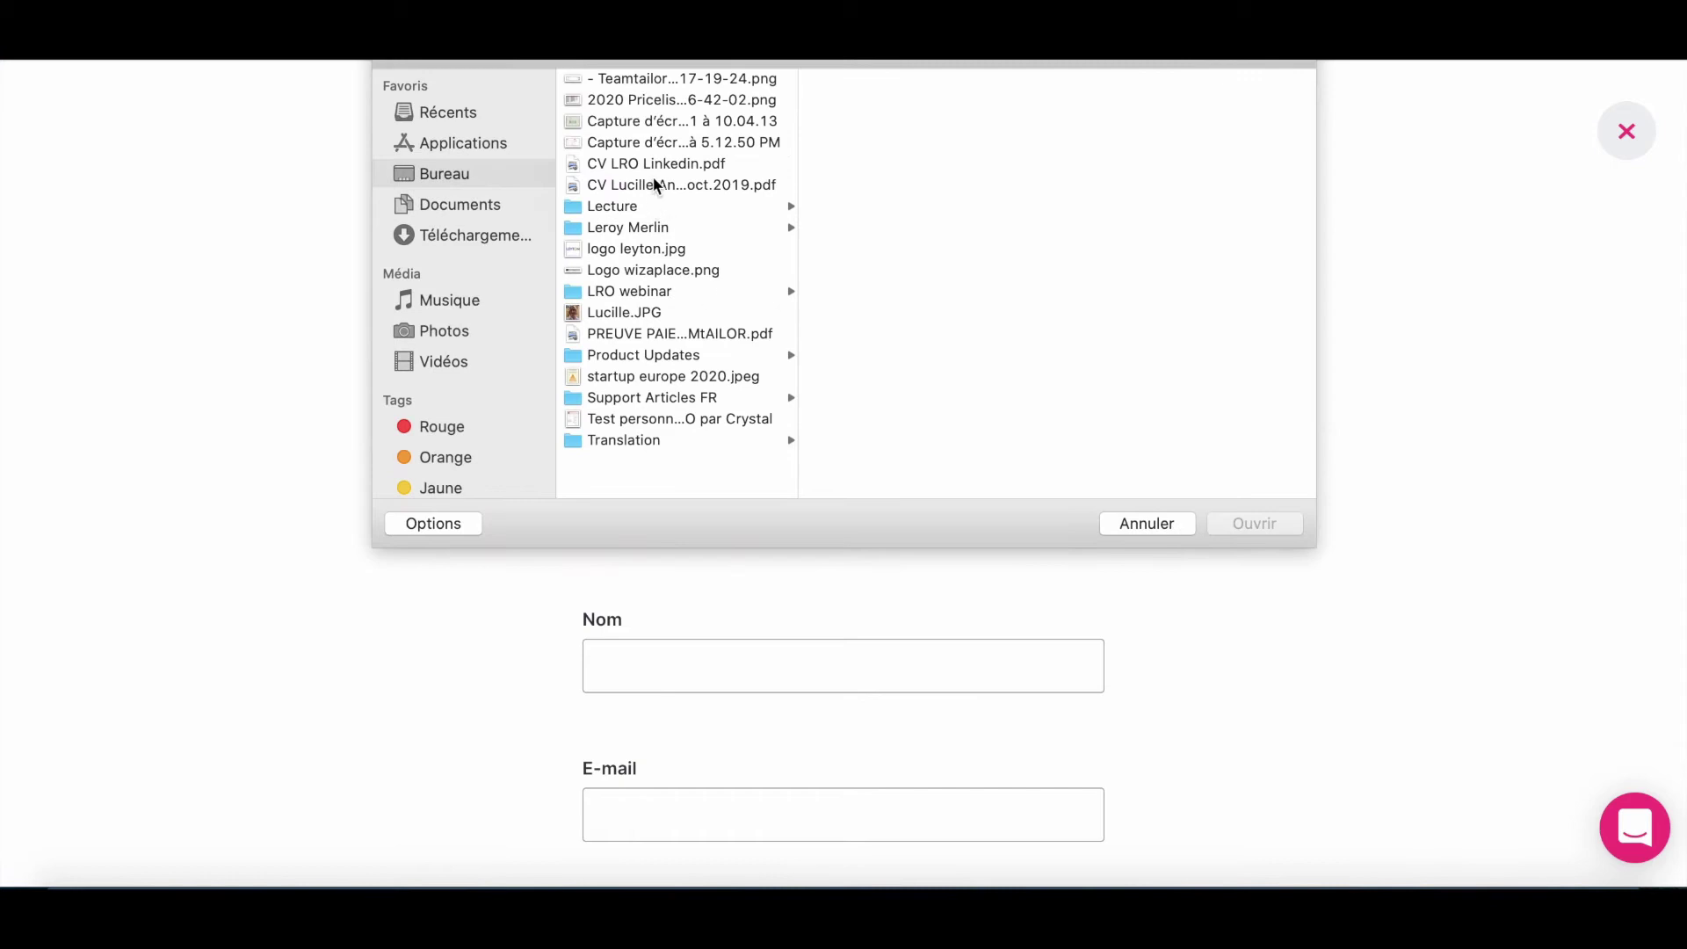
{"action": "left_click", "coordinate": [655, 185]}
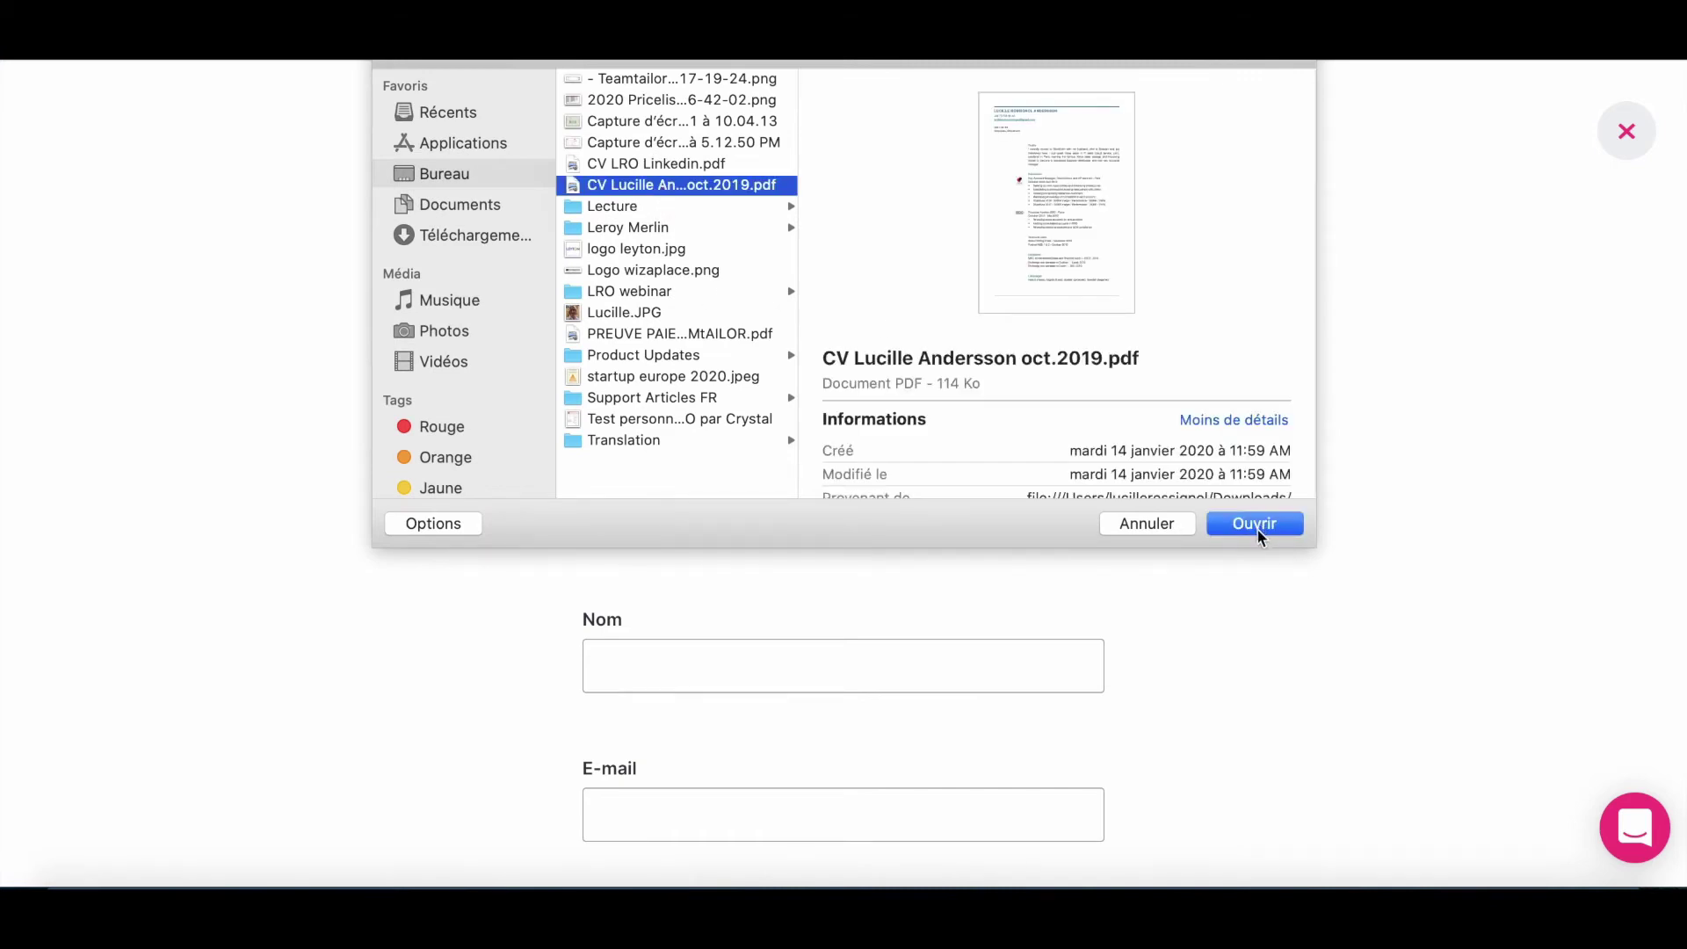
{"action": "left_click", "coordinate": [1256, 525]}
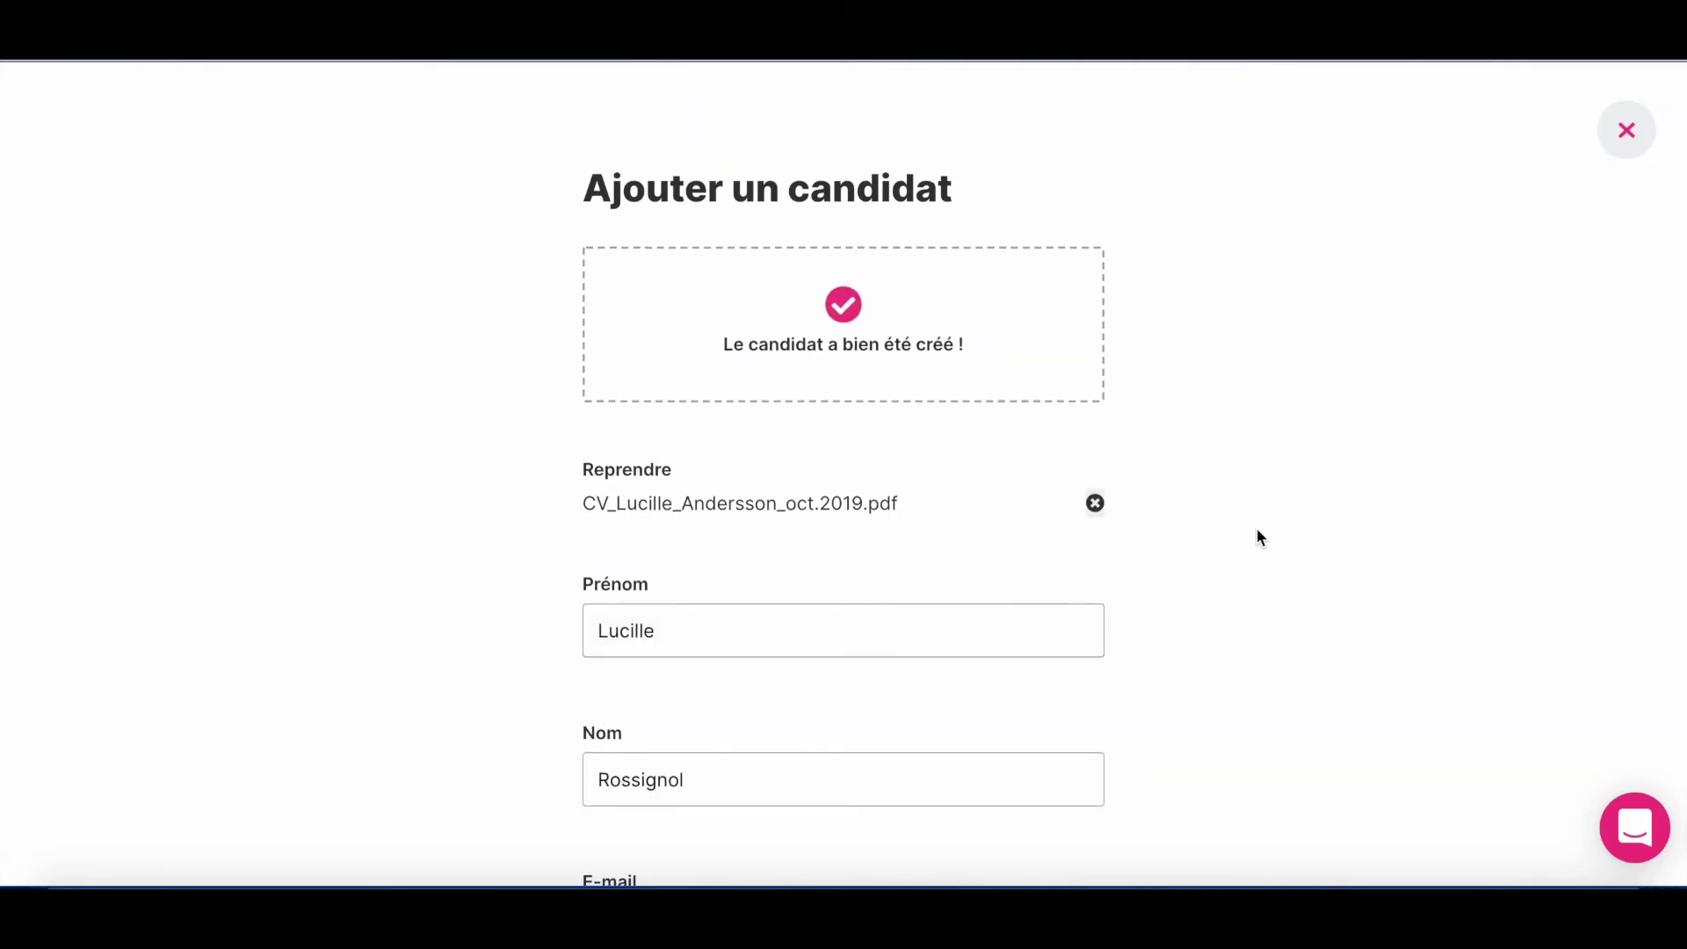
Assign the new candidate to the Marketing department with the role Assistant Marketing H/F
{"action": "scroll", "coordinate": [1256, 531], "scroll_direction": "down", "scroll_amount": 2}
{"action": "scroll", "coordinate": [1257, 531], "scroll_direction": "down", "scroll_amount": 2}
{"action": "scroll", "coordinate": [1257, 531], "scroll_direction": "down", "scroll_amount": 2}
{"action": "scroll", "coordinate": [1257, 538], "scroll_direction": "down", "scroll_amount": 2}
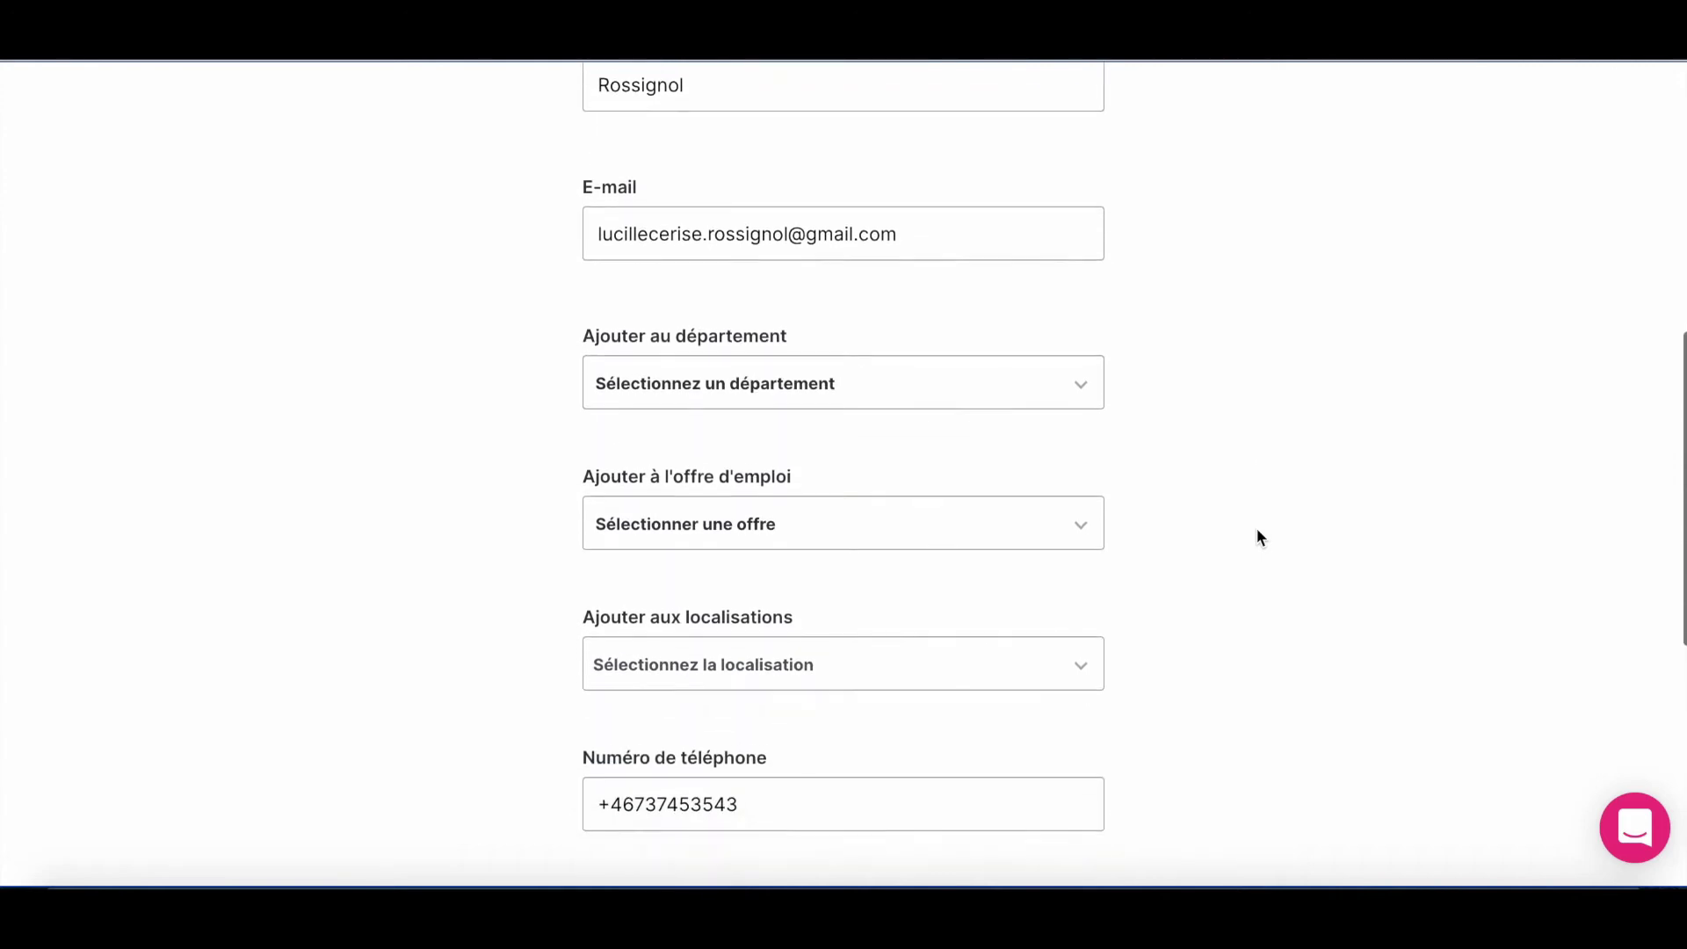
{"action": "left_click", "coordinate": [1002, 334]}
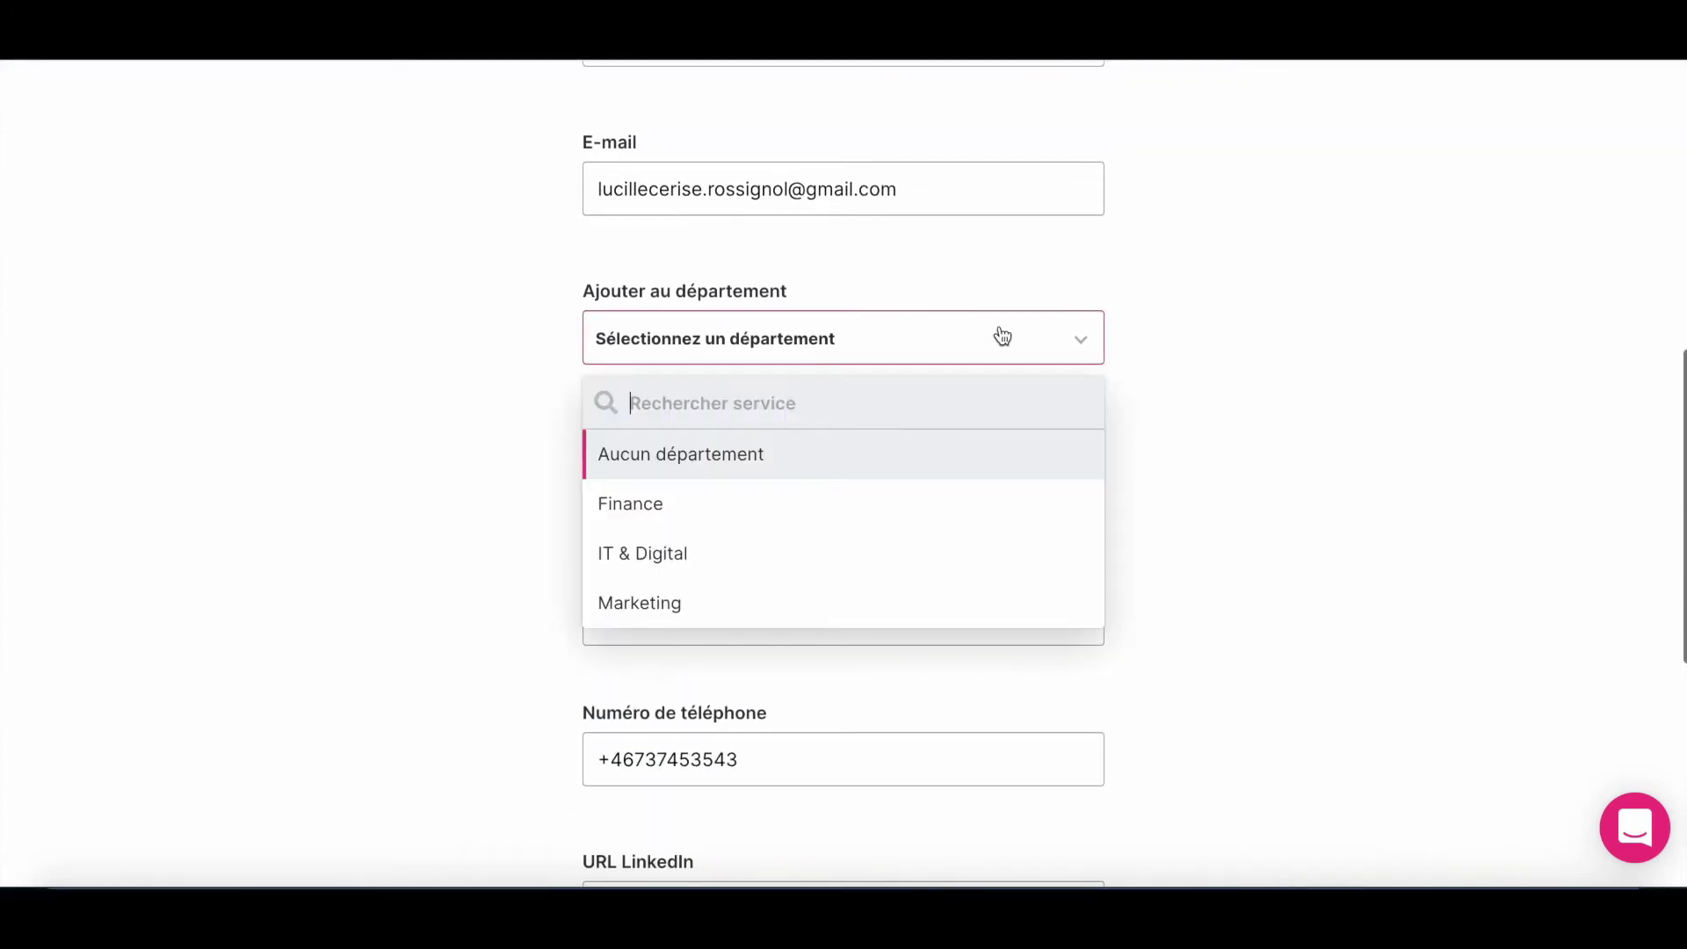
{"action": "left_click", "coordinate": [800, 603]}
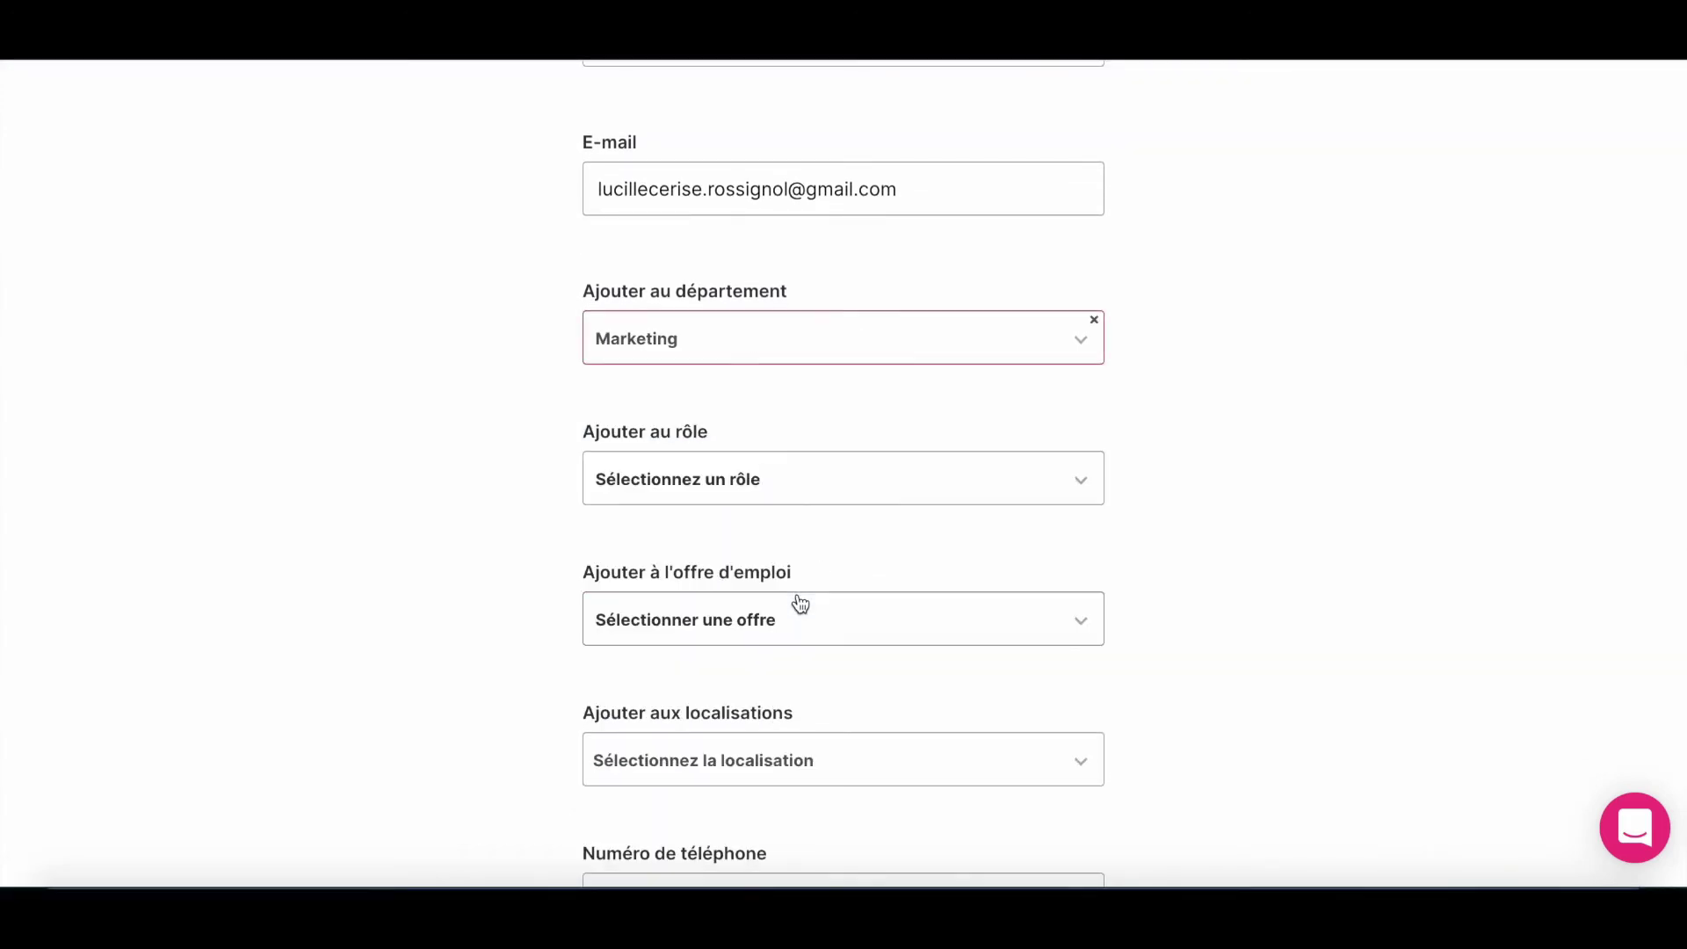
{"action": "left_click", "coordinate": [804, 497]}
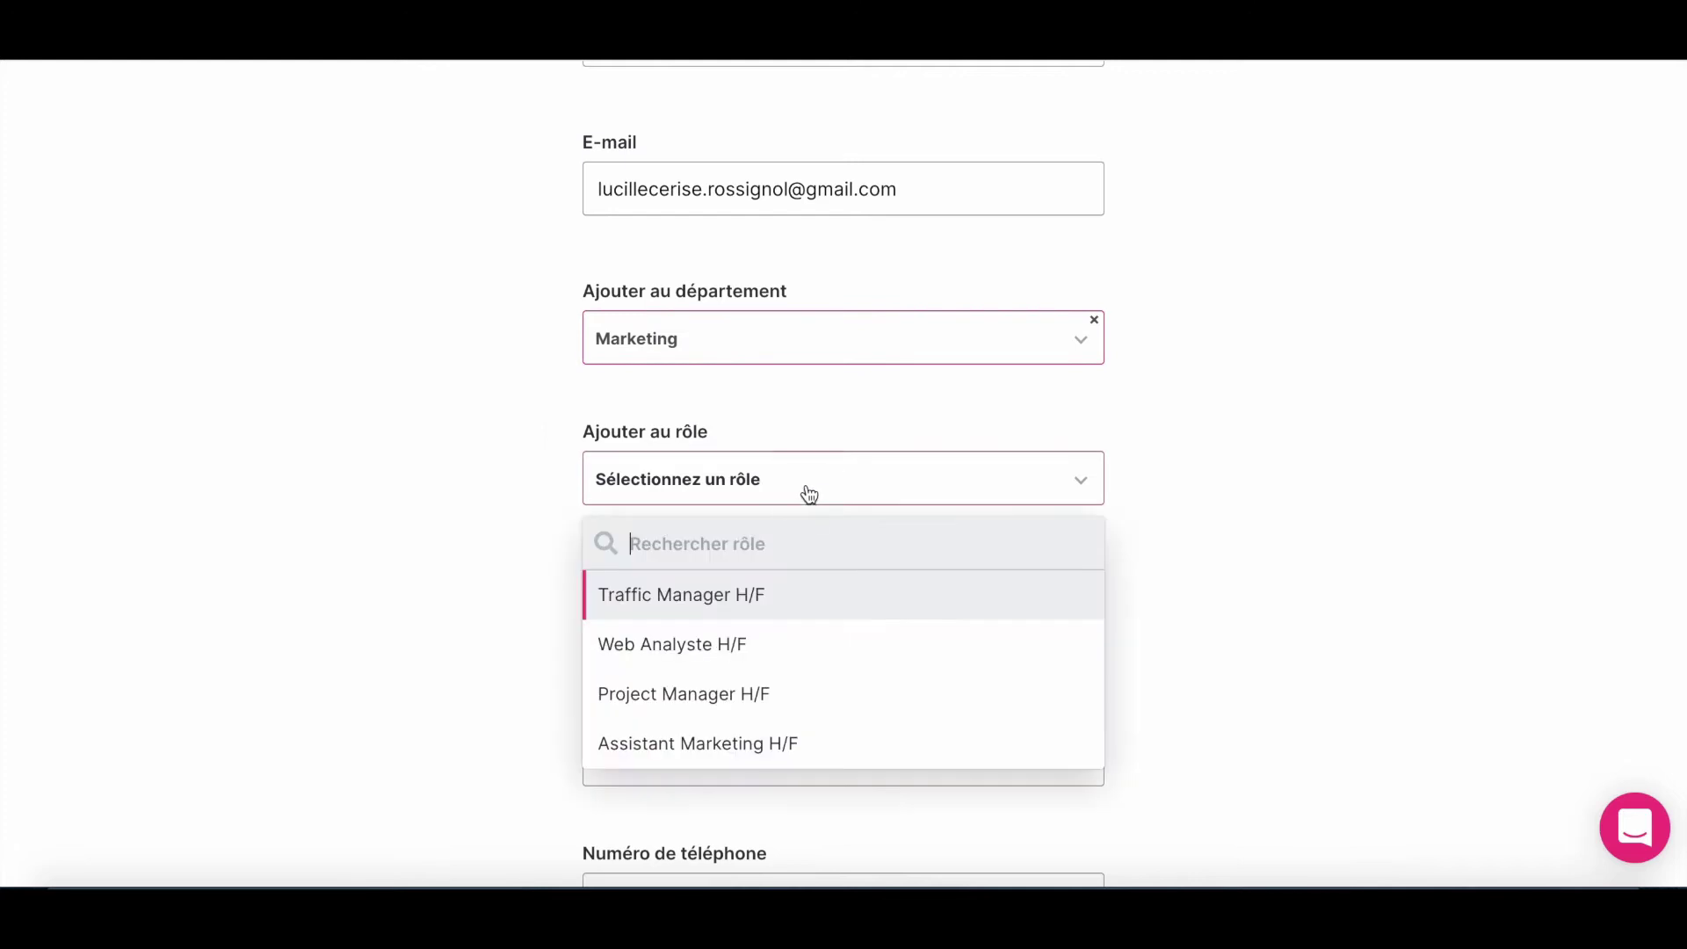
{"action": "left_click", "coordinate": [726, 742]}
Add the candidate to the Assistant Marketing H/F CDI job offer and save the new candidate
{"action": "scroll", "coordinate": [729, 703], "scroll_direction": "down", "scroll_amount": 2}
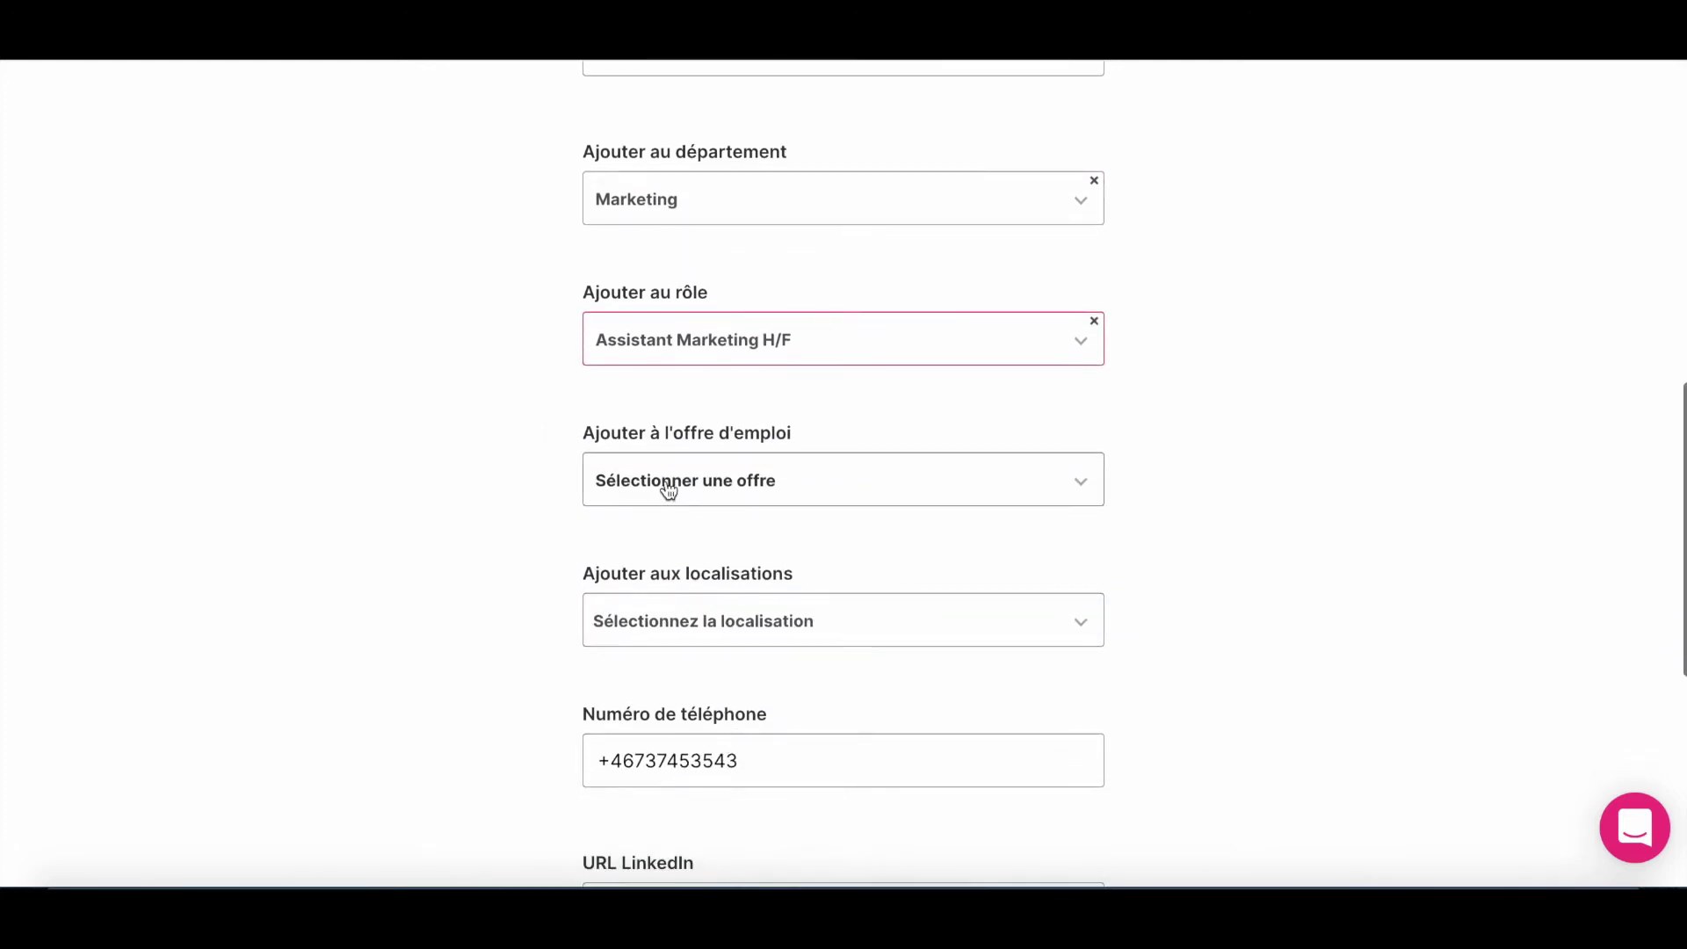
{"action": "left_click", "coordinate": [702, 501]}
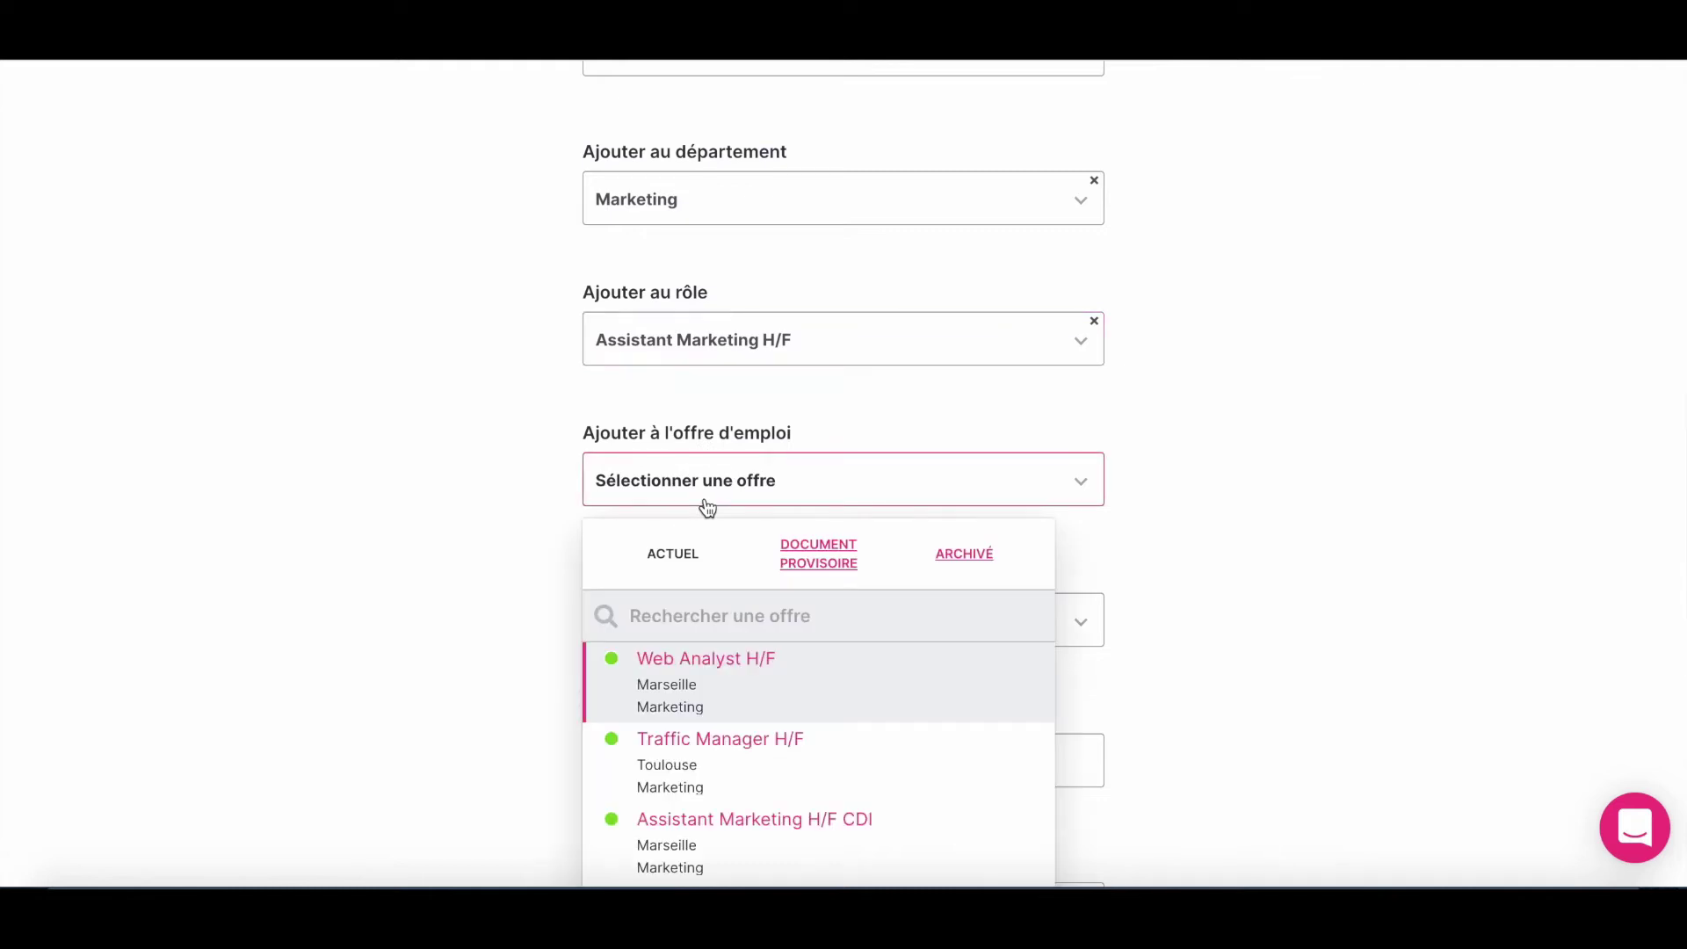
{"action": "scroll", "coordinate": [757, 749], "scroll_direction": "down", "scroll_amount": 1}
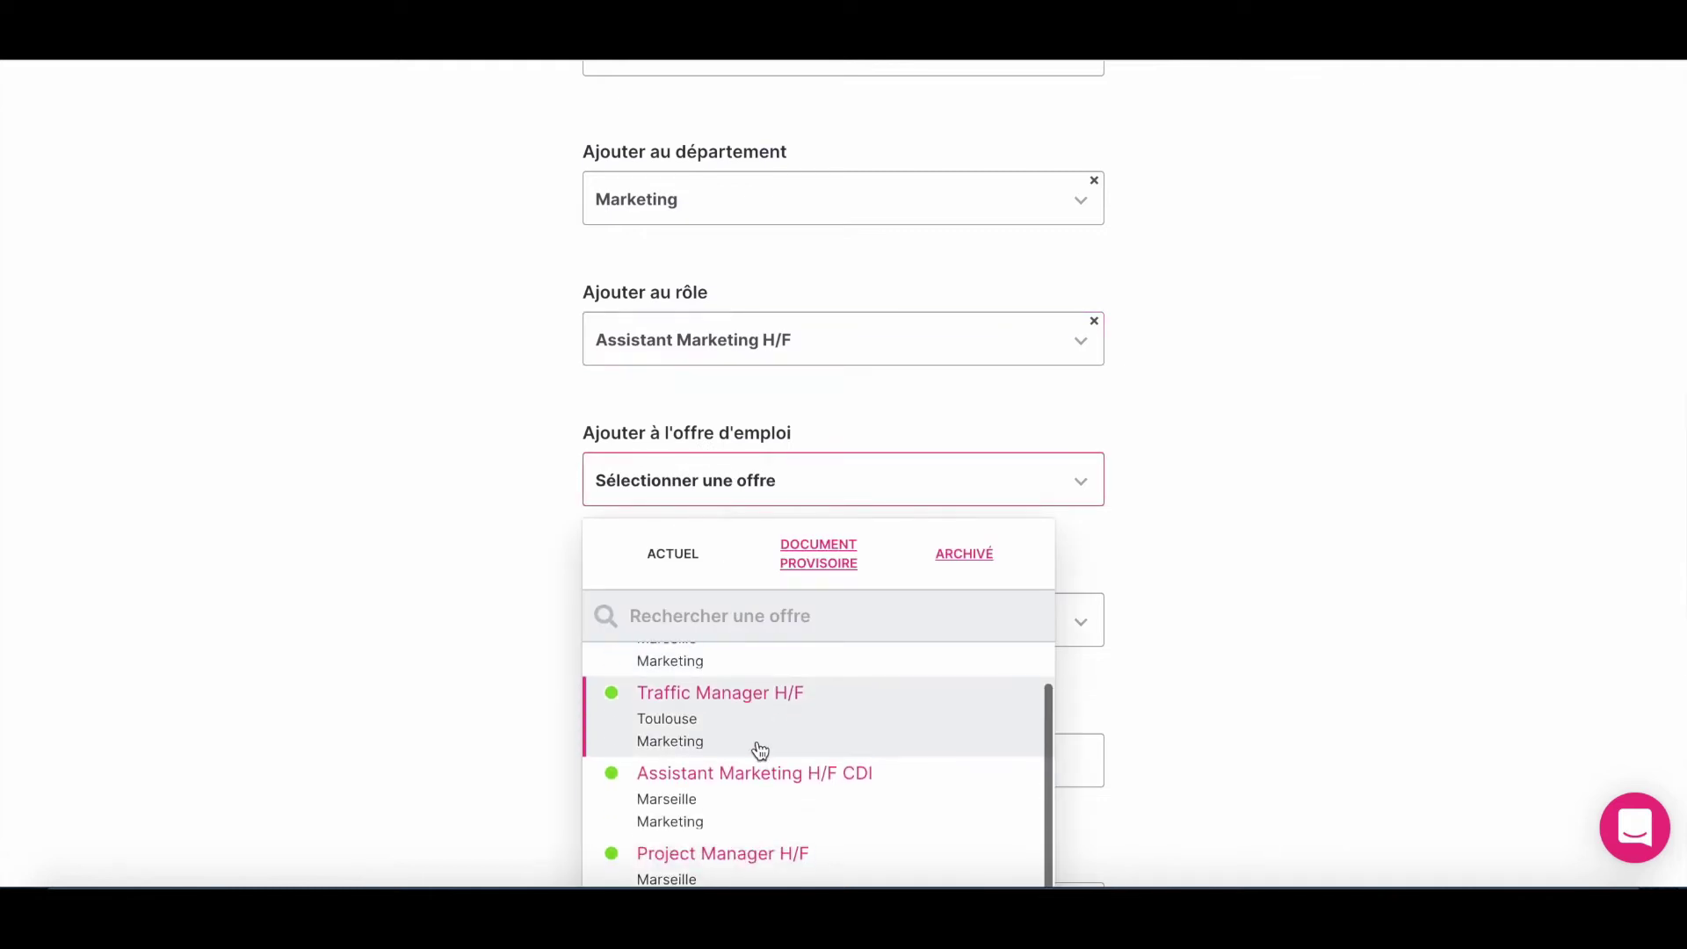
{"action": "left_click", "coordinate": [697, 795]}
{"action": "scroll", "coordinate": [1170, 692], "scroll_direction": "down", "scroll_amount": 4}
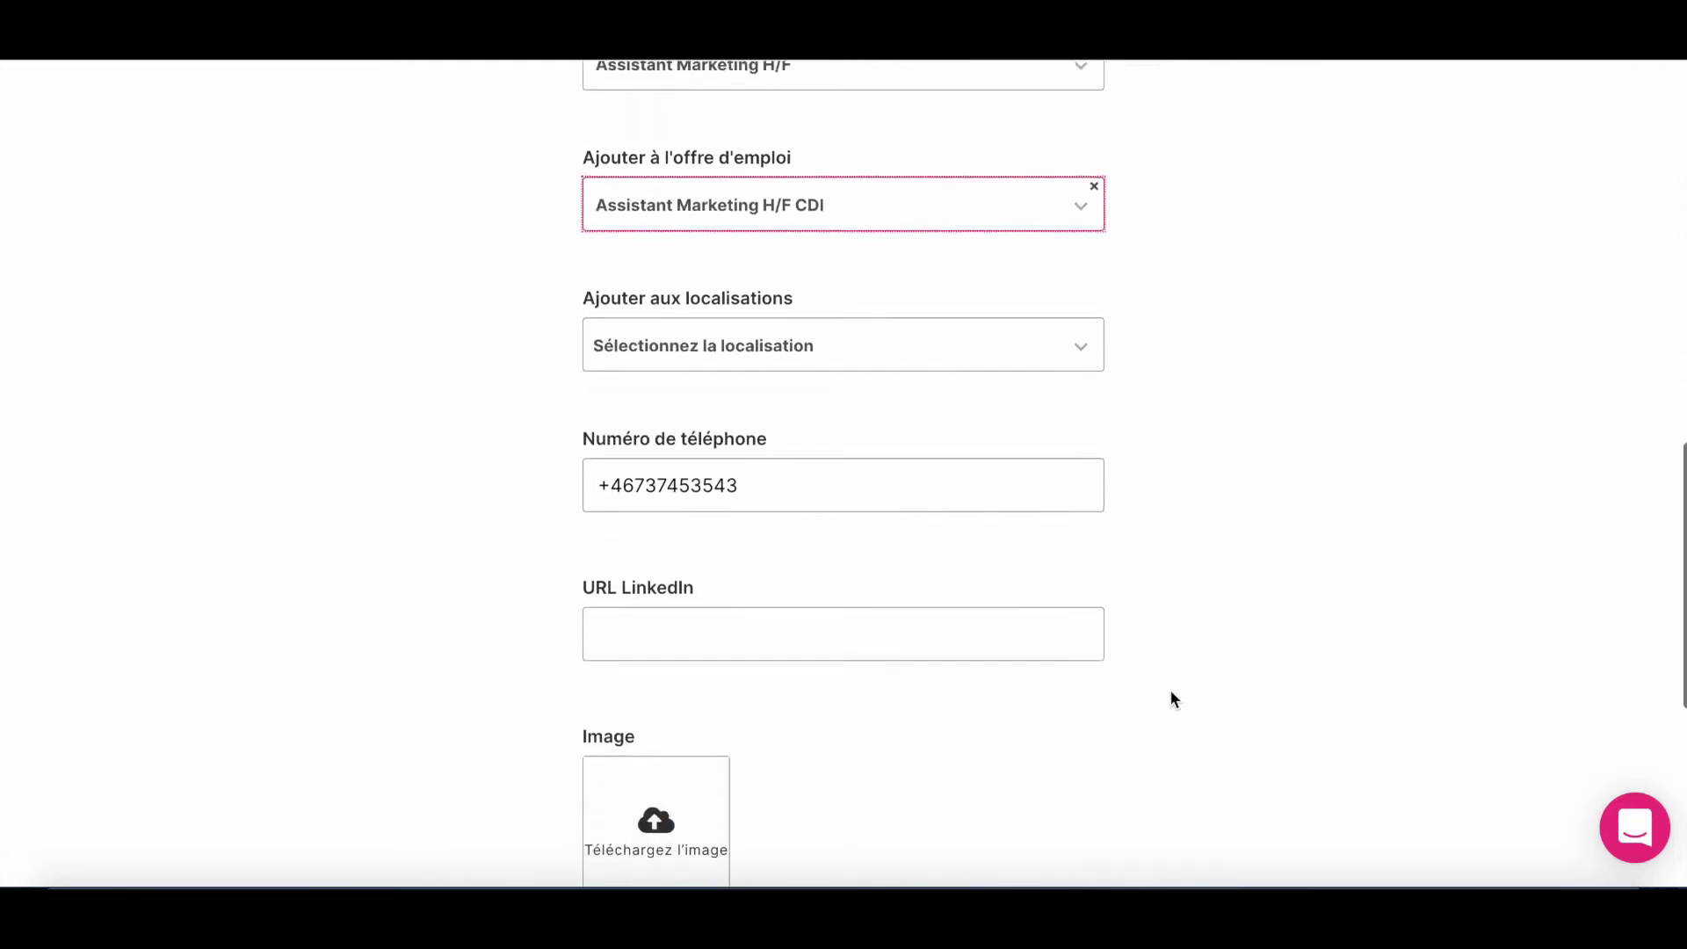
{"action": "scroll", "coordinate": [1171, 691], "scroll_direction": "down", "scroll_amount": 2}
{"action": "scroll", "coordinate": [1046, 626], "scroll_direction": "down", "scroll_amount": 1}
{"action": "scroll", "coordinate": [1045, 625], "scroll_direction": "down", "scroll_amount": 2}
{"action": "left_click", "coordinate": [782, 701]}
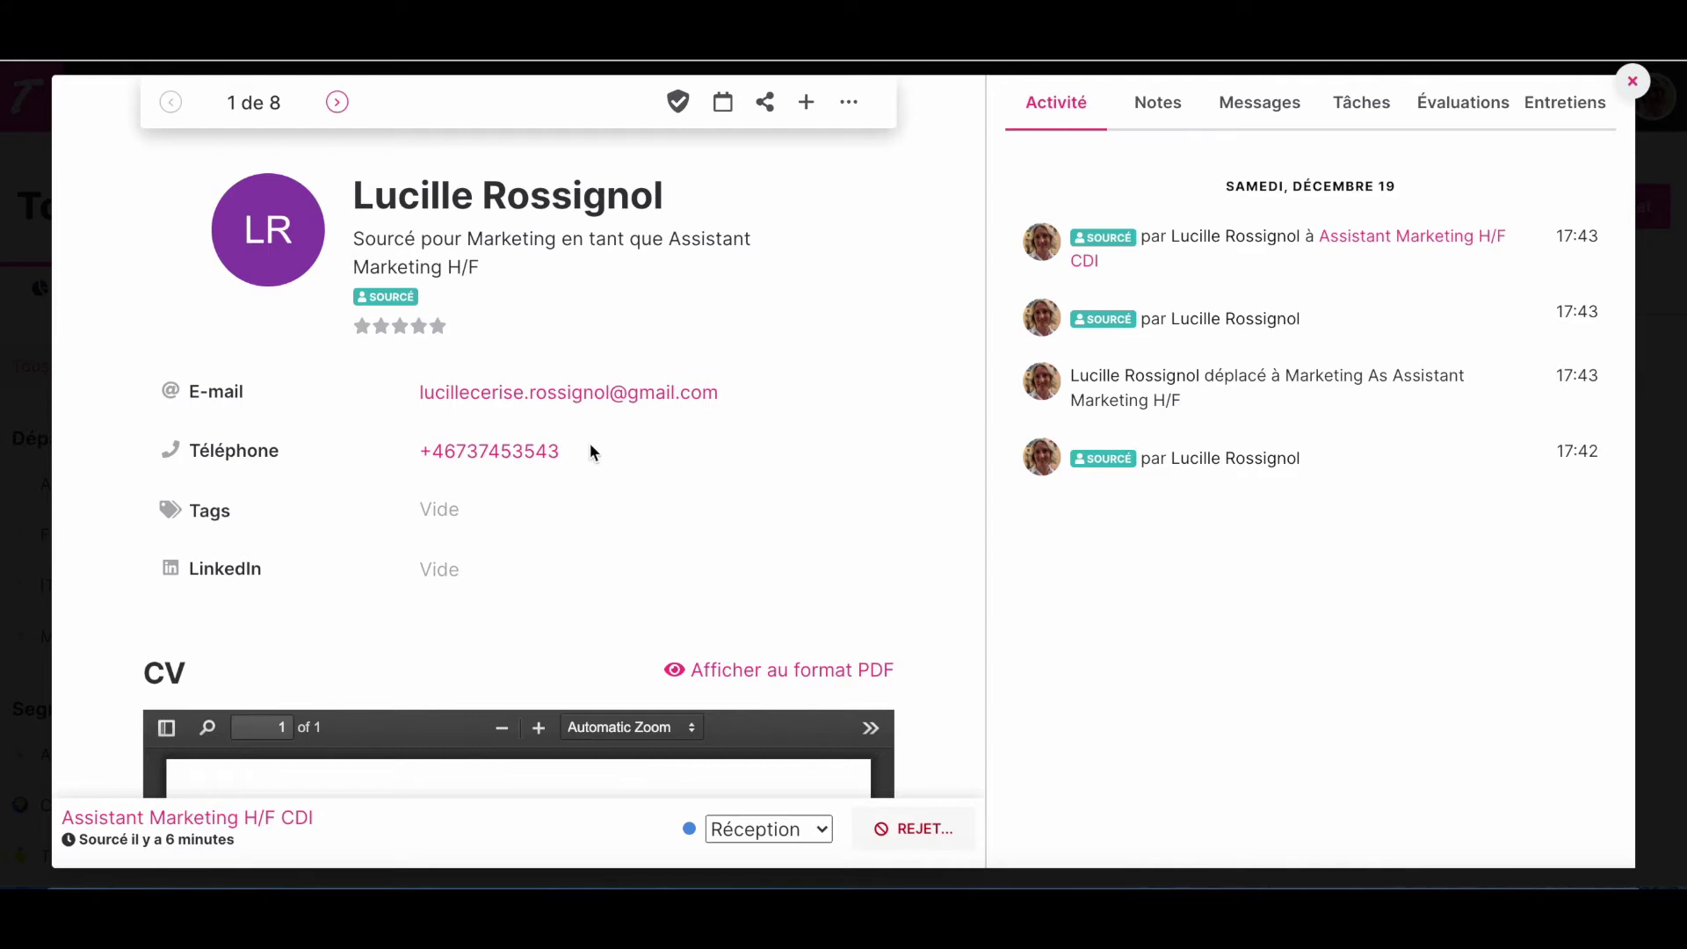
Review the new candidate's contact details and the CV embedded in the profile
{"action": "scroll", "coordinate": [591, 450], "scroll_direction": "down", "scroll_amount": 3}
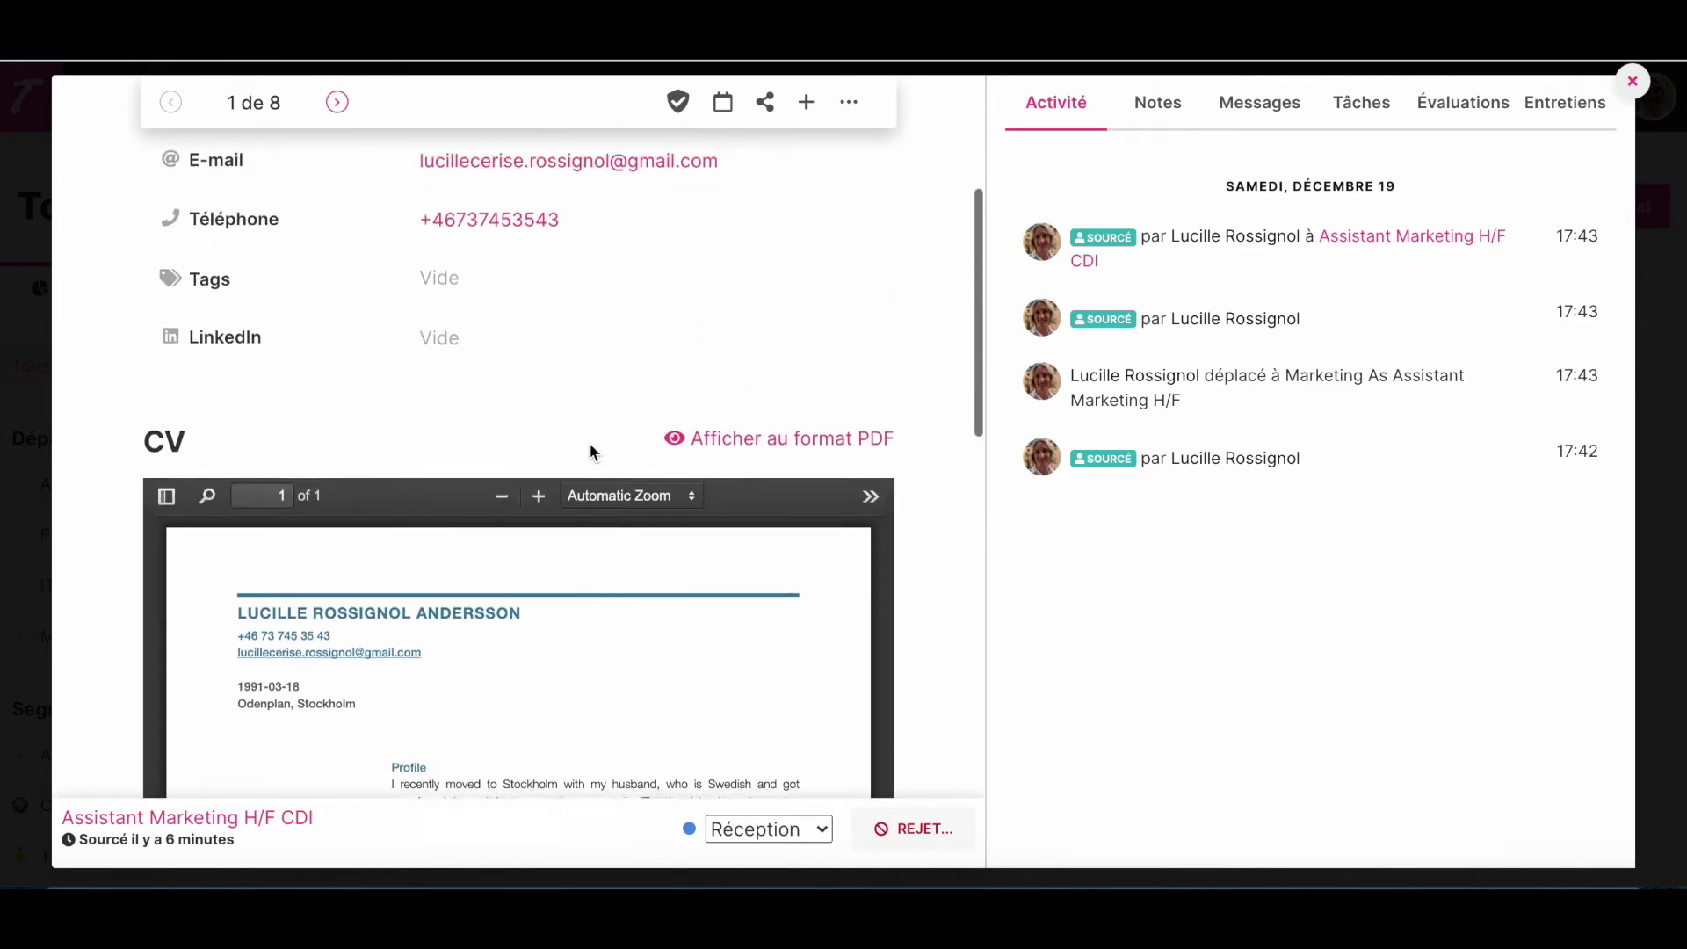
{"action": "scroll", "coordinate": [589, 448], "scroll_direction": "up", "scroll_amount": 3}
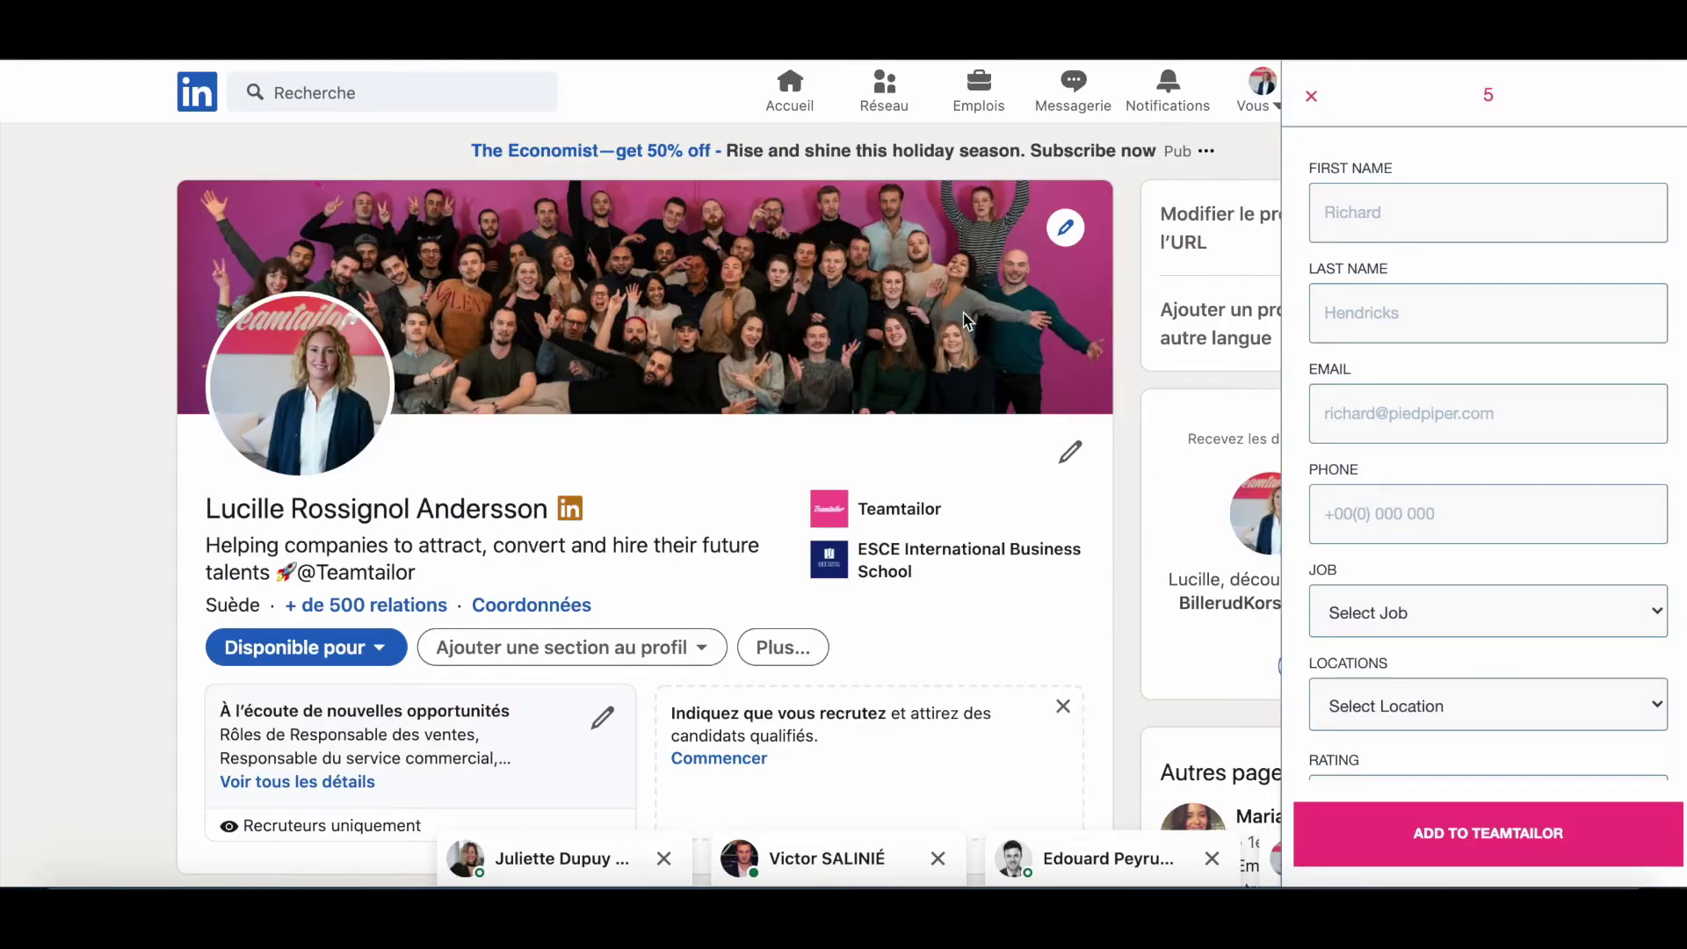
Switch to the LinkedIn profile to examine the Teamtailor extension's candidate form, and return to Teamtailor to close the new candidate's profile
{"action": "scroll", "coordinate": [566, 587], "scroll_direction": "down", "scroll_amount": 7}
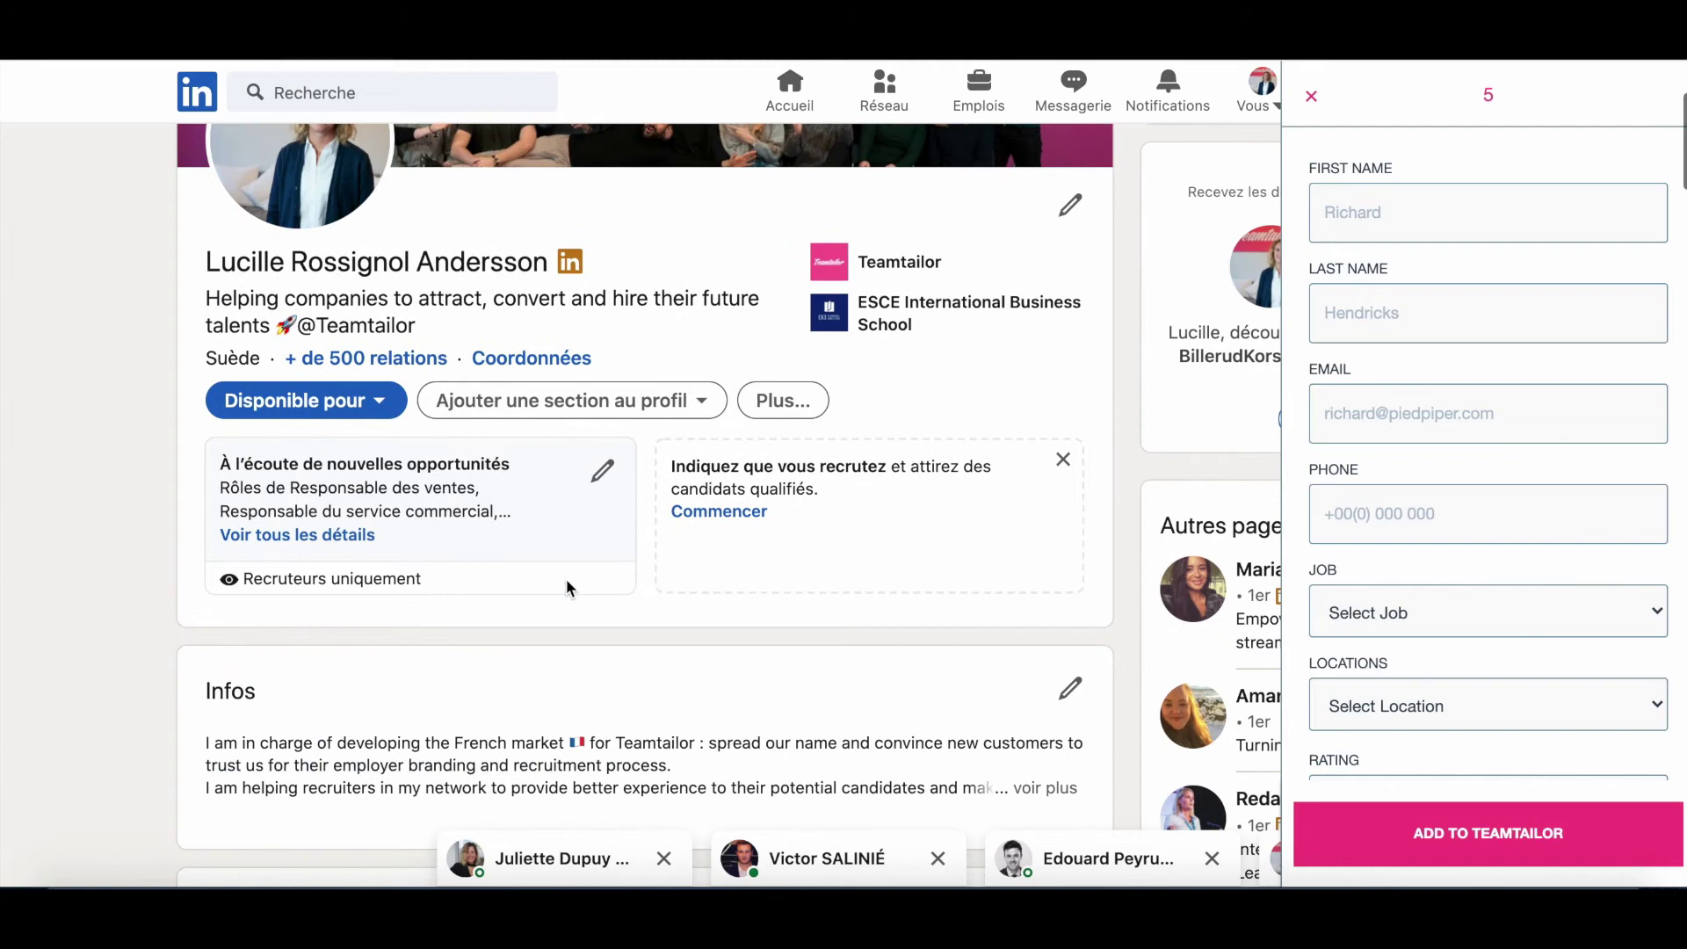
{"action": "scroll", "coordinate": [567, 587], "scroll_direction": "up", "scroll_amount": 9}
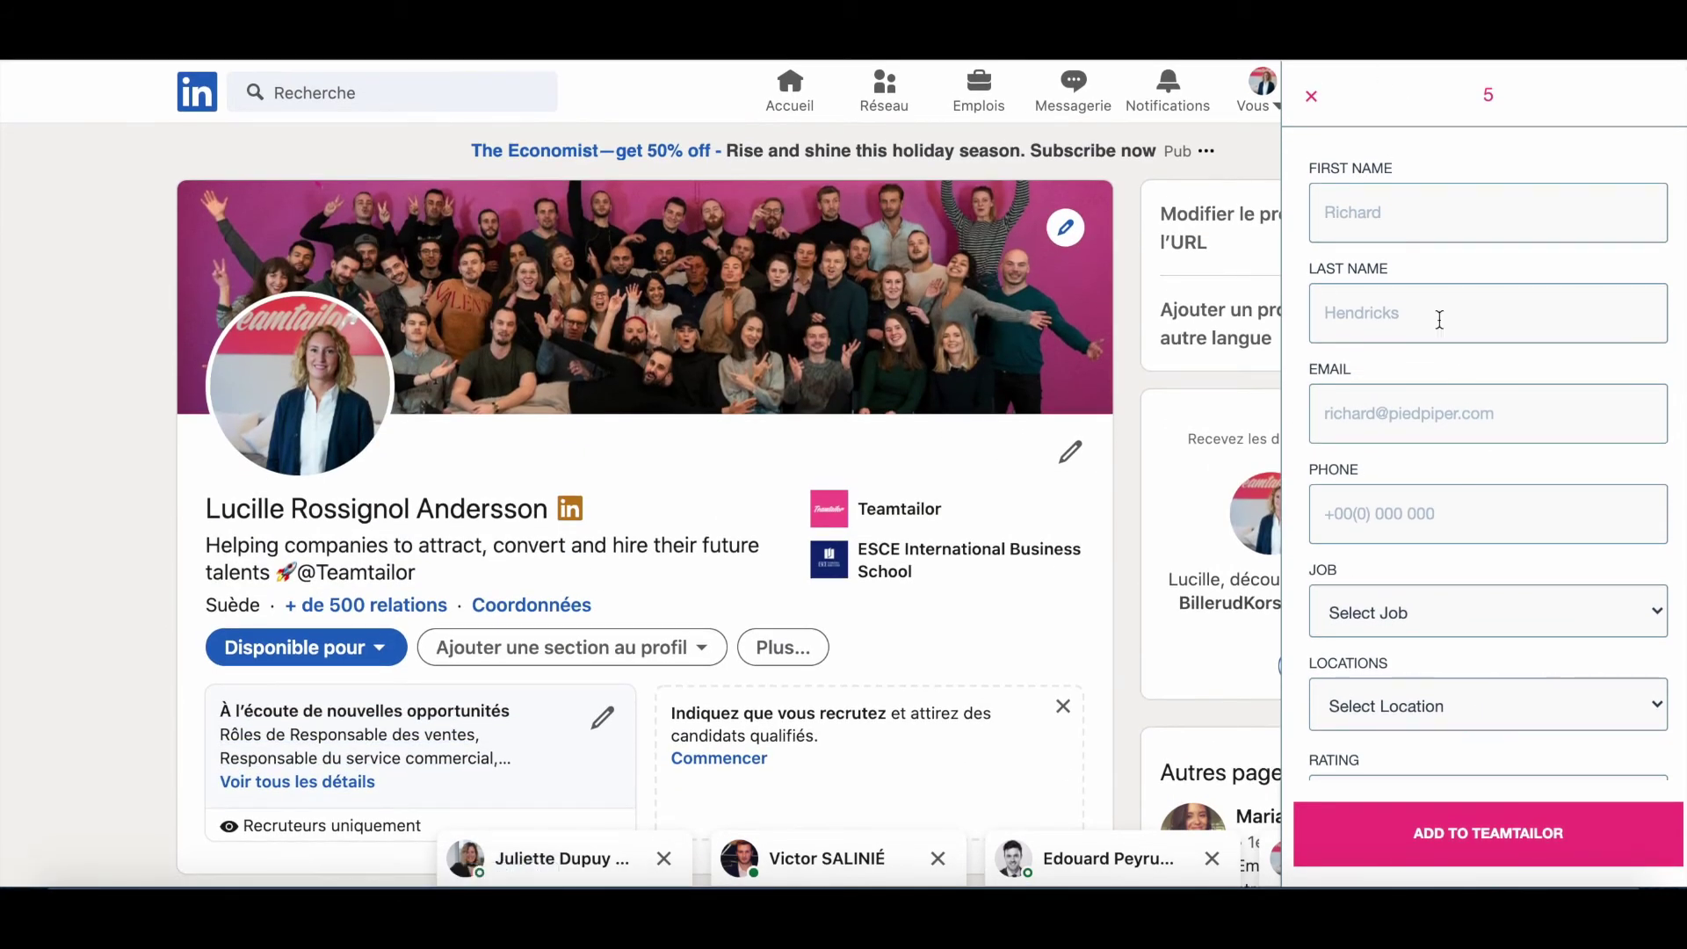
{"action": "scroll", "coordinate": [1447, 478], "scroll_direction": "down", "scroll_amount": 3}
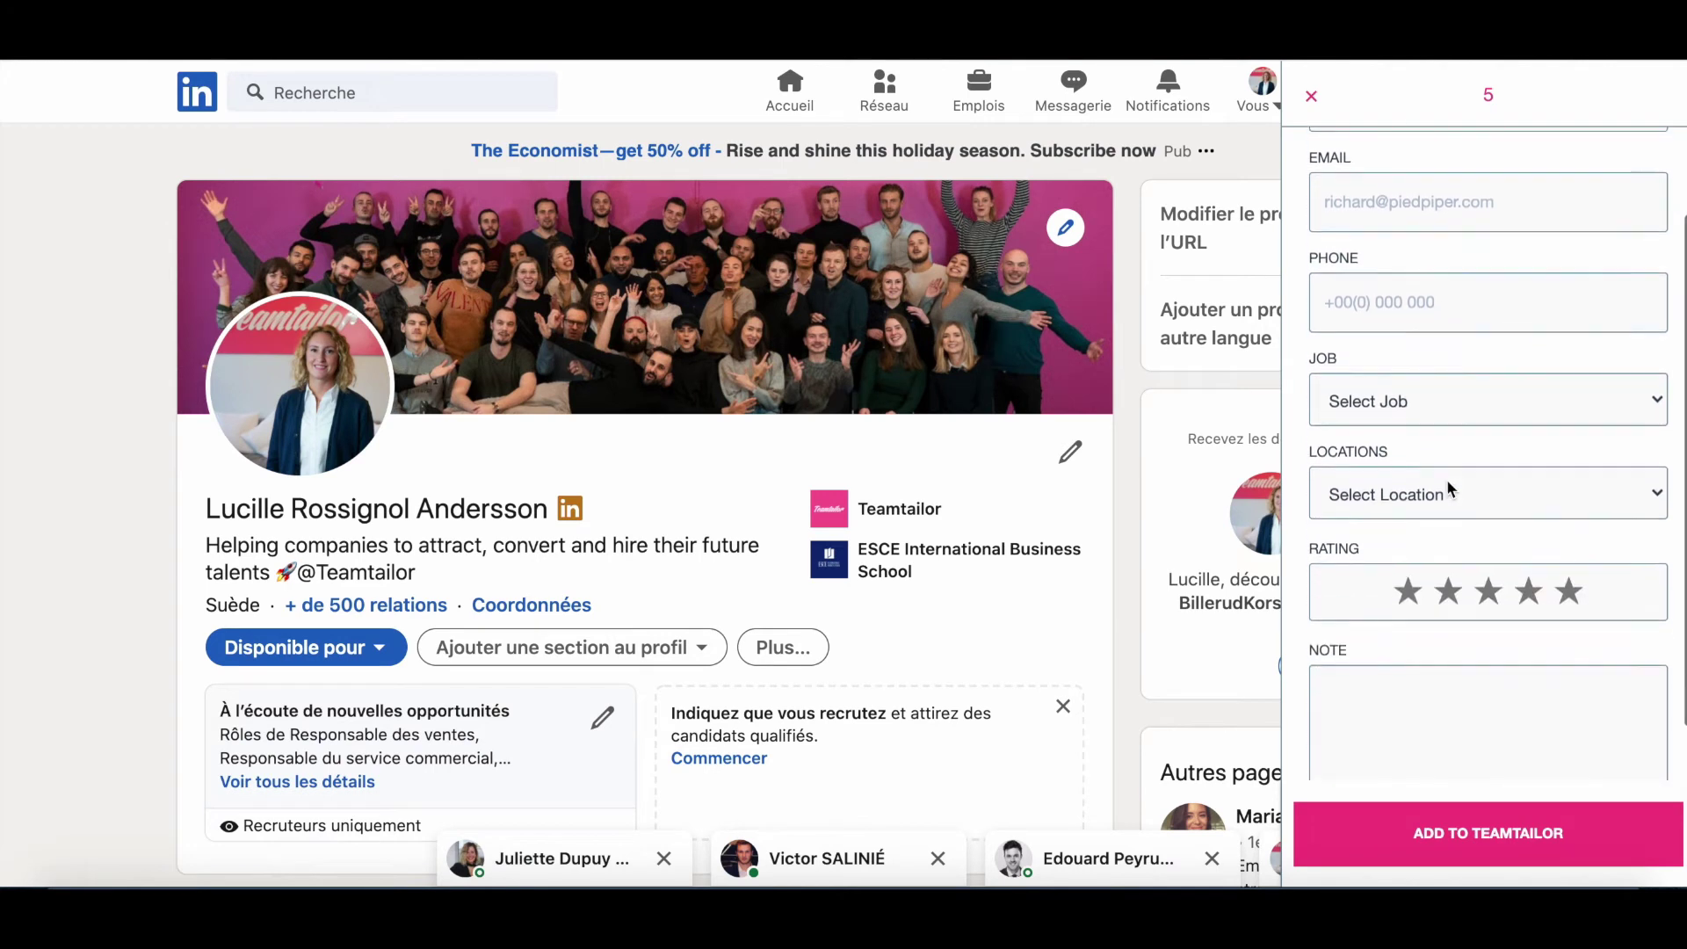
{"action": "scroll", "coordinate": [1446, 478], "scroll_direction": "down", "scroll_amount": 1}
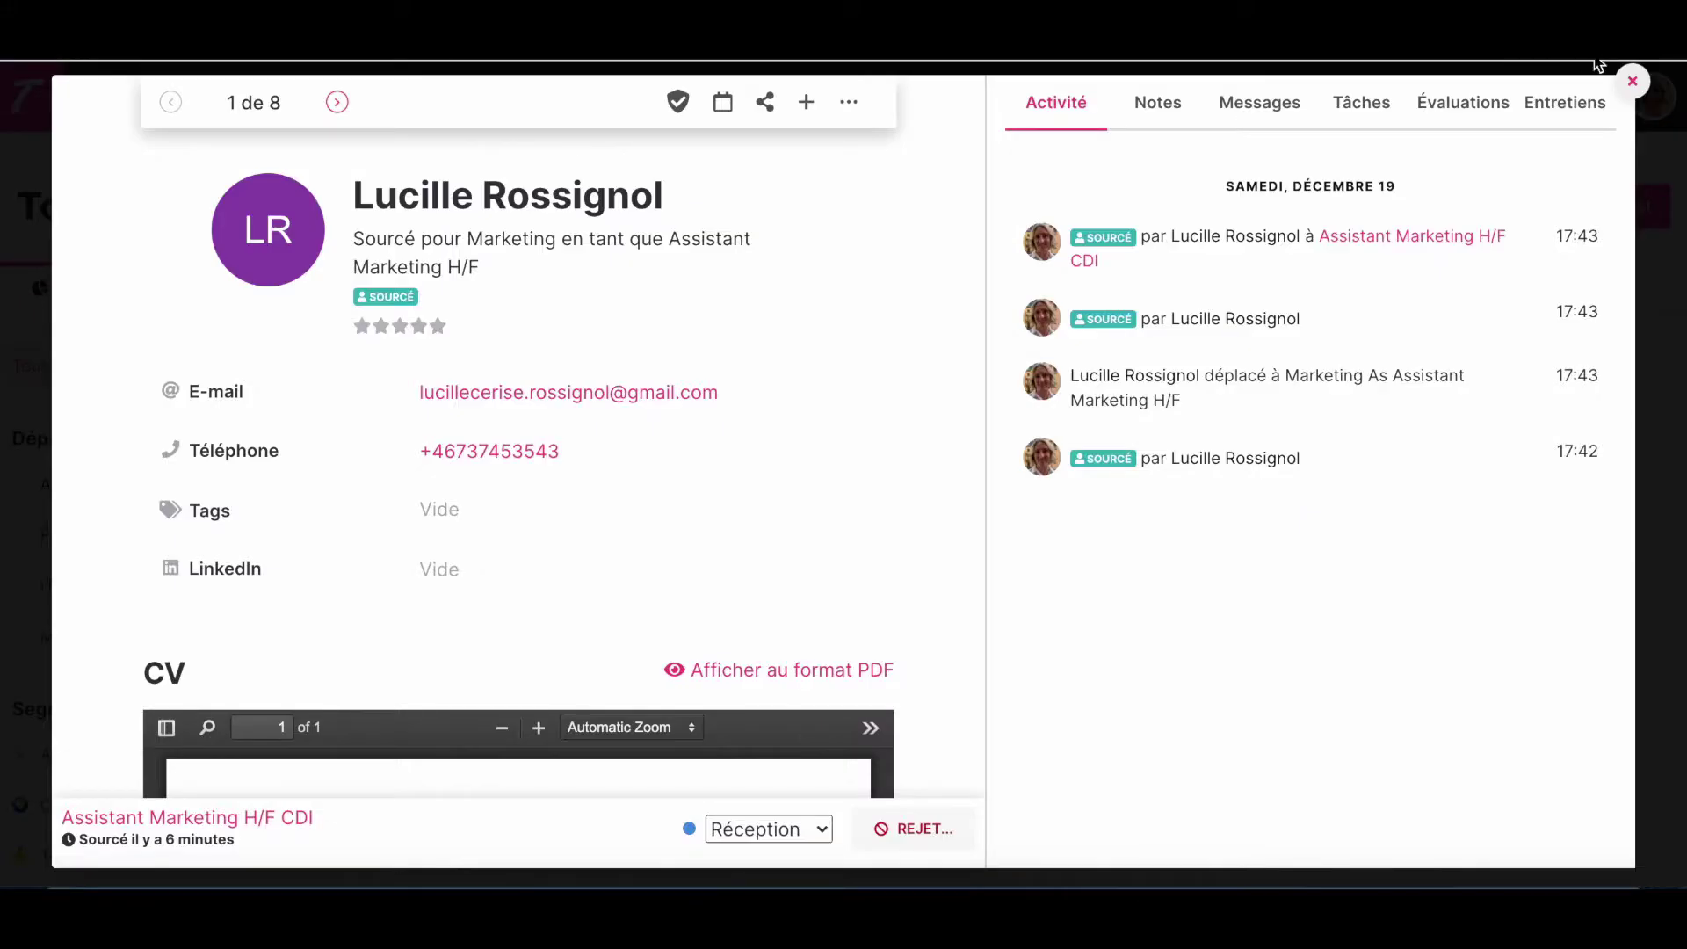
{"action": "left_click", "coordinate": [1631, 82]}
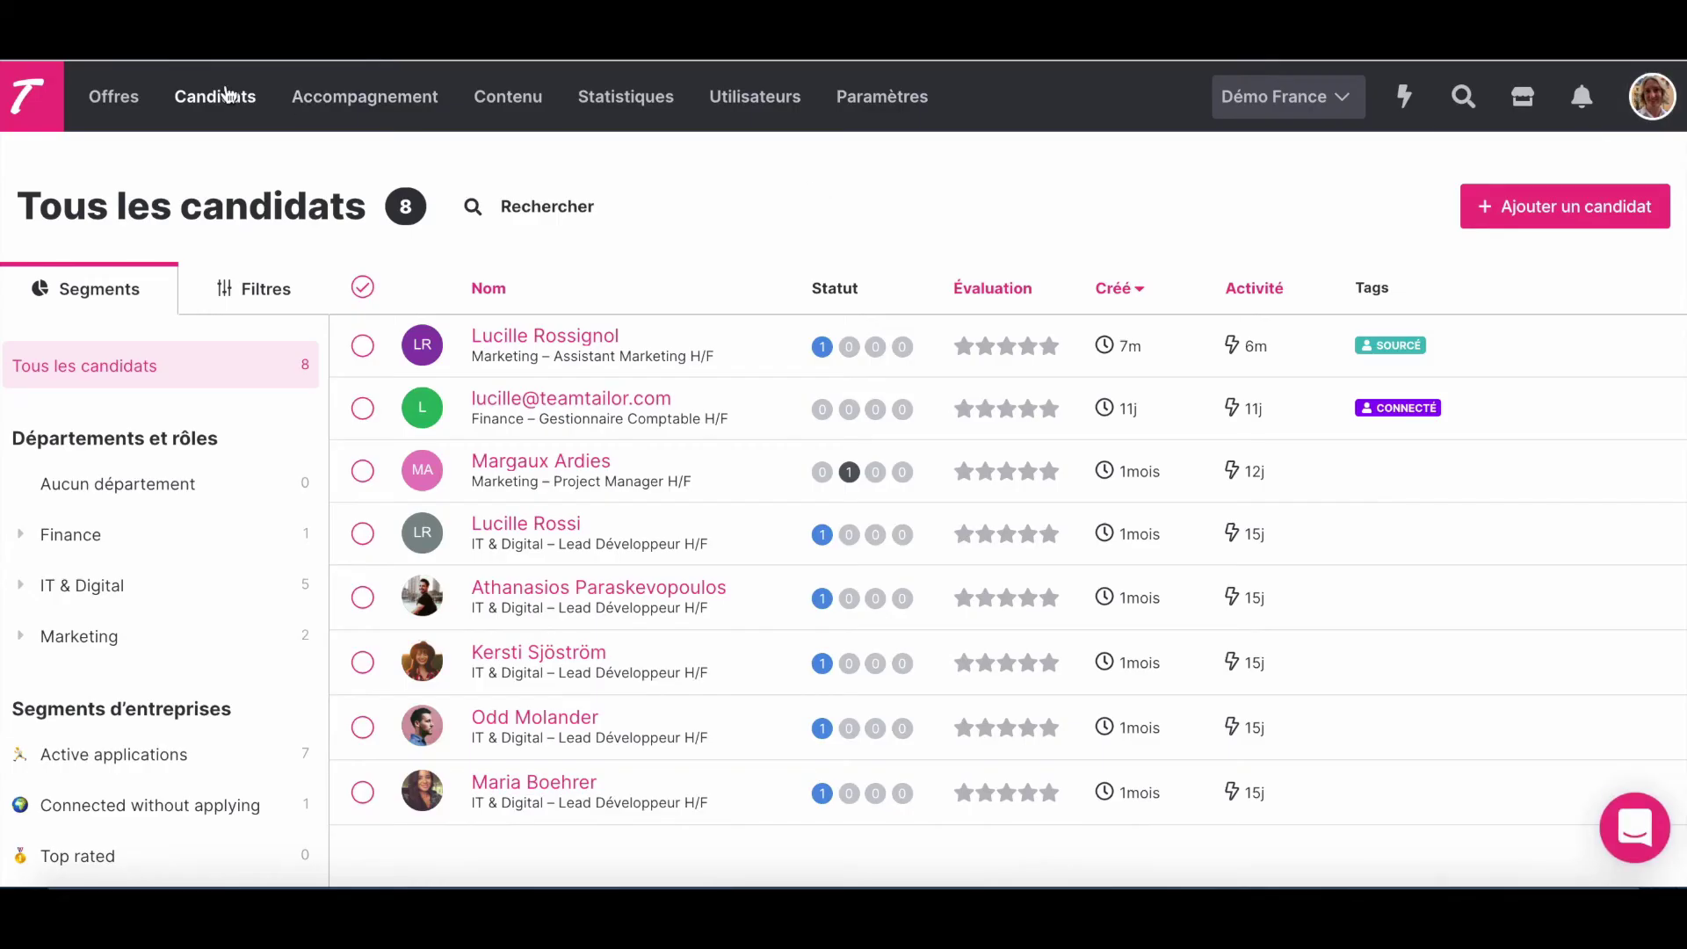
Open the Assistant Marketing H/F CDI job offer and view the profile of its candidate in the Réception stage
{"action": "left_click", "coordinate": [104, 113]}
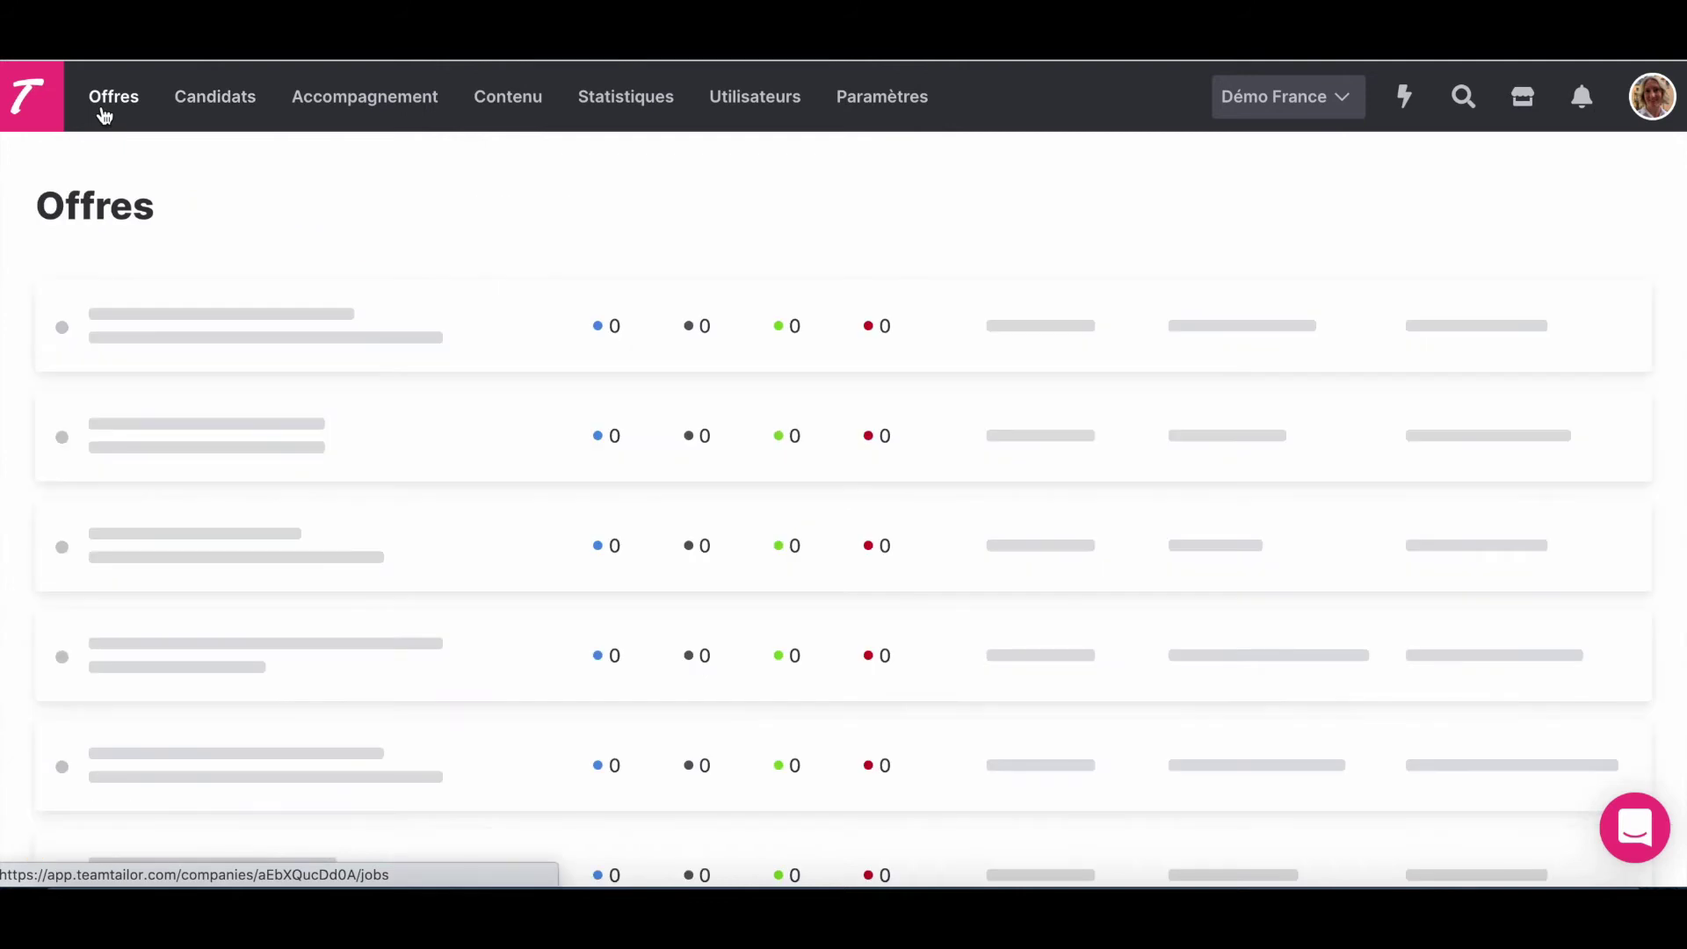
{"action": "left_click", "coordinate": [504, 410]}
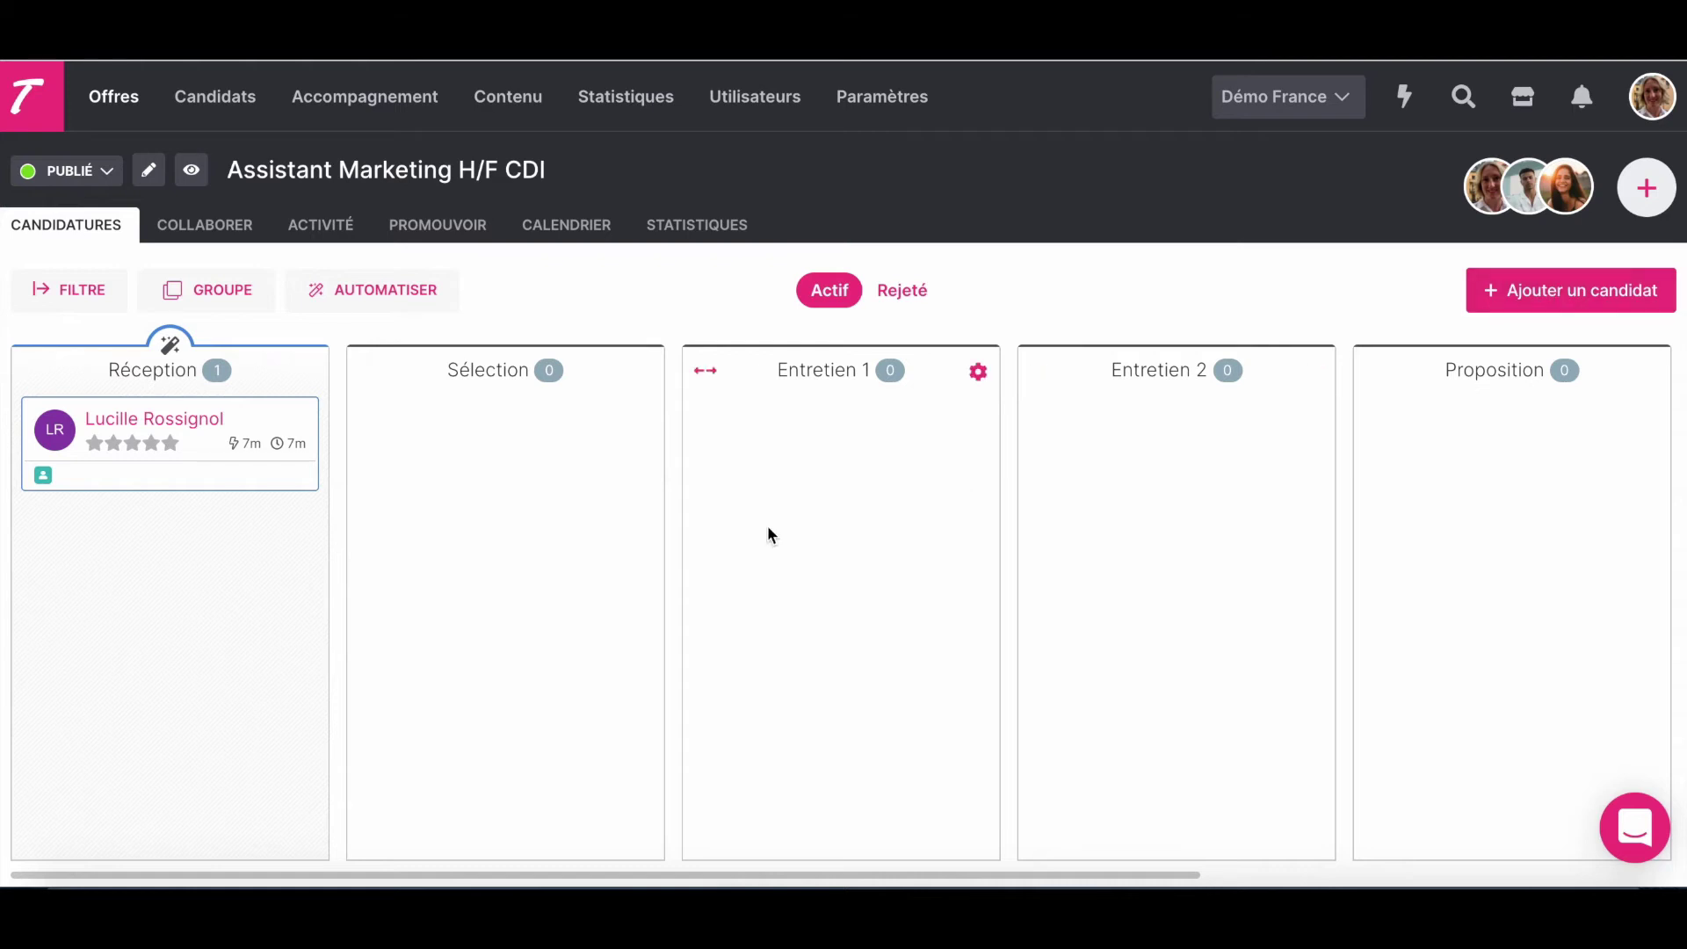
{"action": "left_click", "coordinate": [264, 419]}
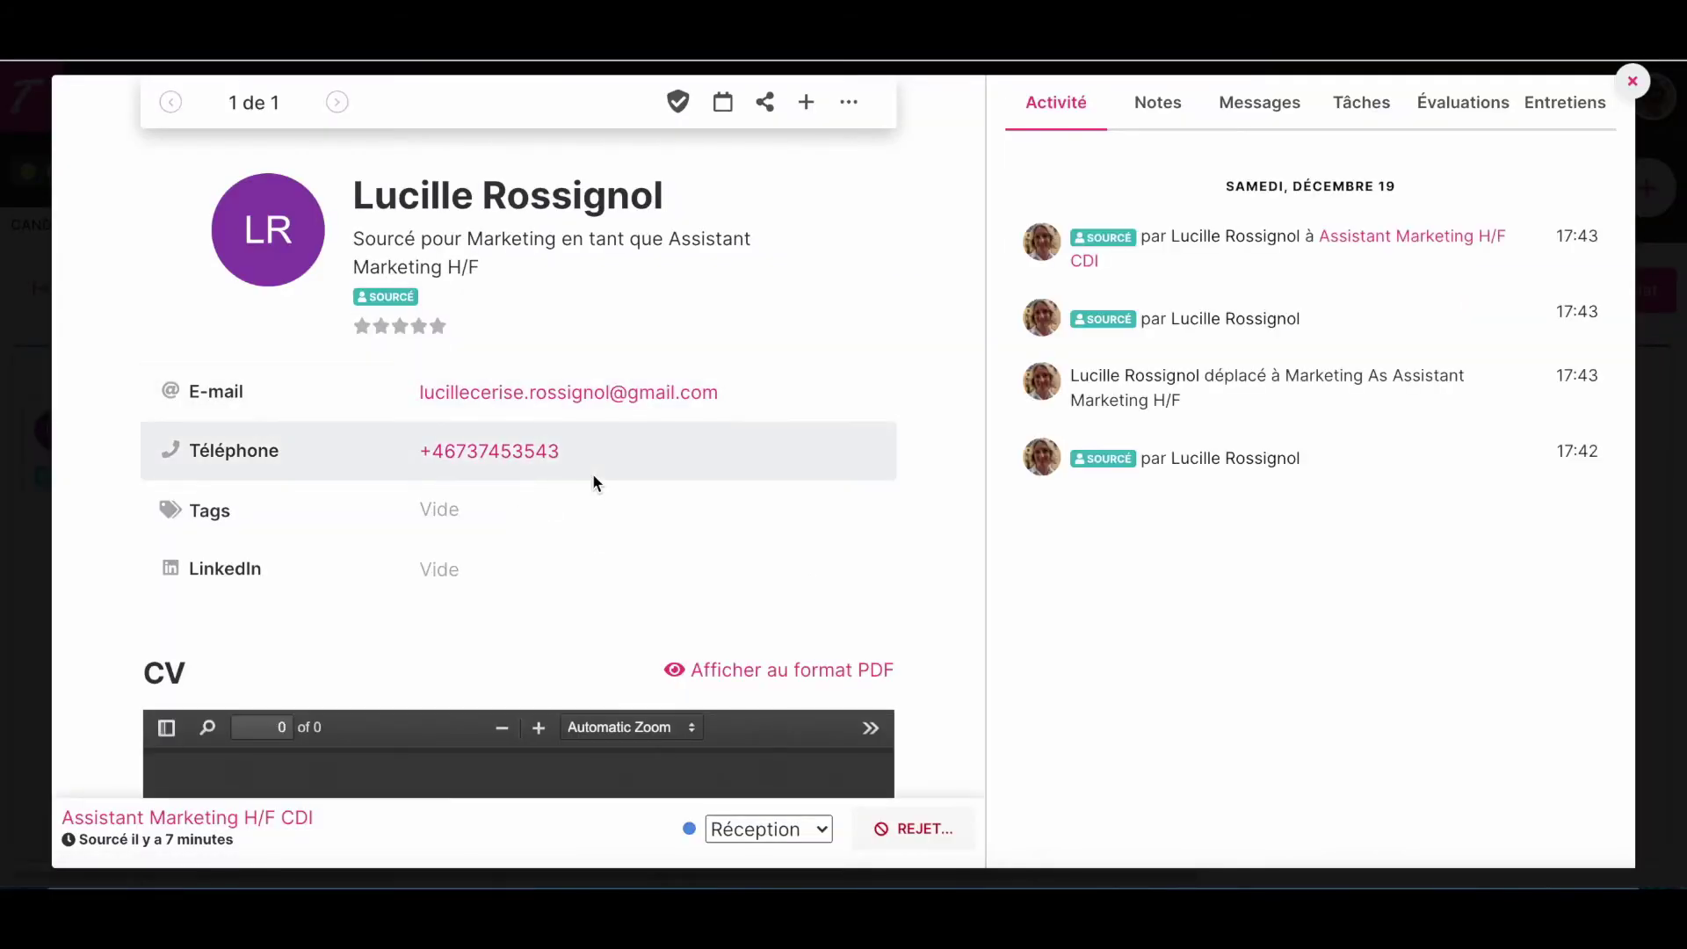
{"action": "scroll", "coordinate": [594, 479], "scroll_direction": "down", "scroll_amount": 2}
{"action": "scroll", "coordinate": [594, 479], "scroll_direction": "up", "scroll_amount": 2}
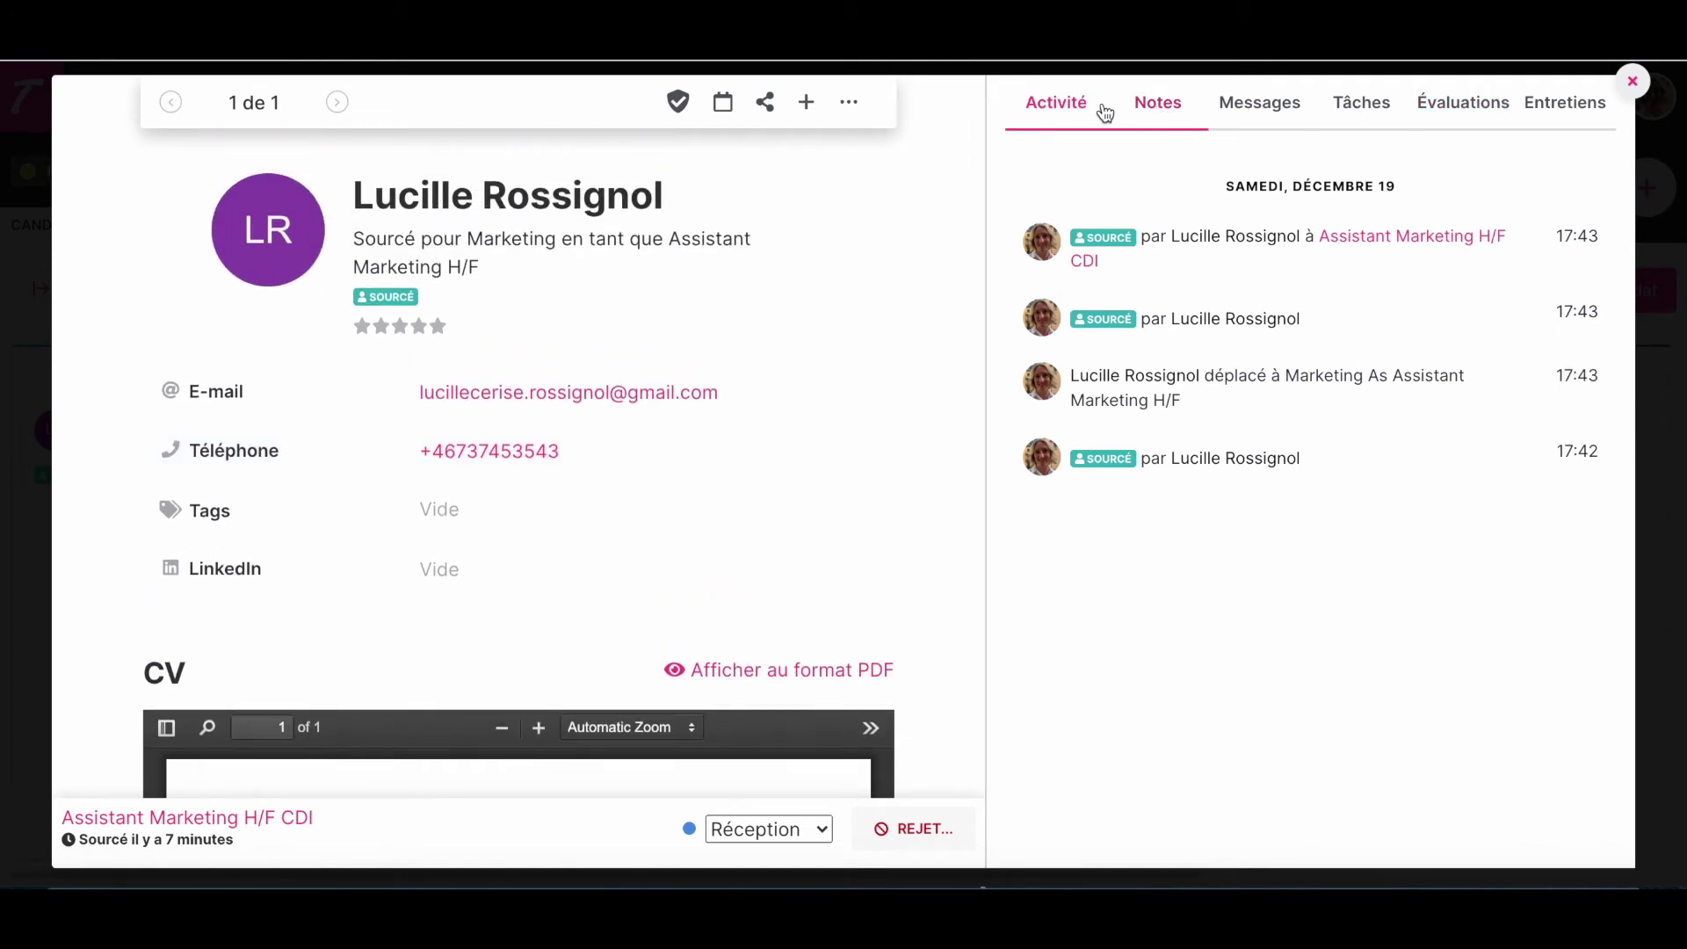
Write a team note on the candidate that mentions a colleague and says "jette un coup d'oeil à ce profil"
{"action": "left_click", "coordinate": [1154, 112]}
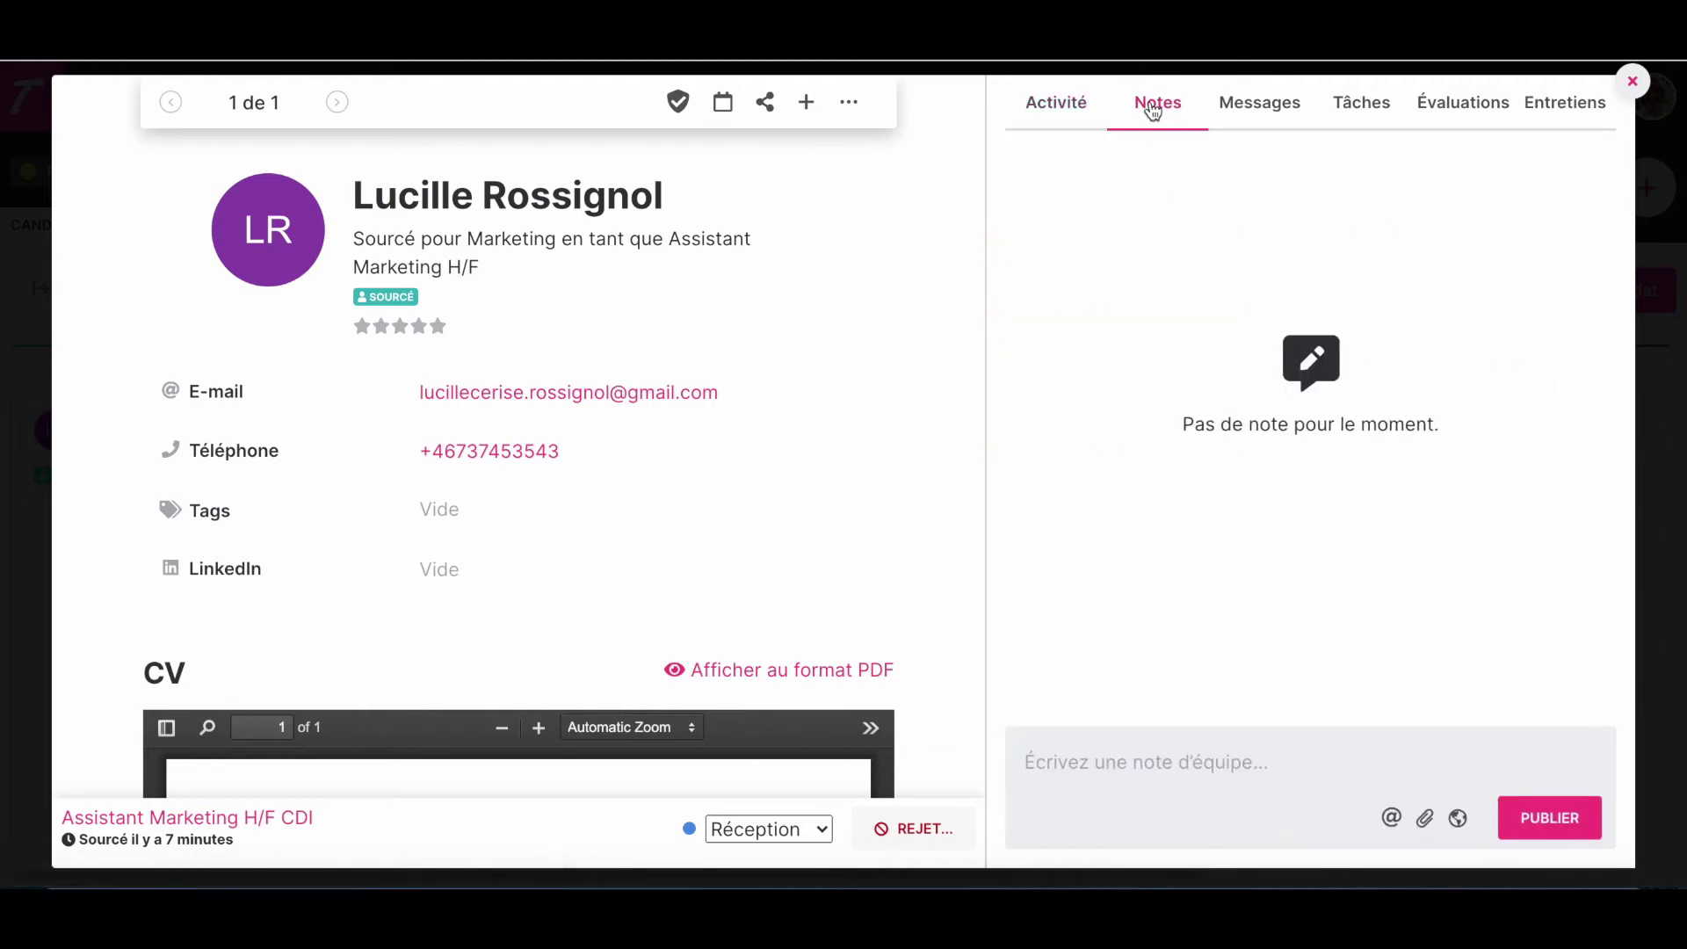
{"action": "left_click", "coordinate": [1391, 818]}
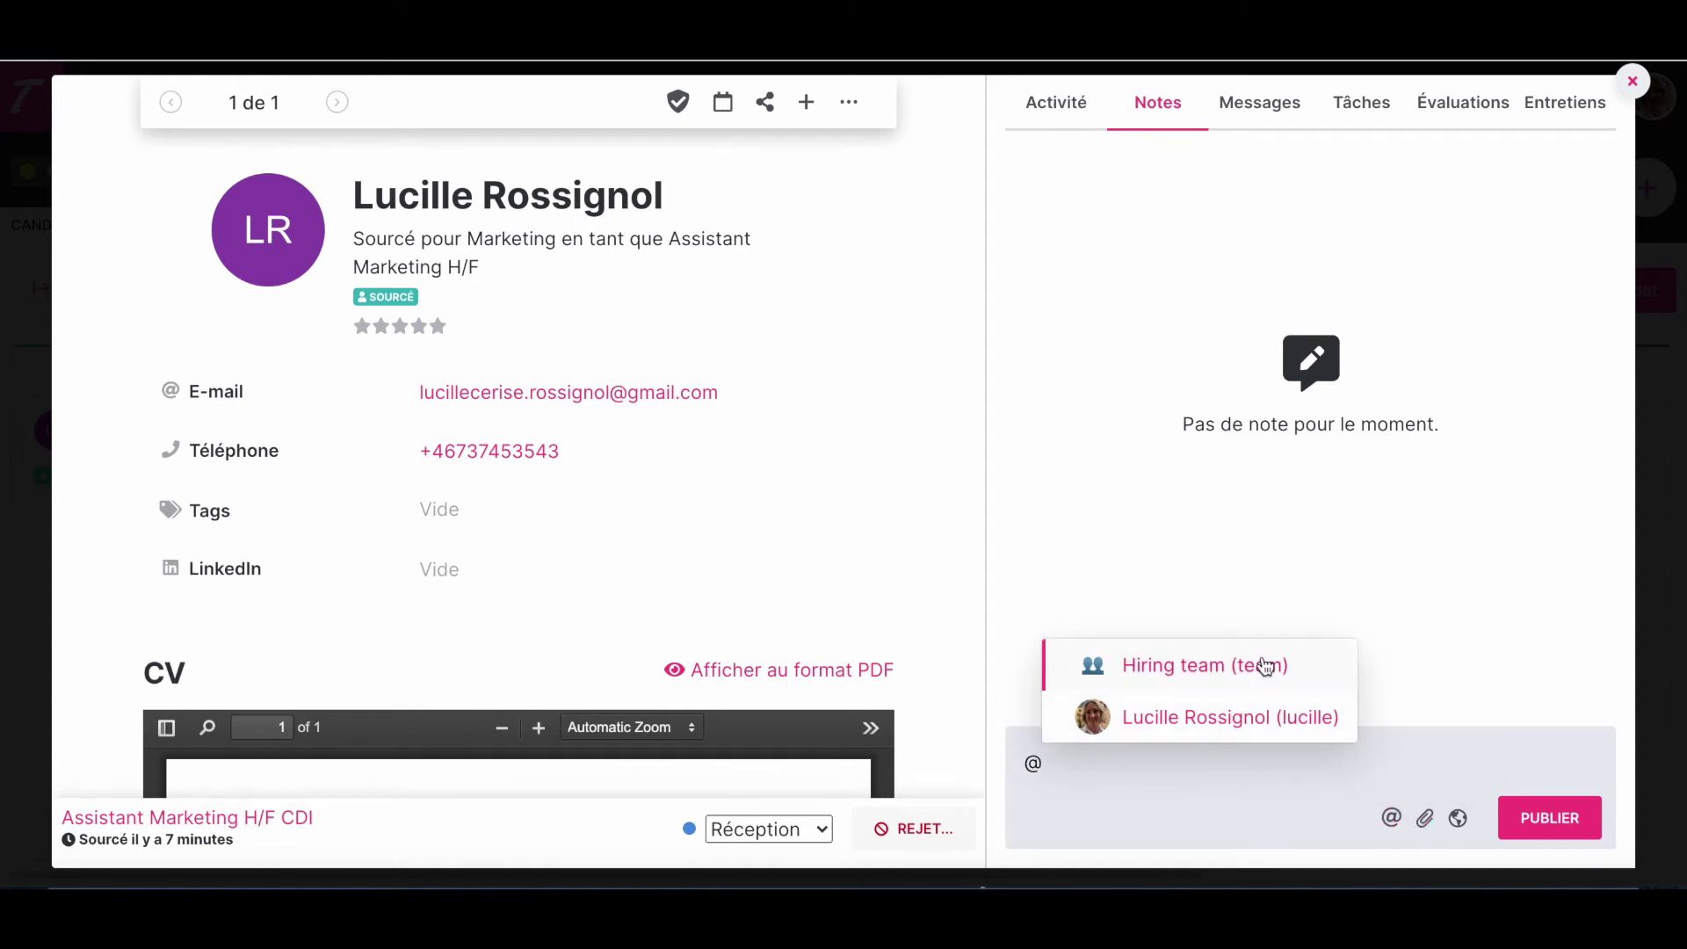
{"action": "left_click", "coordinate": [1280, 721]}
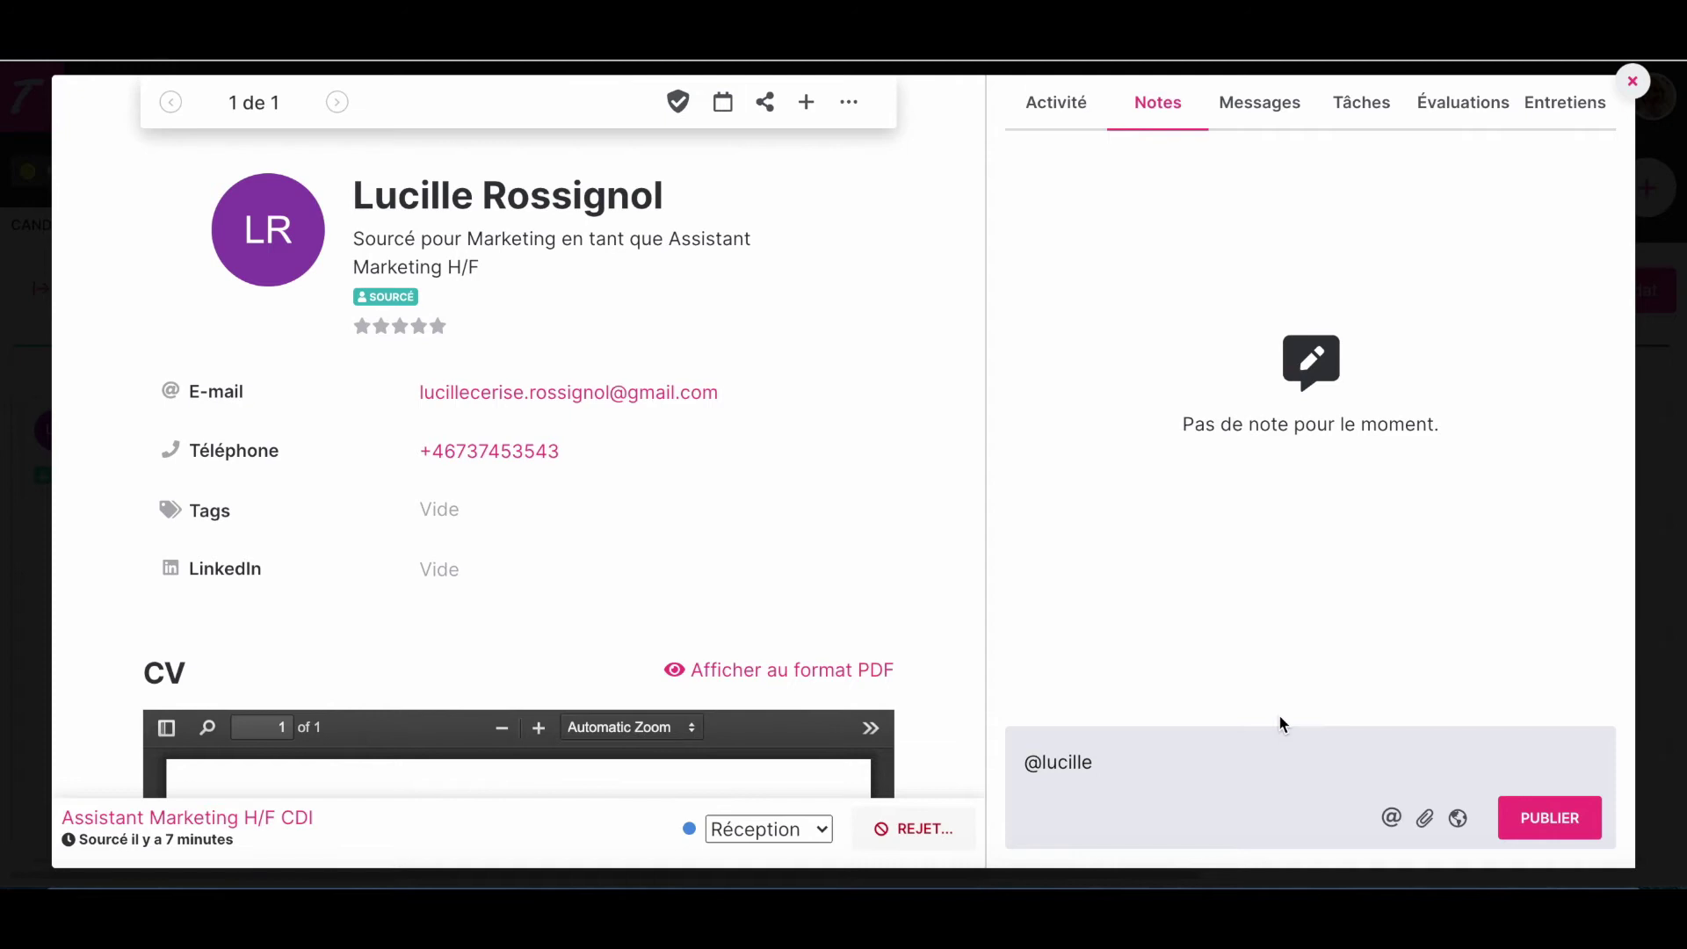
{"action": "type", "text": "jette un coup d'oeil à ce profil"}
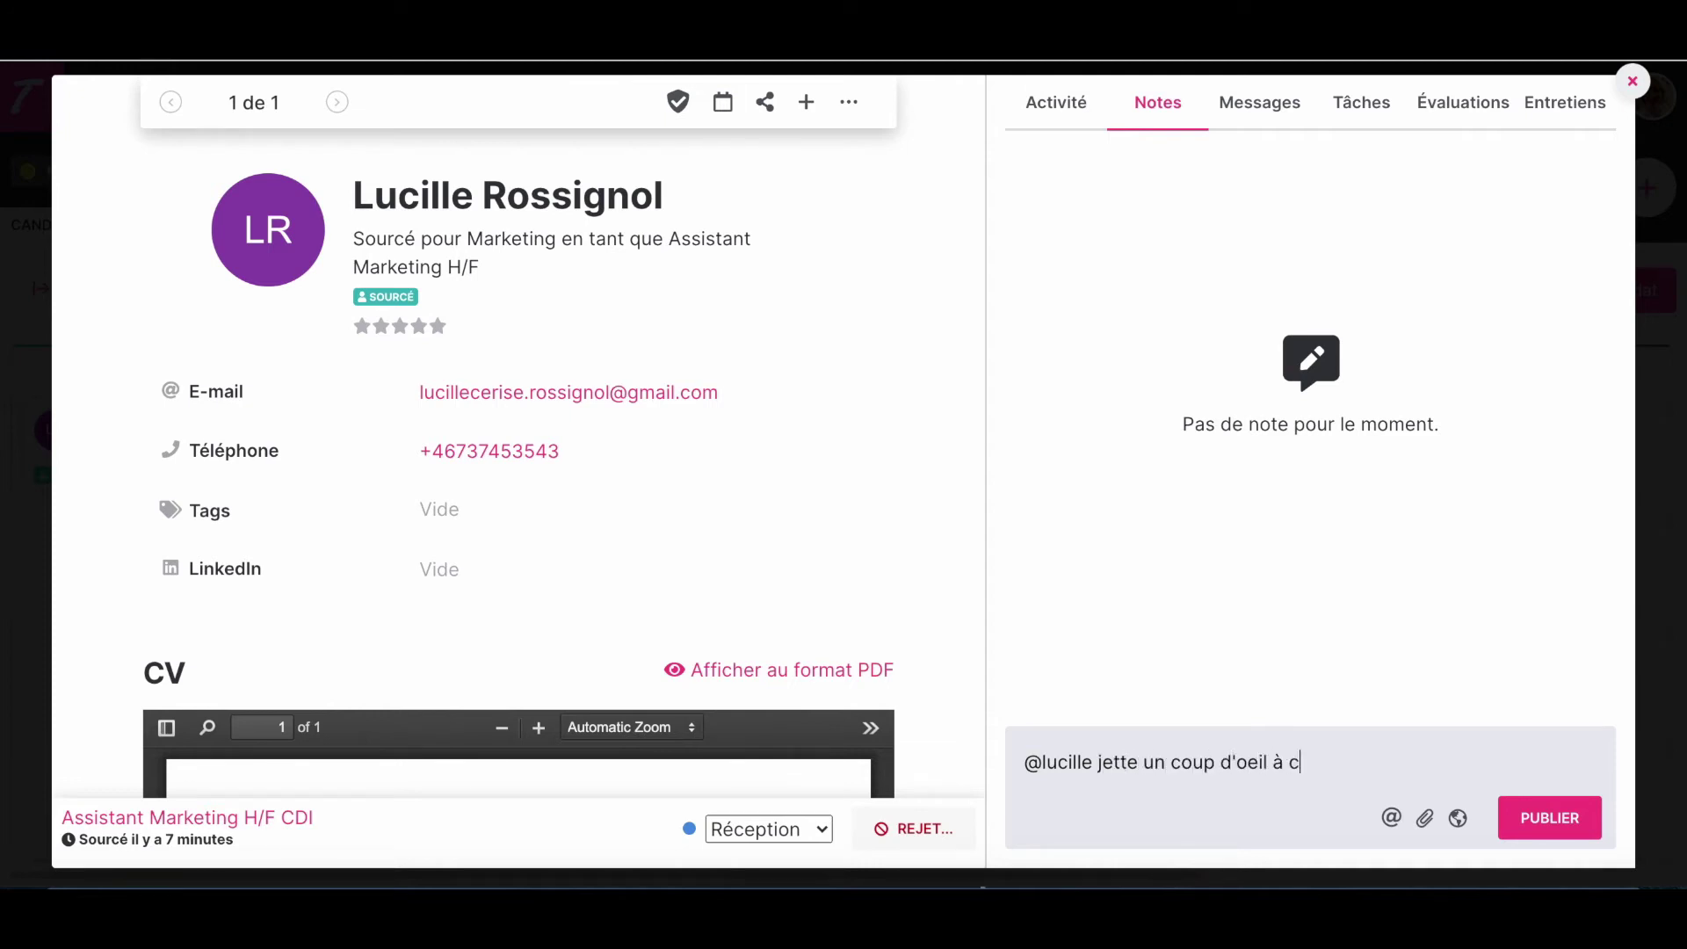
{"action": "left_click", "coordinate": [1425, 819]}
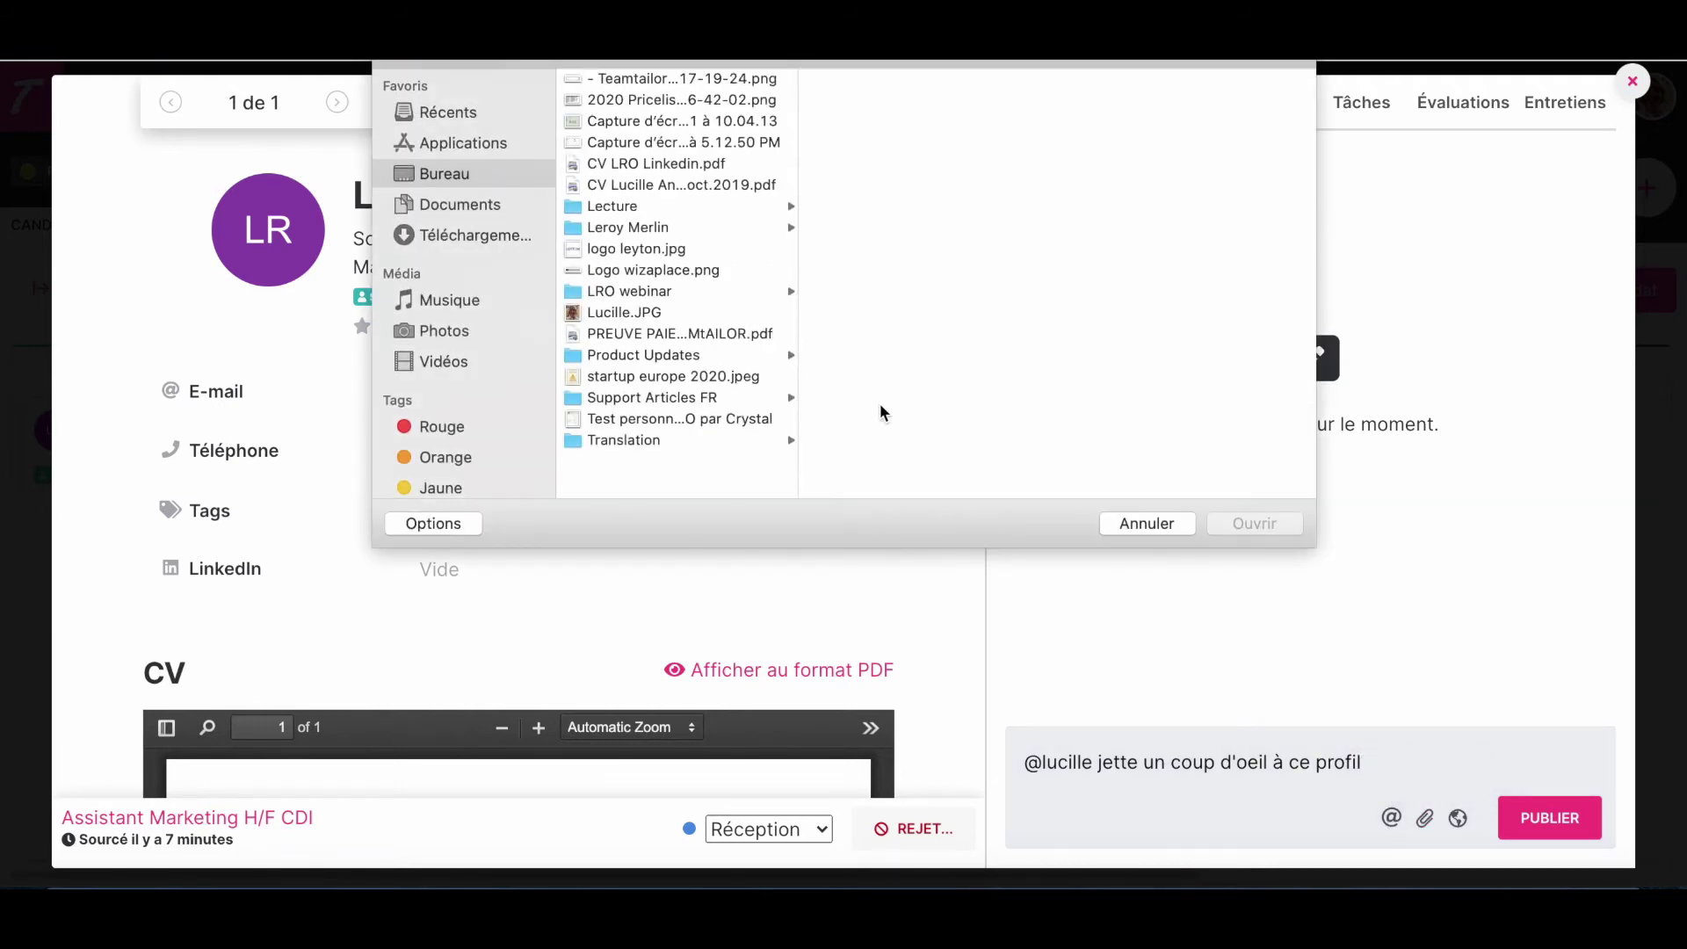
{"action": "left_click", "coordinate": [1145, 524]}
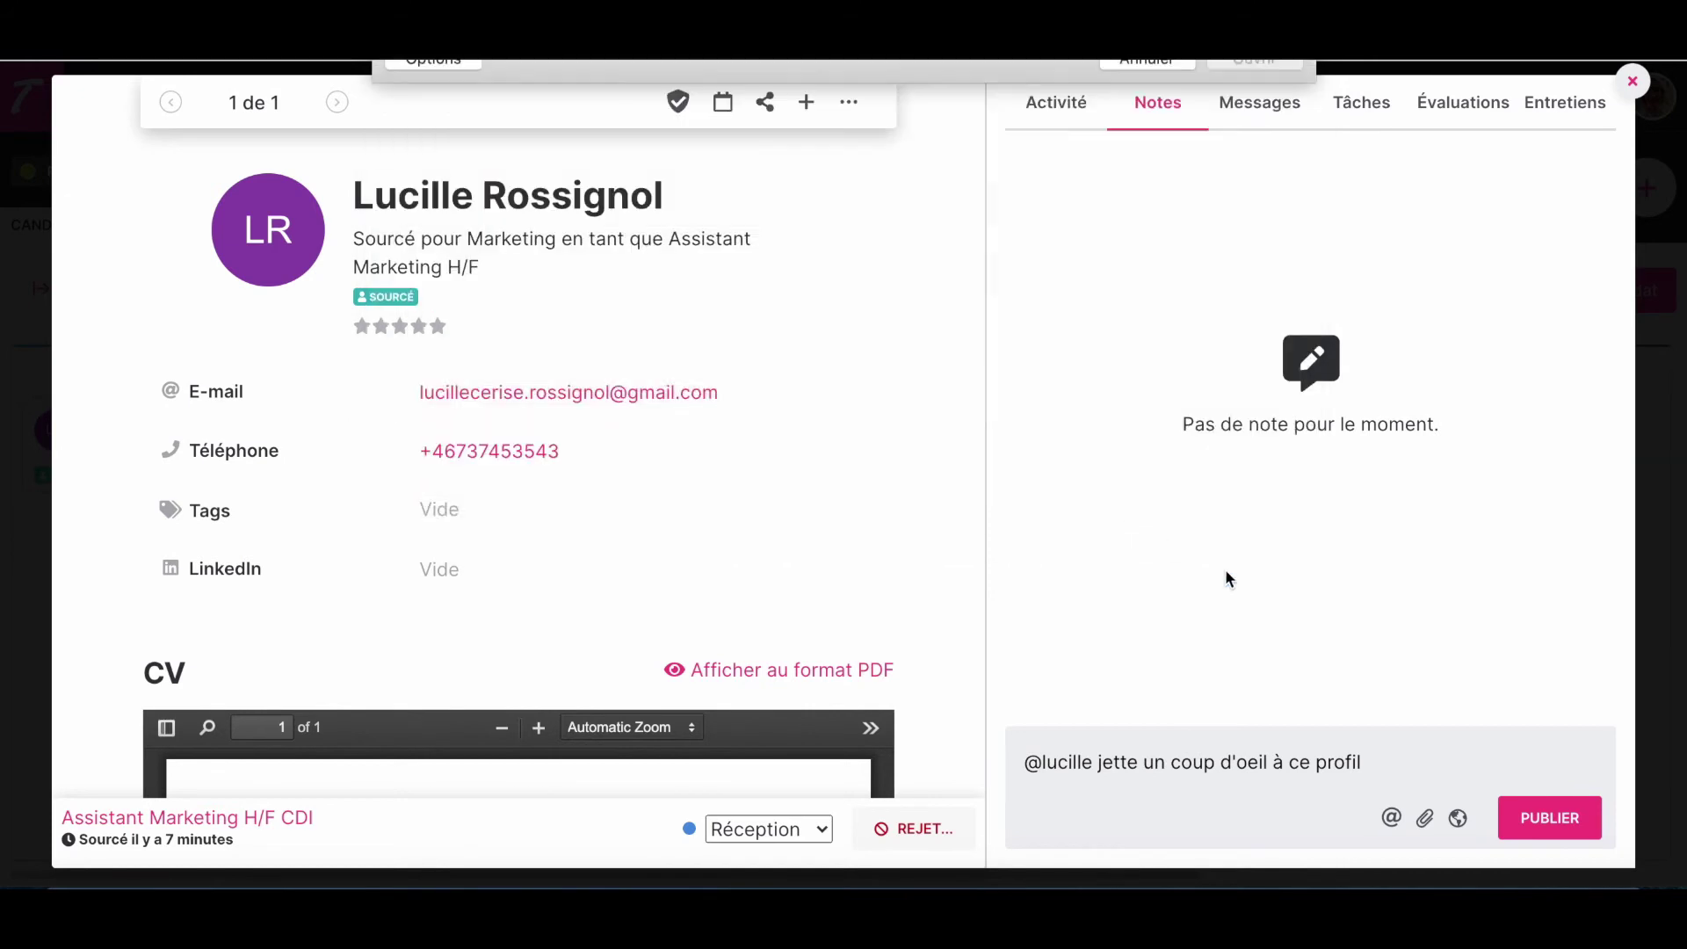
Check who can see the note, publish it for everyone with access to the candidate, and add a heart-eyes reaction
{"action": "left_click", "coordinate": [1459, 820]}
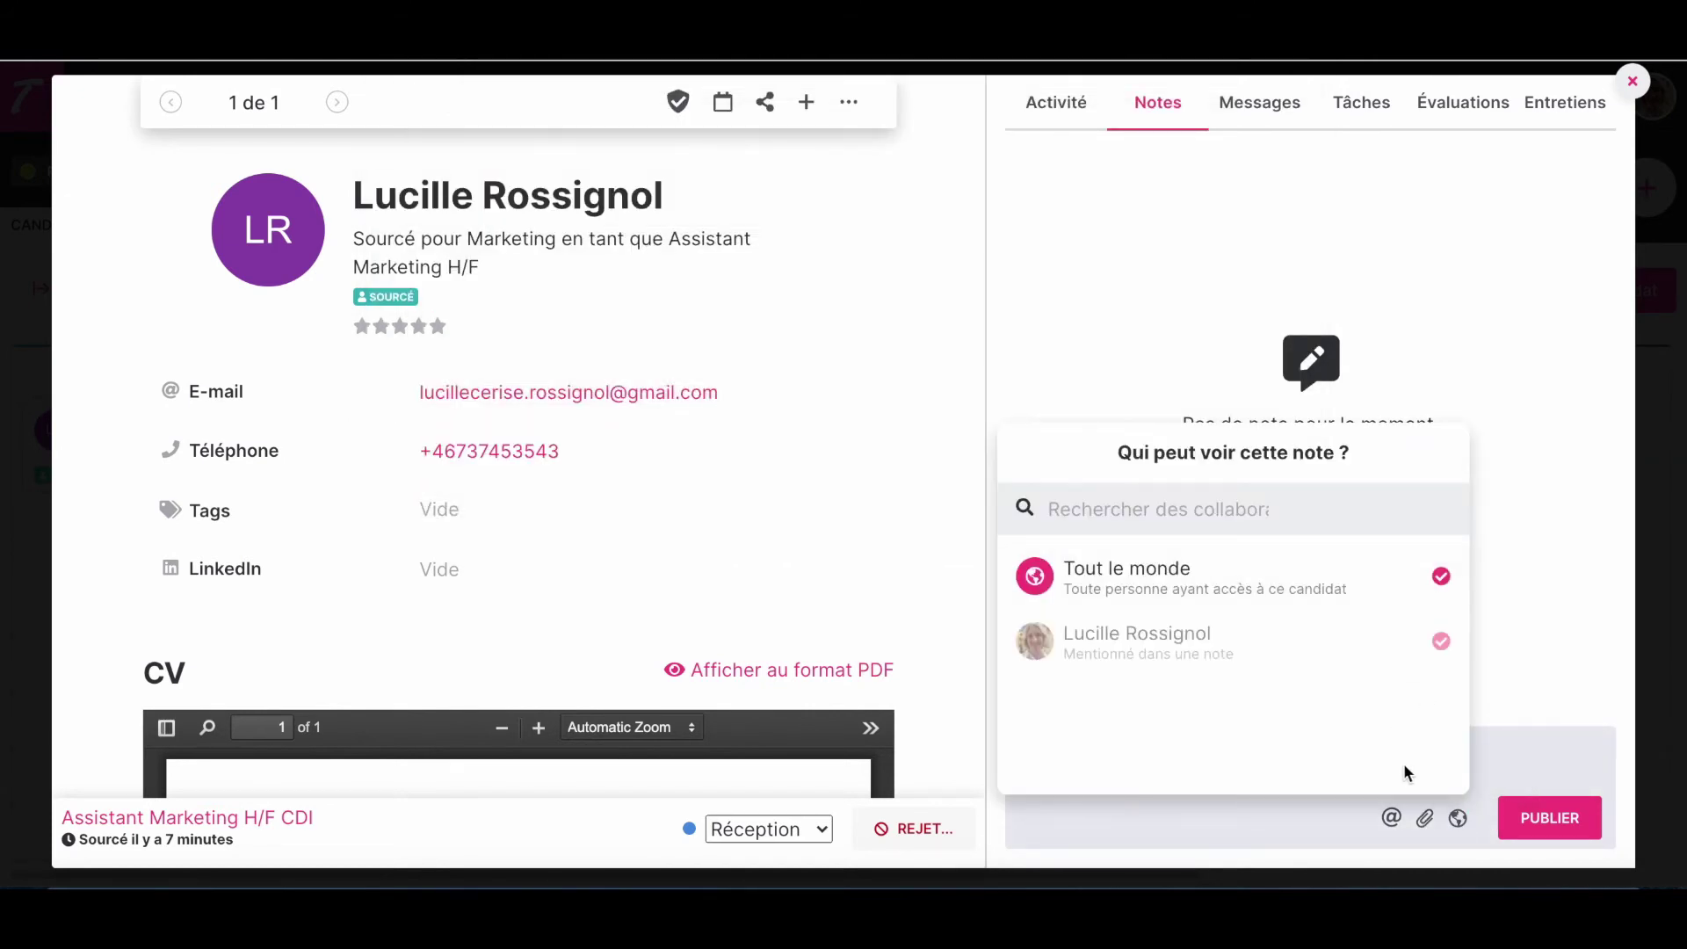
{"action": "left_click", "coordinate": [1528, 758]}
{"action": "left_click", "coordinate": [1563, 831]}
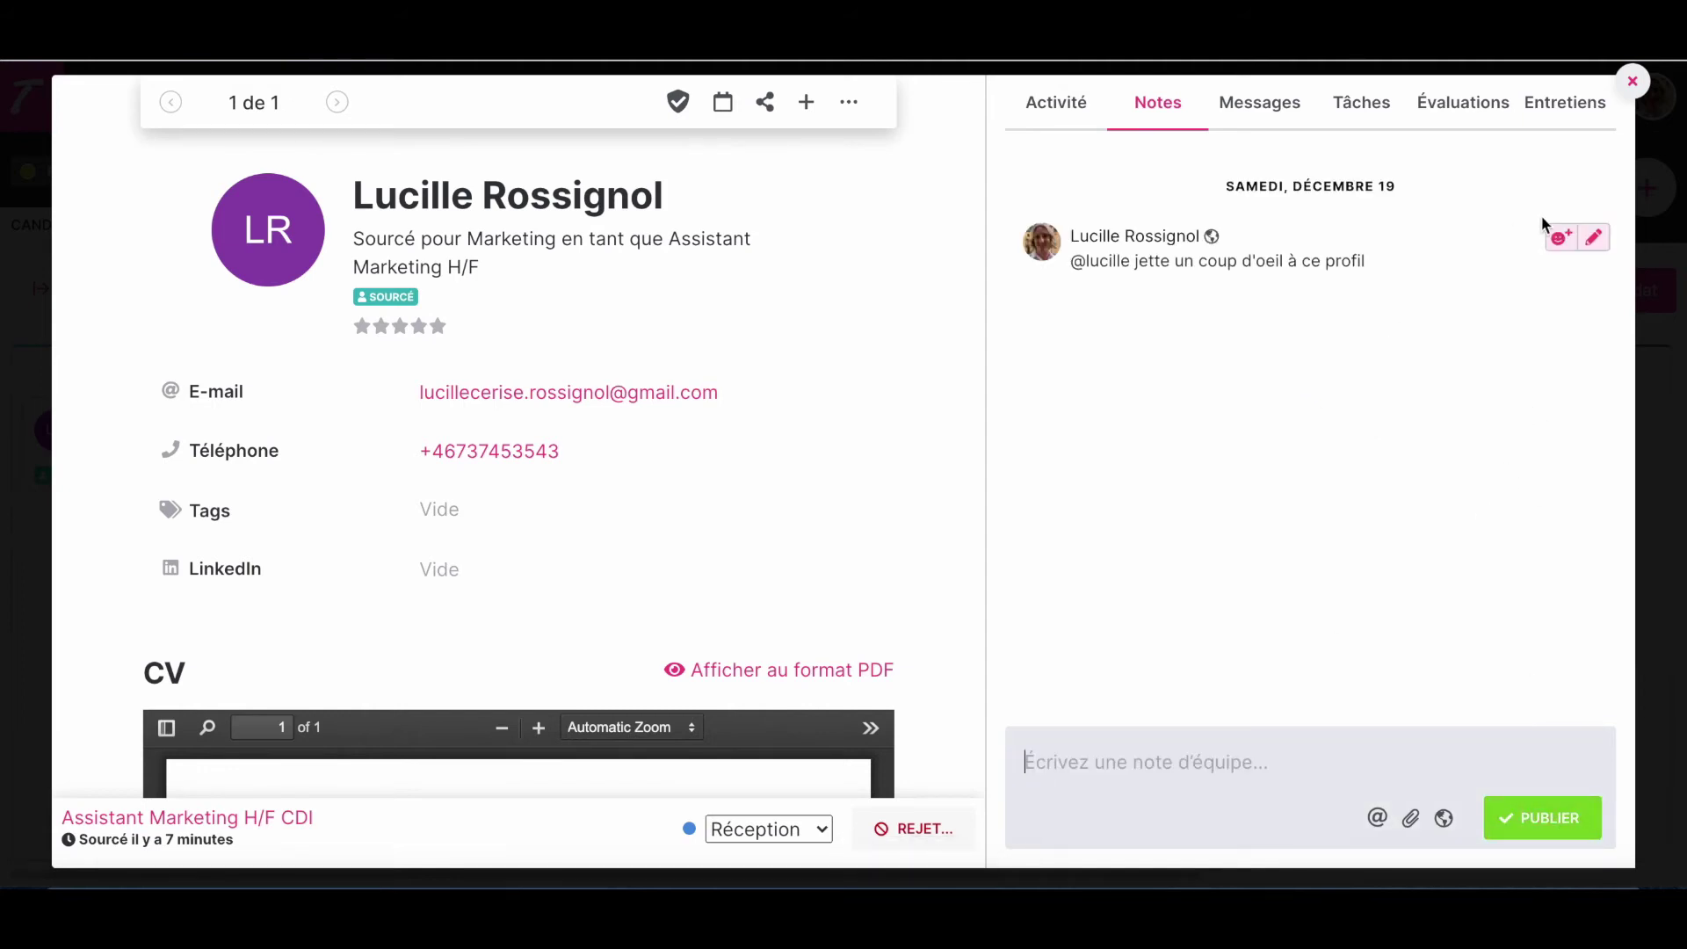
{"action": "left_click", "coordinate": [1561, 239]}
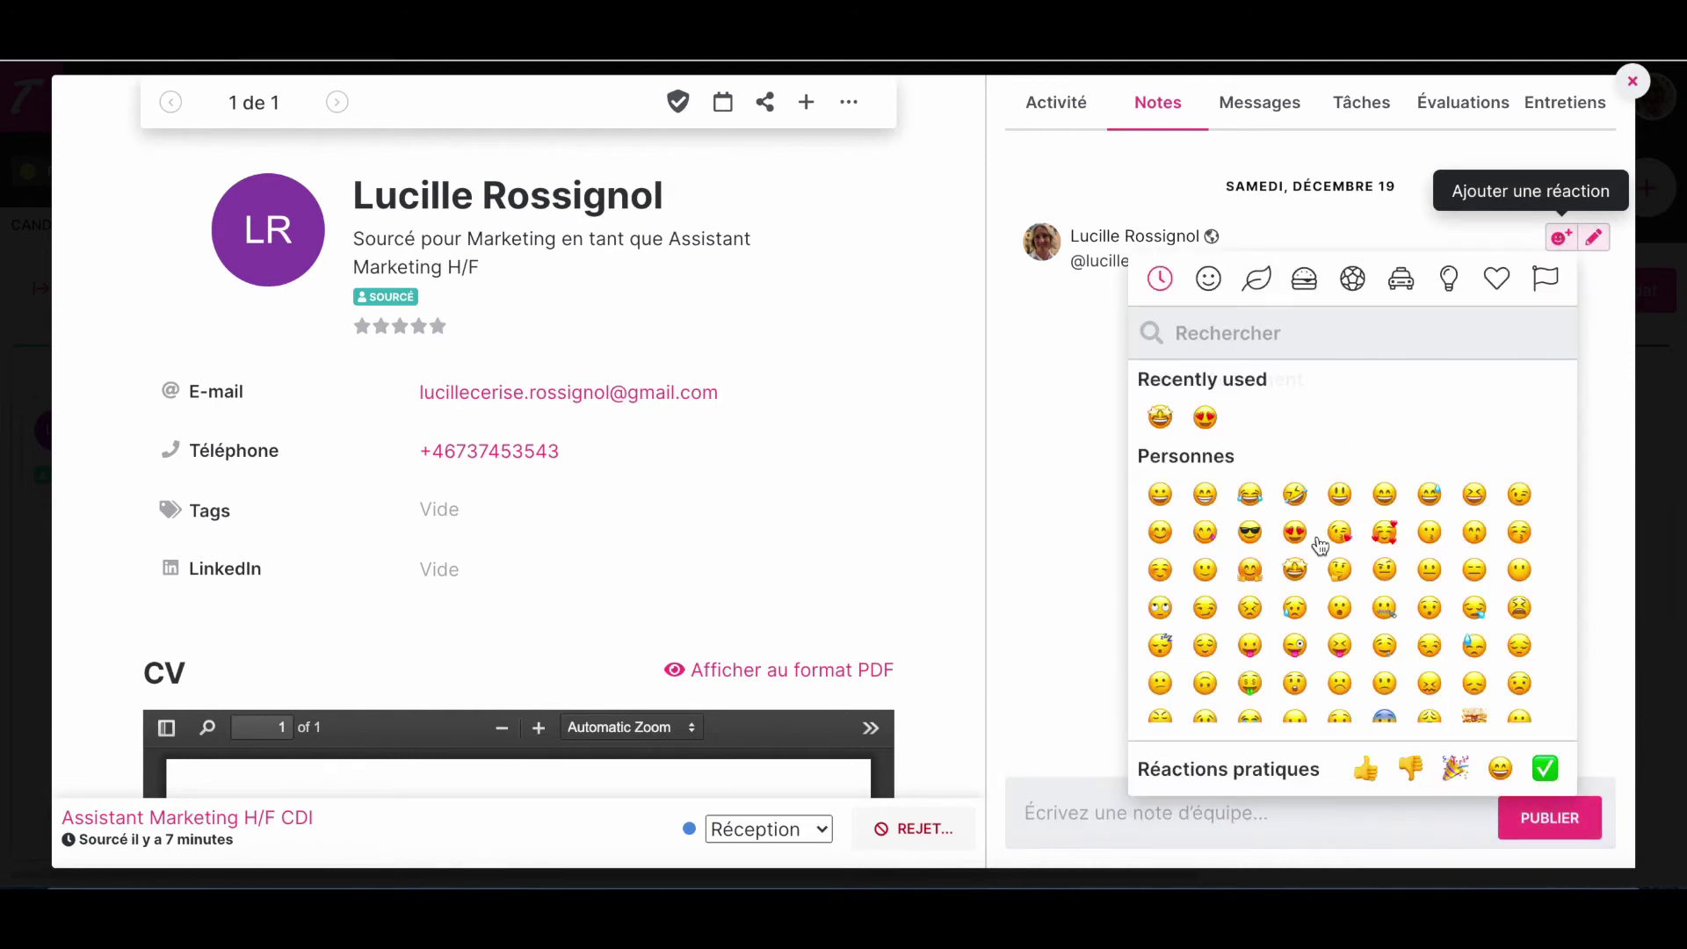
{"action": "left_click", "coordinate": [1295, 530]}
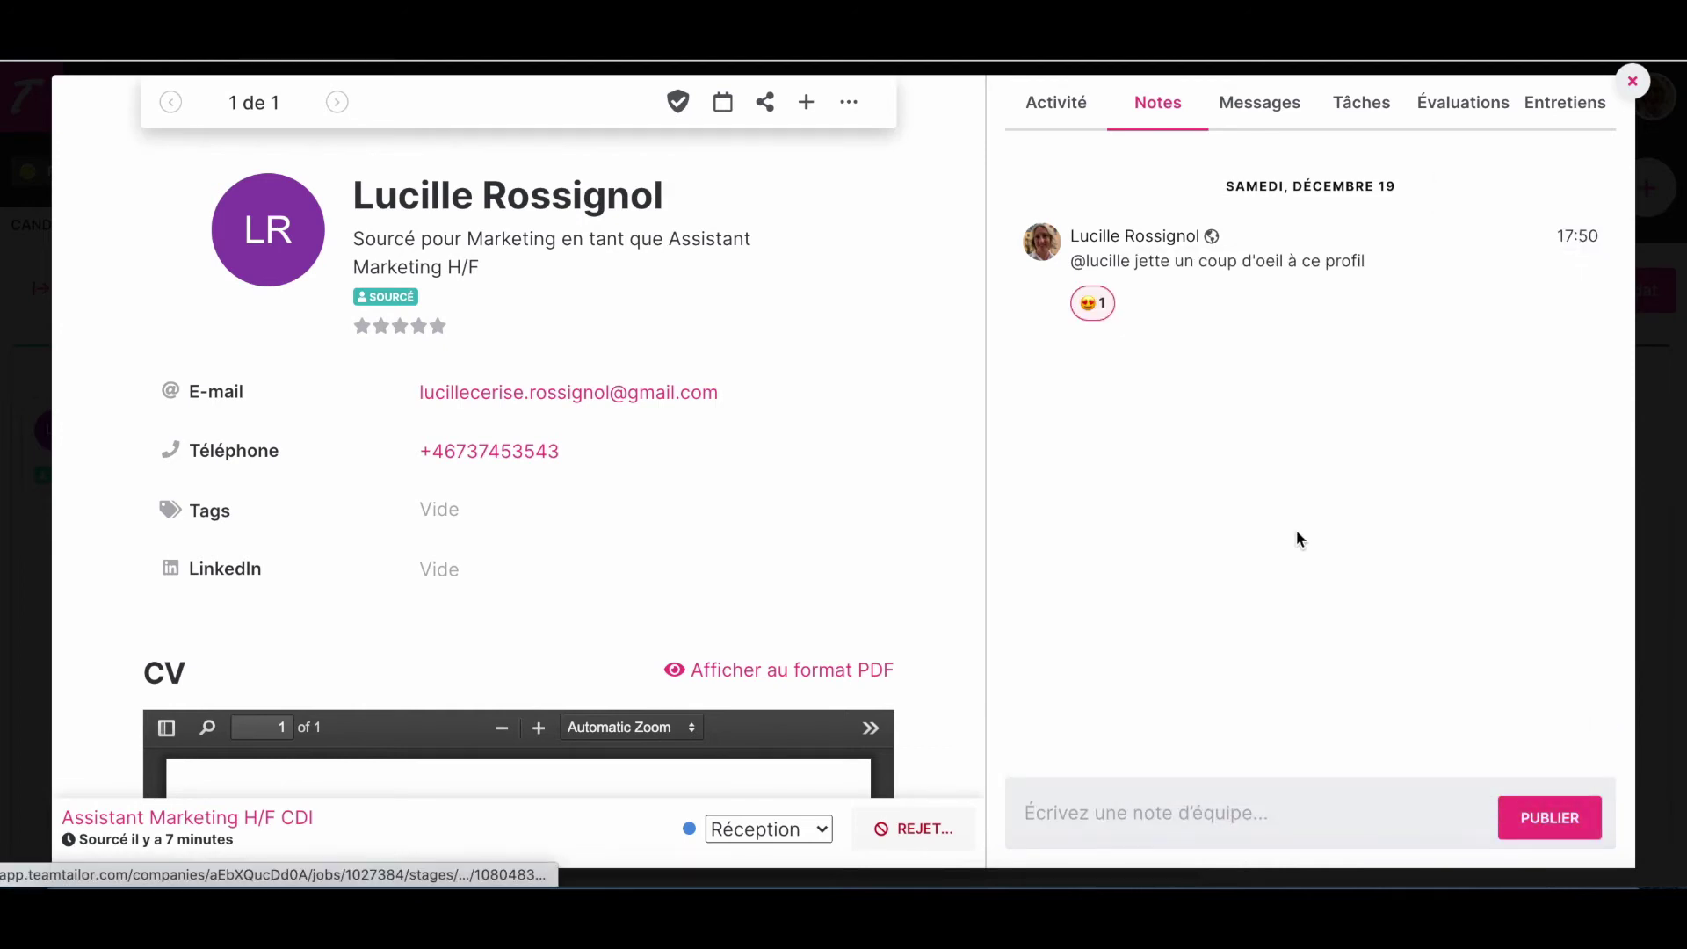
Examine the candidate message composer's scheduled sending options, message templates and list of insertable questions
{"action": "left_click", "coordinate": [1270, 107]}
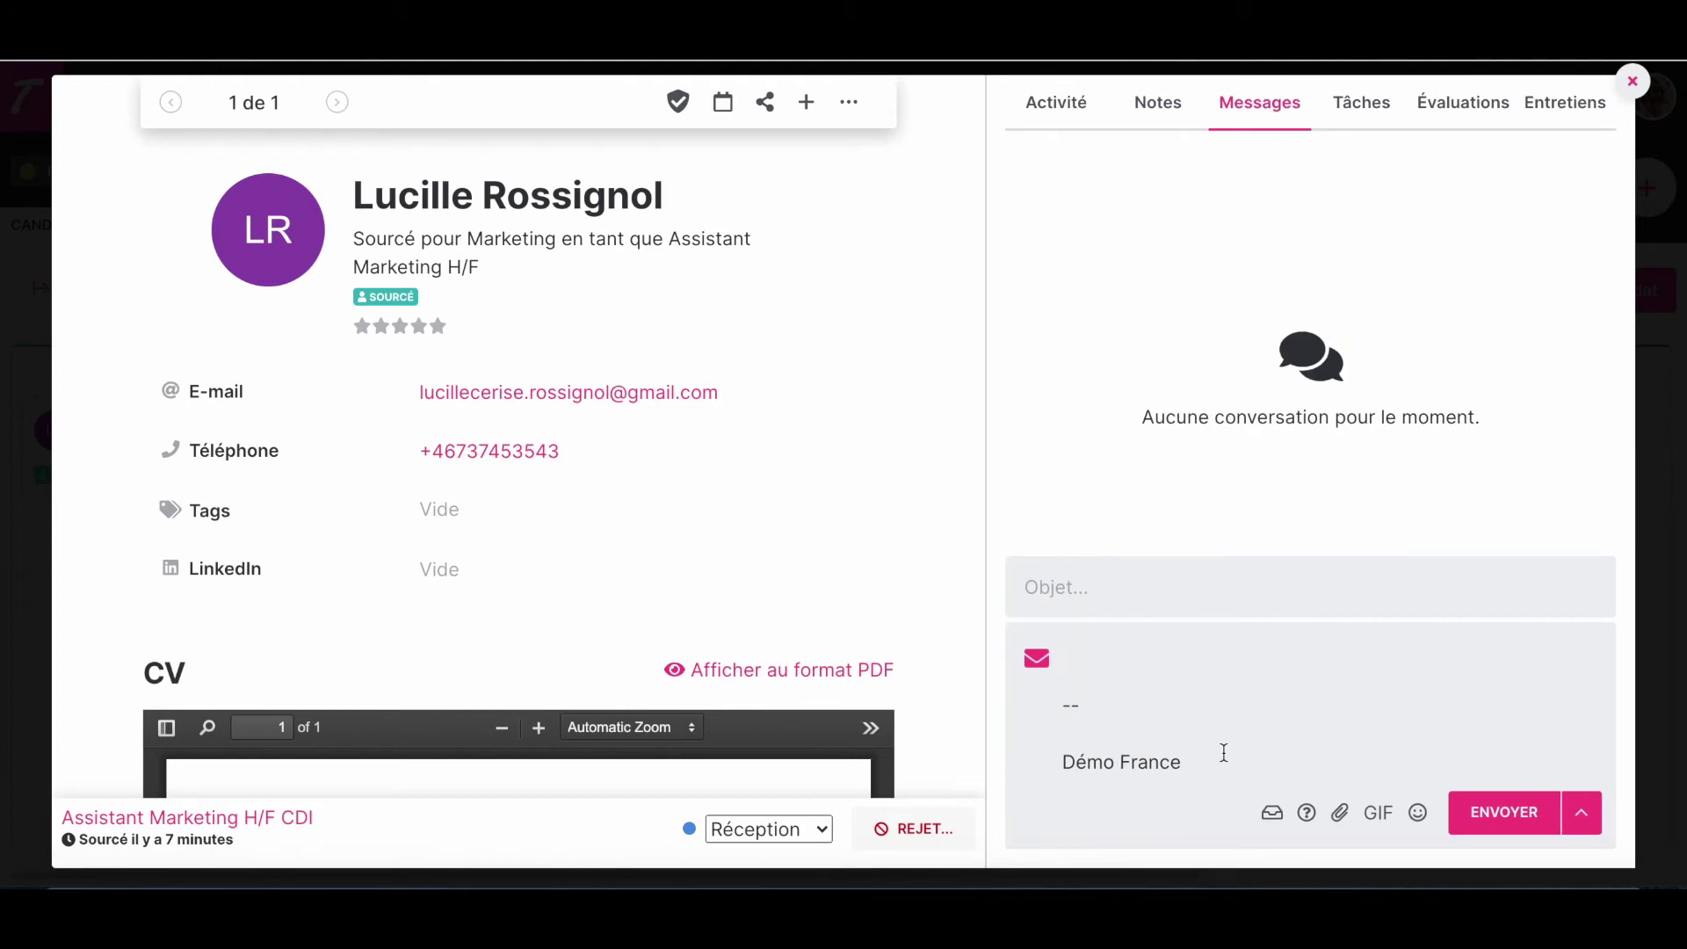
{"action": "left_click", "coordinate": [1582, 812]}
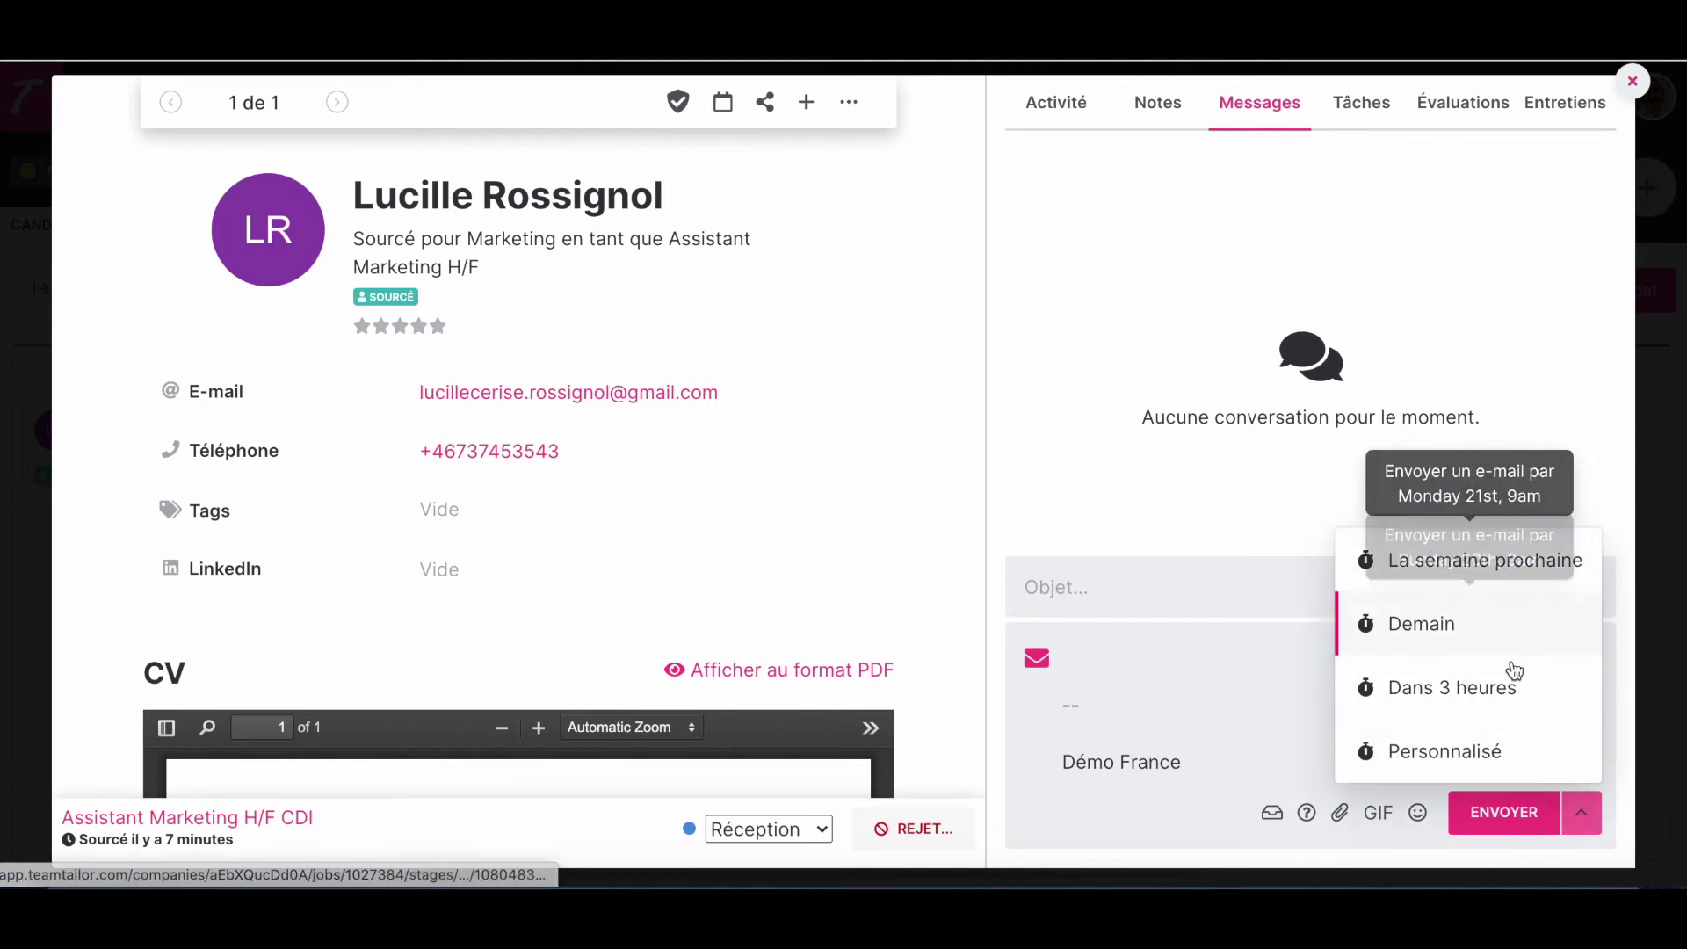
{"action": "left_click", "coordinate": [1224, 836]}
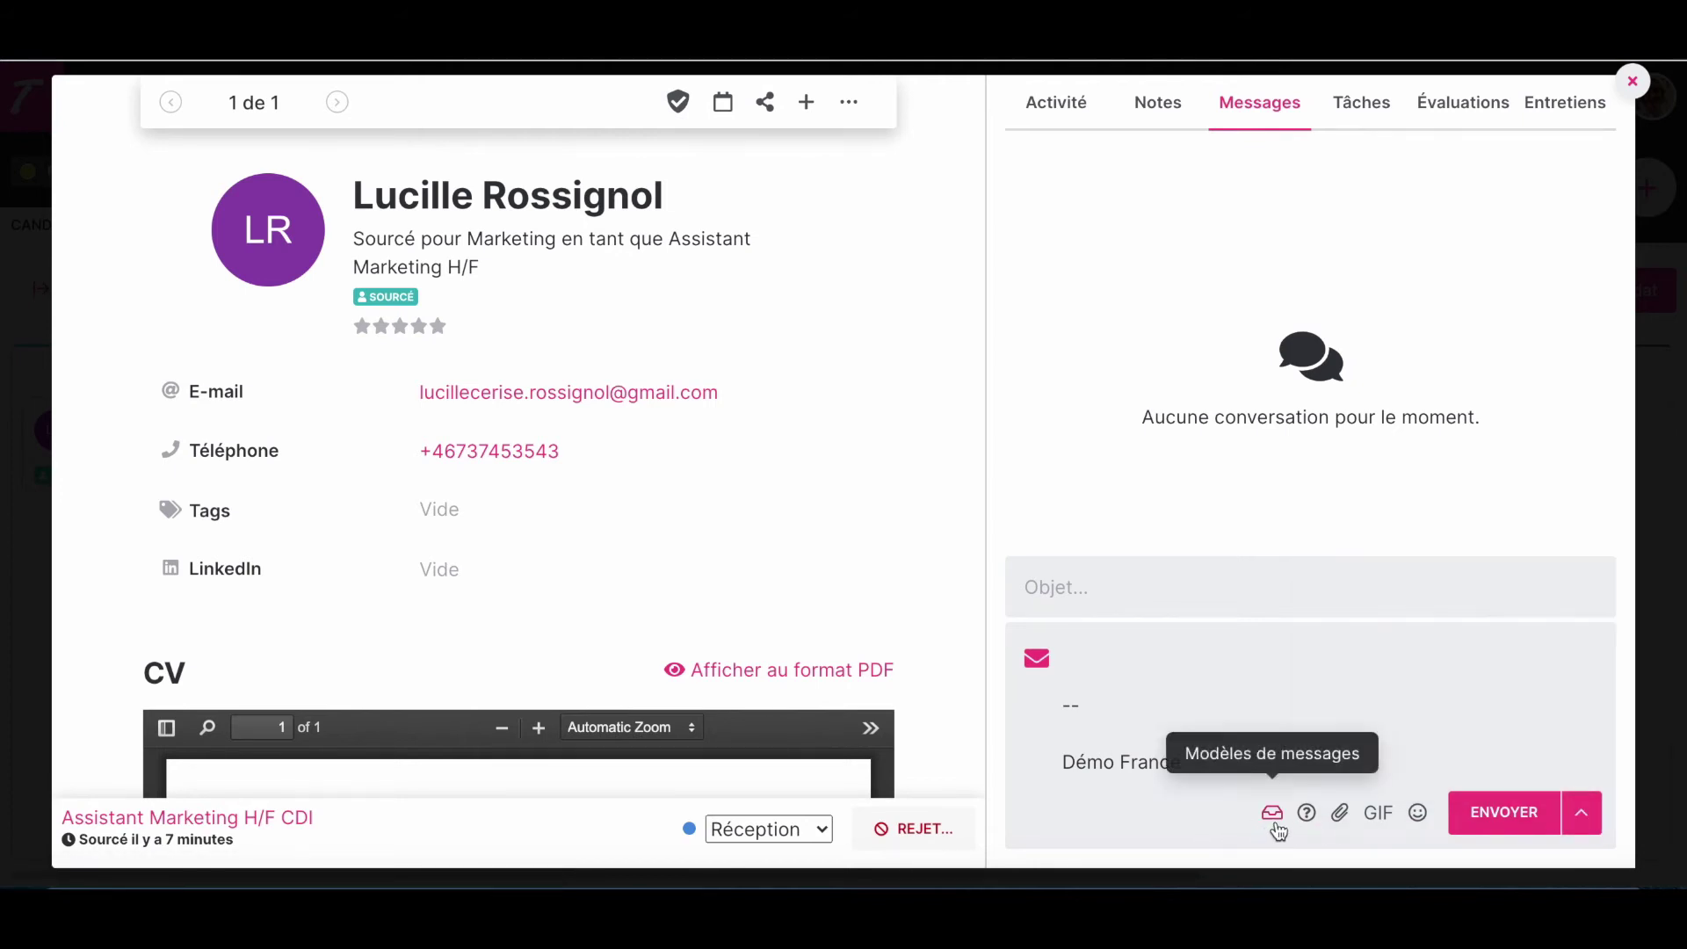
{"action": "left_click", "coordinate": [1274, 817]}
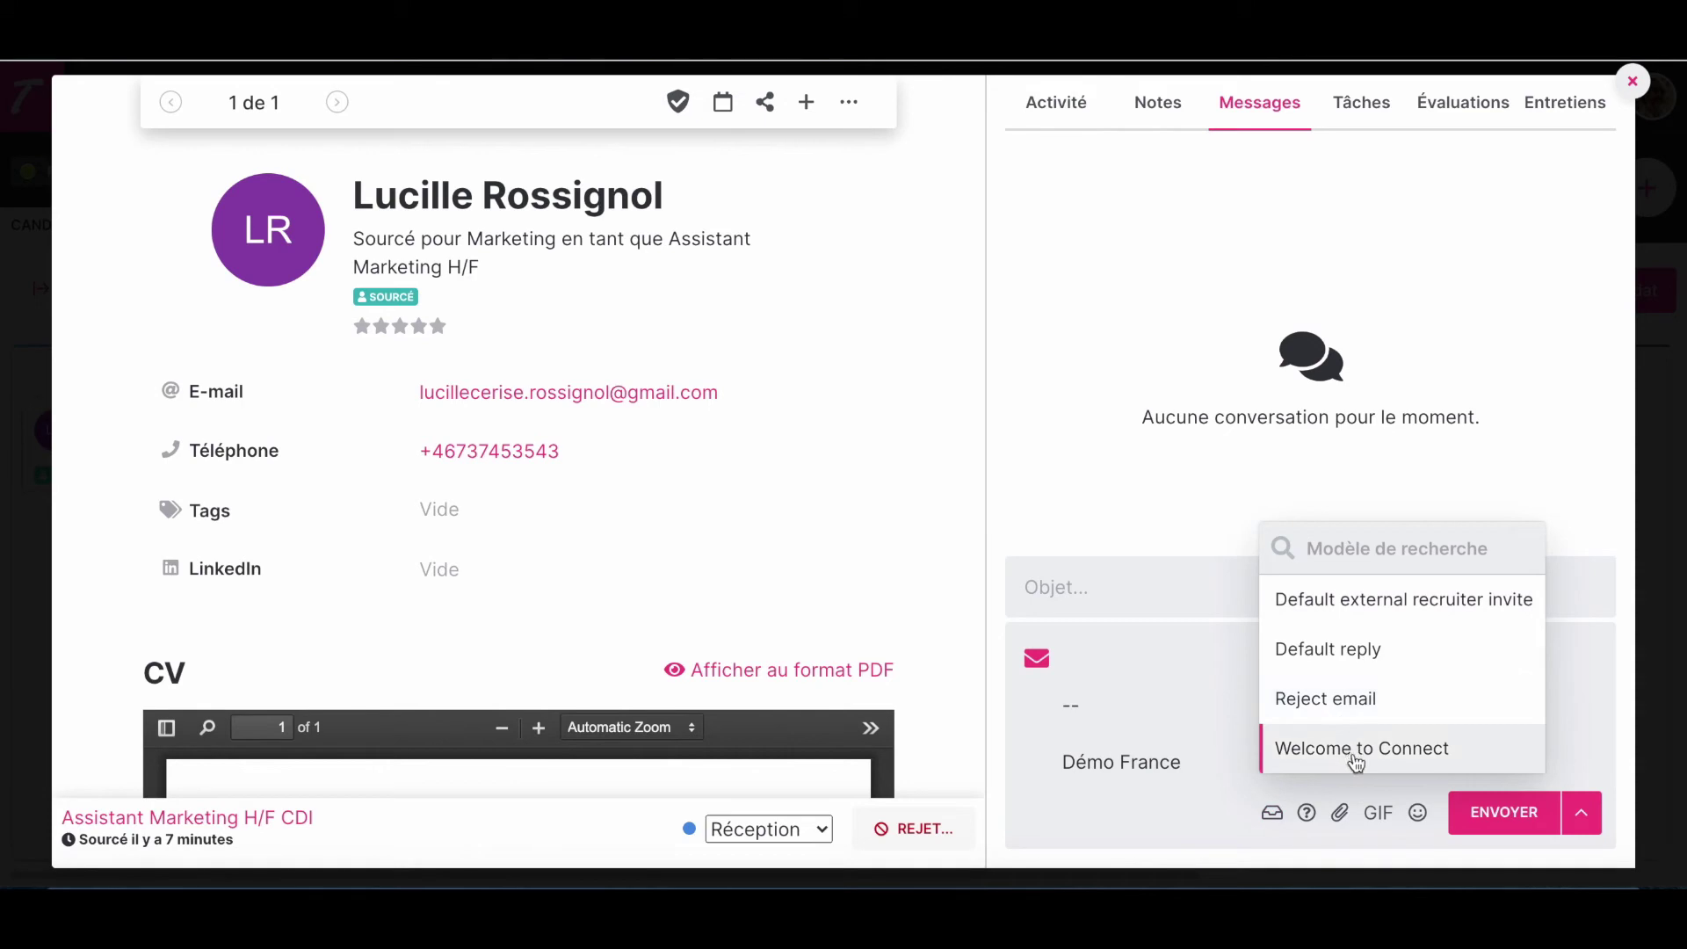
{"action": "left_click", "coordinate": [1582, 729]}
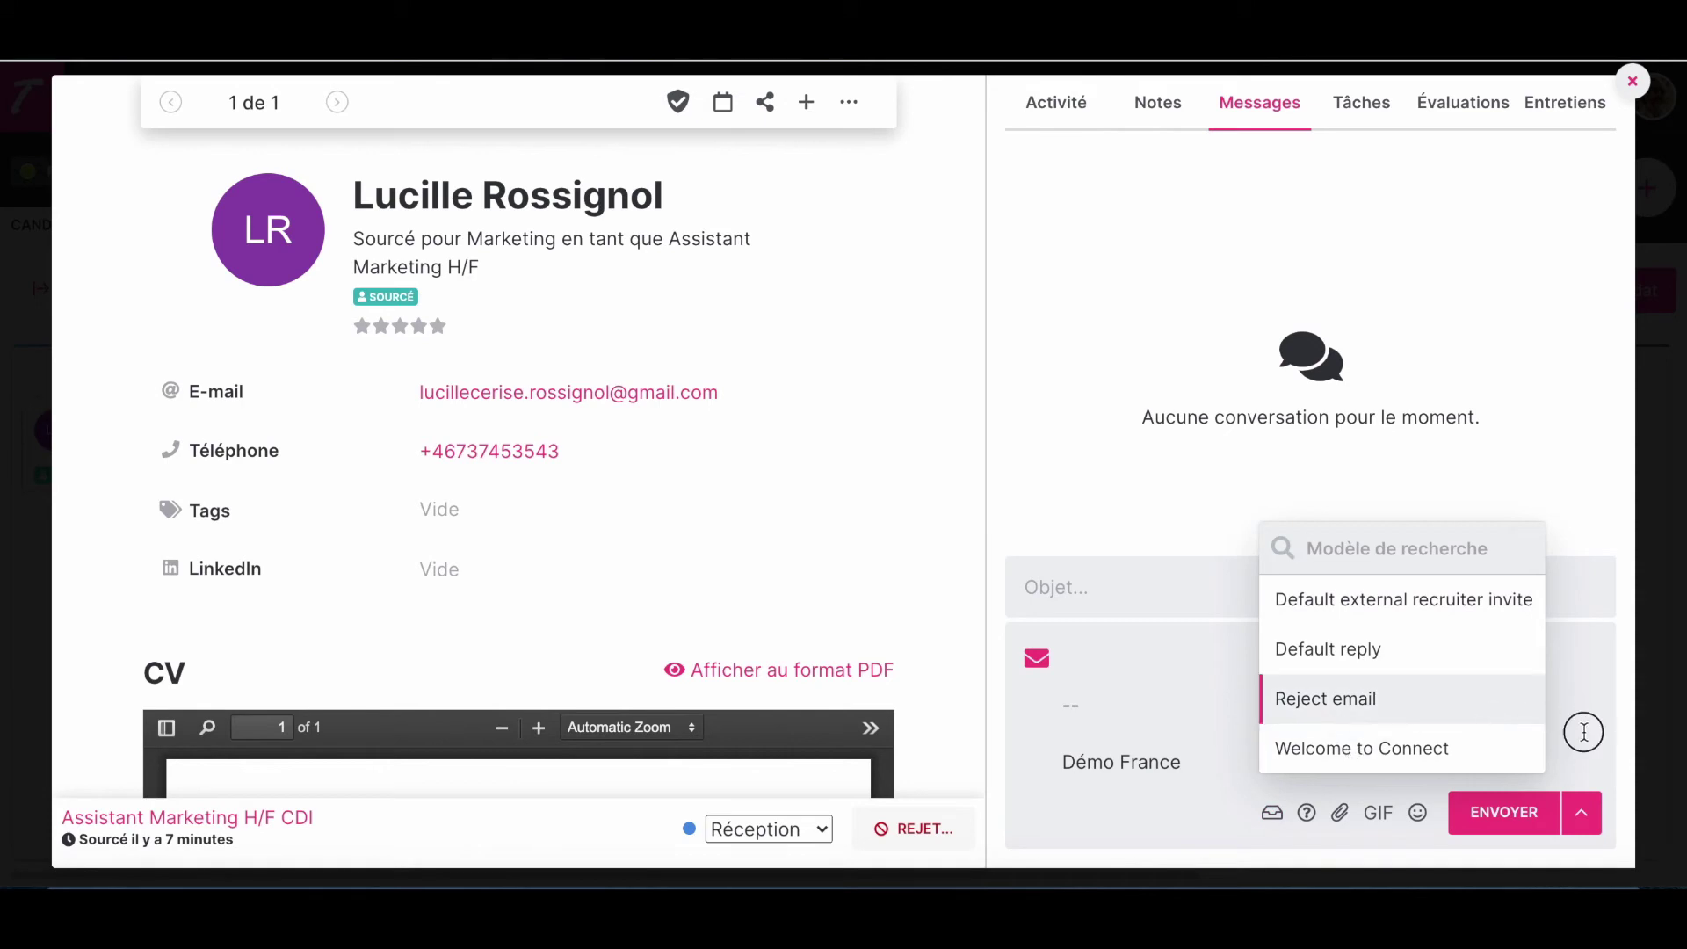
{"action": "left_click", "coordinate": [1307, 813]}
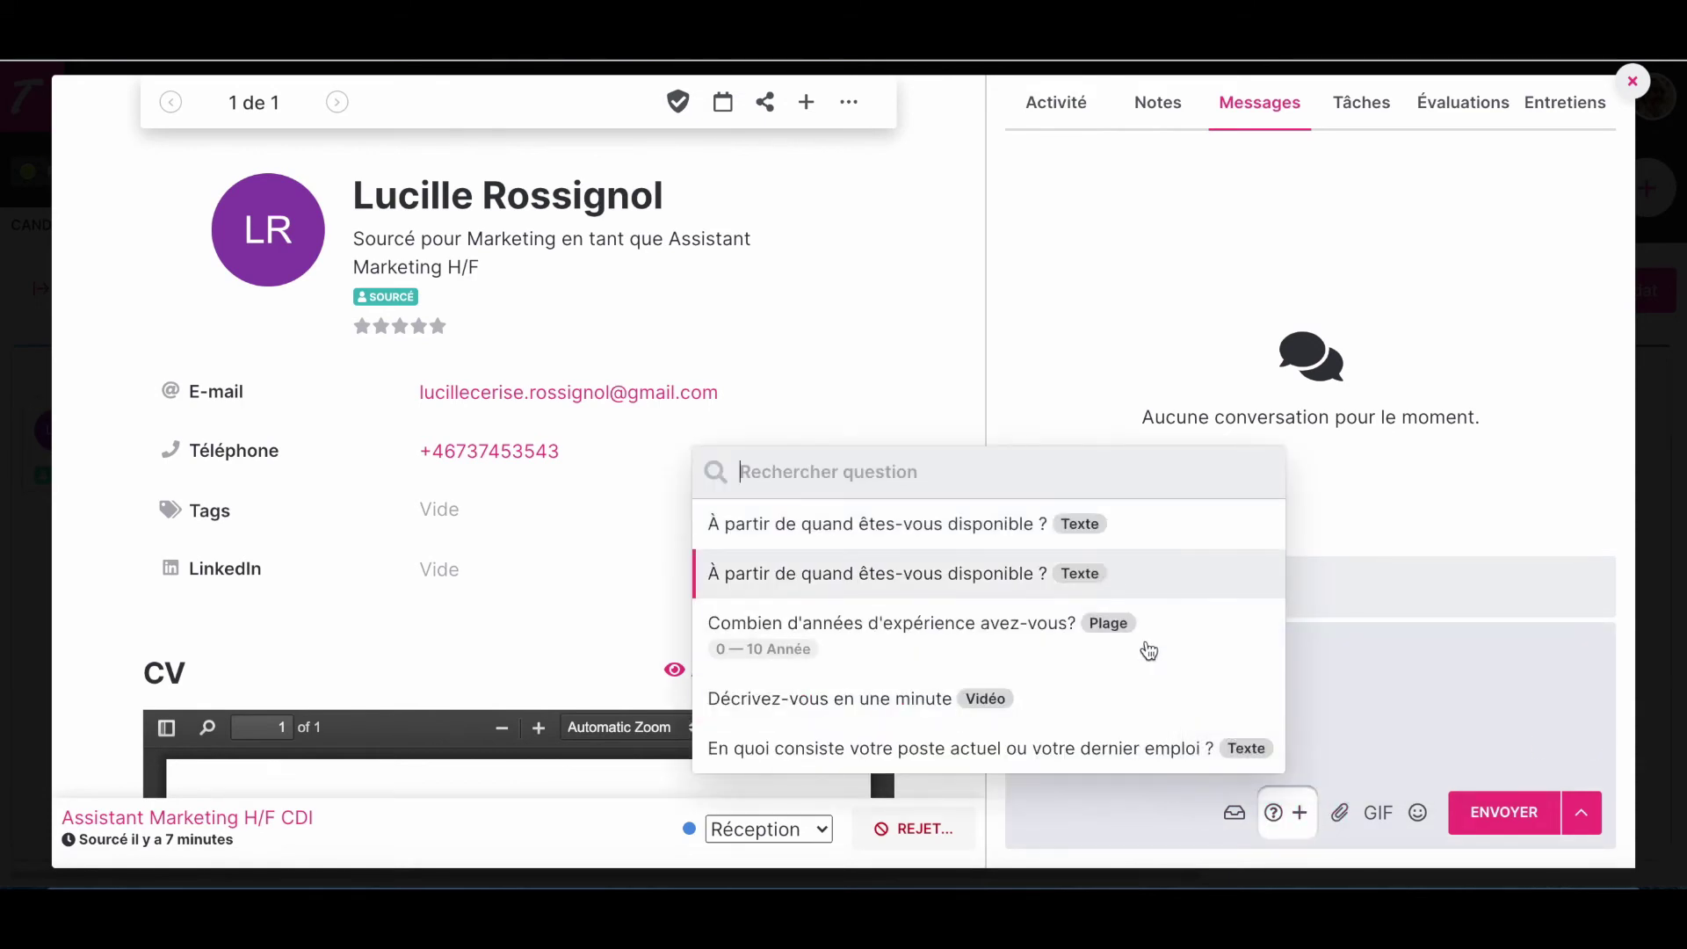
{"action": "left_click", "coordinate": [1354, 738]}
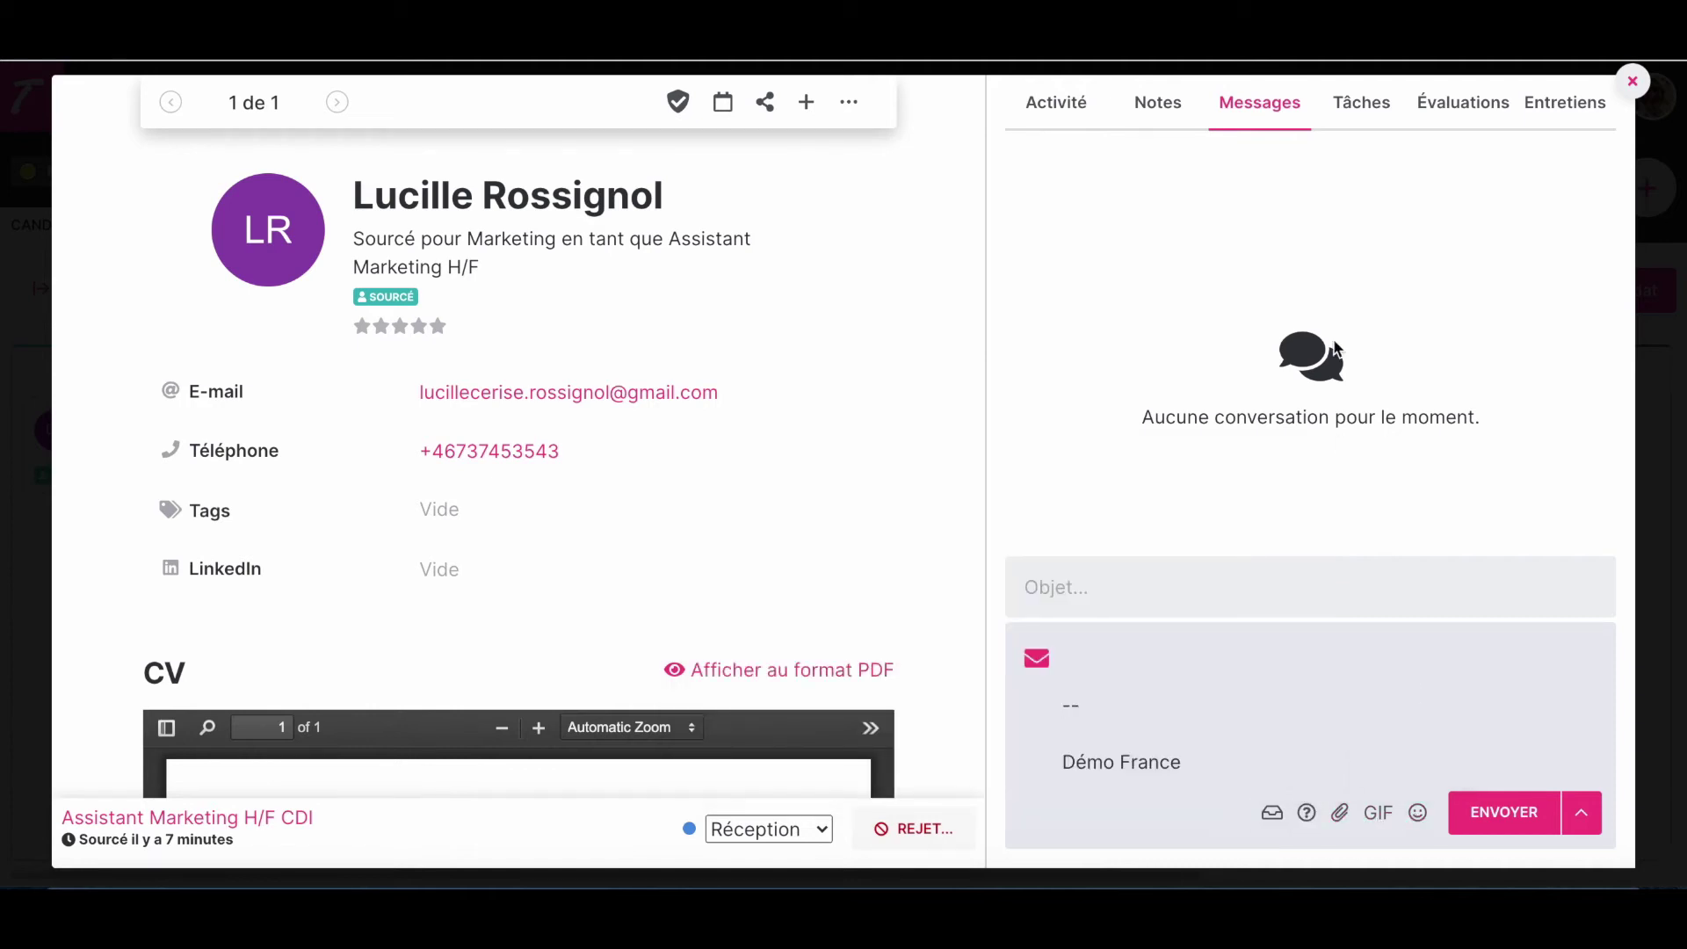
Publish the task "rappeler le candidat" for the candidate, assigned to a colleague and due Friday 25 December 2020
{"action": "left_click", "coordinate": [1361, 103]}
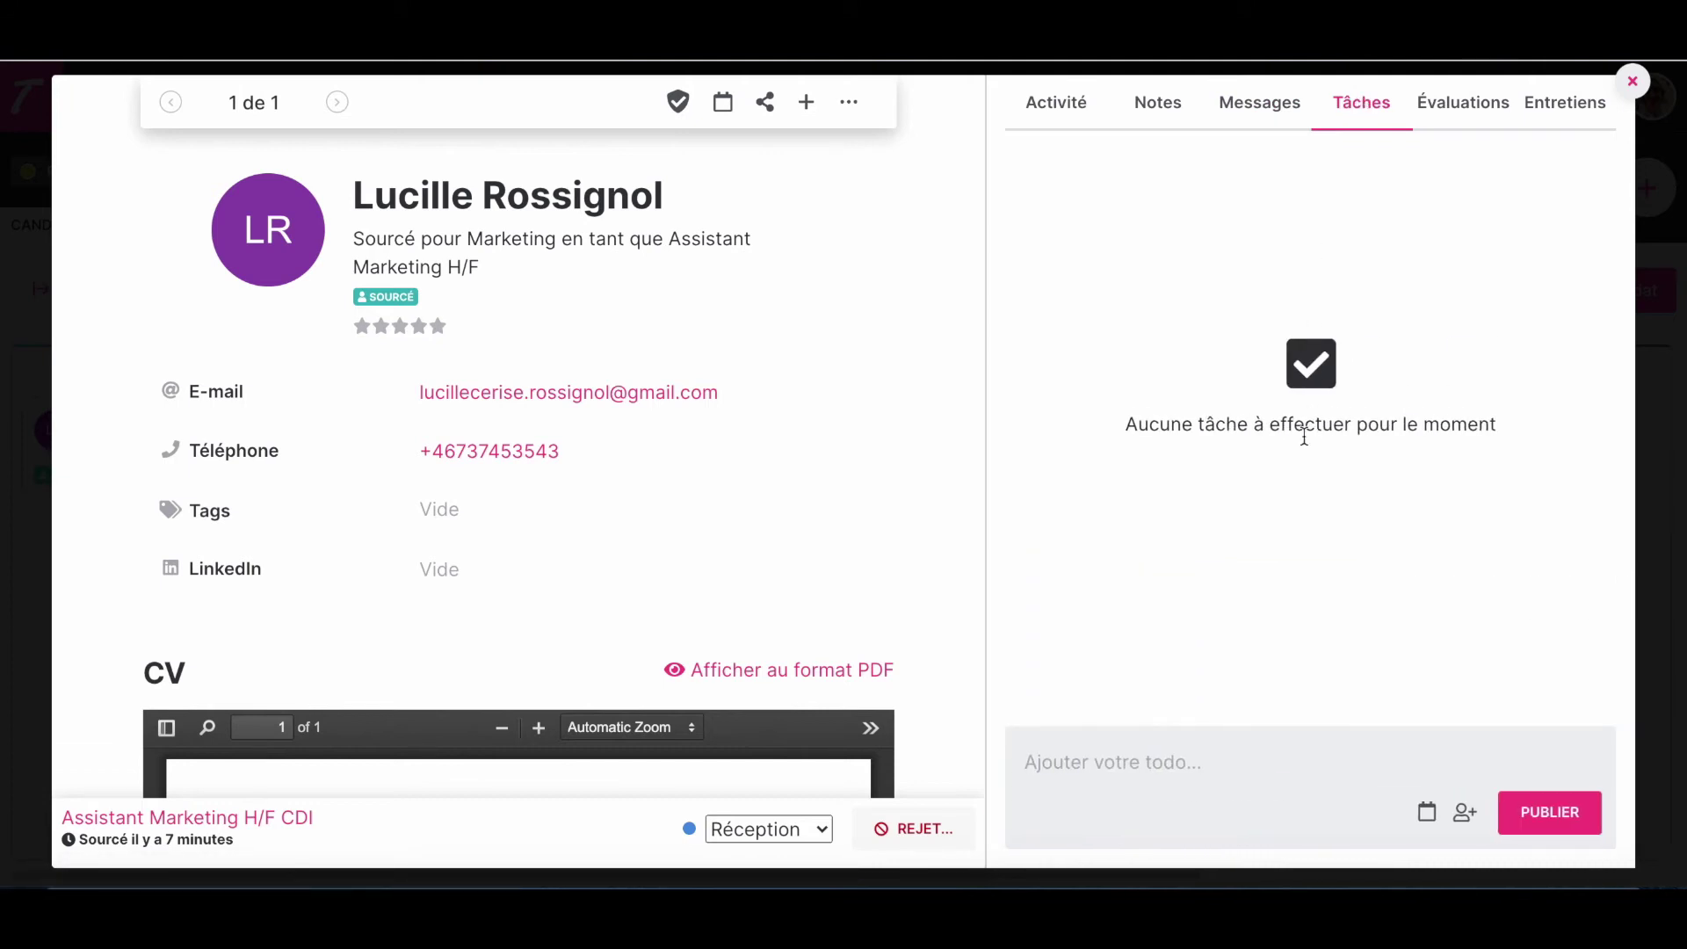
{"action": "left_click", "coordinate": [1465, 812]}
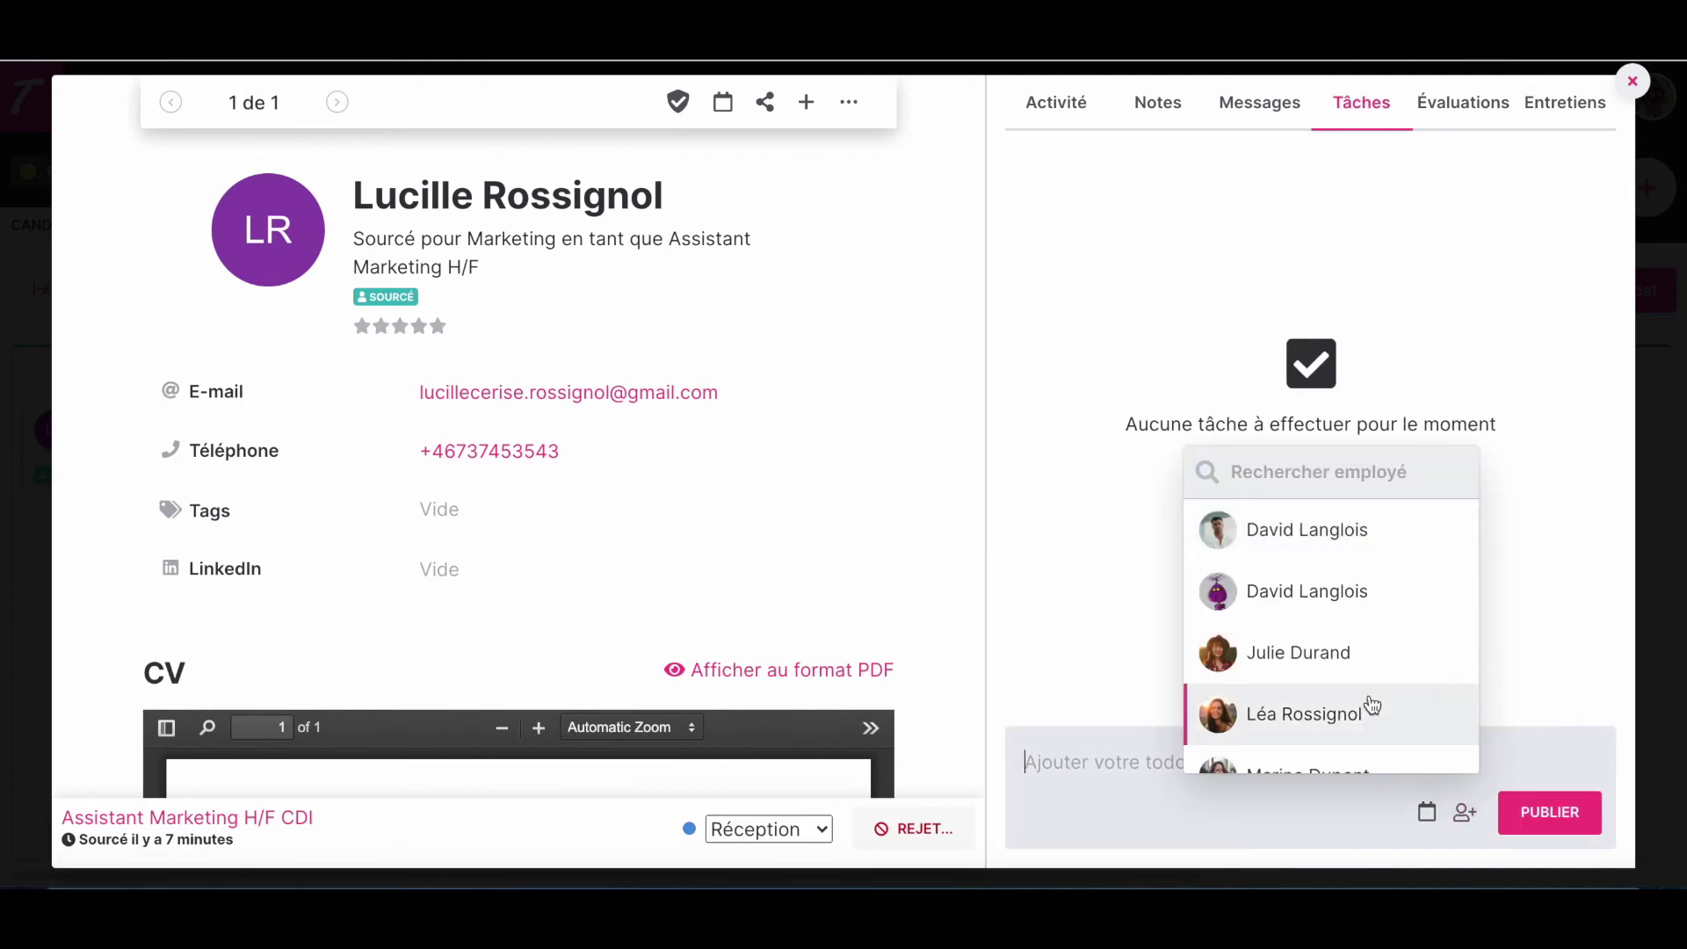
{"action": "left_click", "coordinate": [1347, 651]}
{"action": "left_click", "coordinate": [1427, 811]}
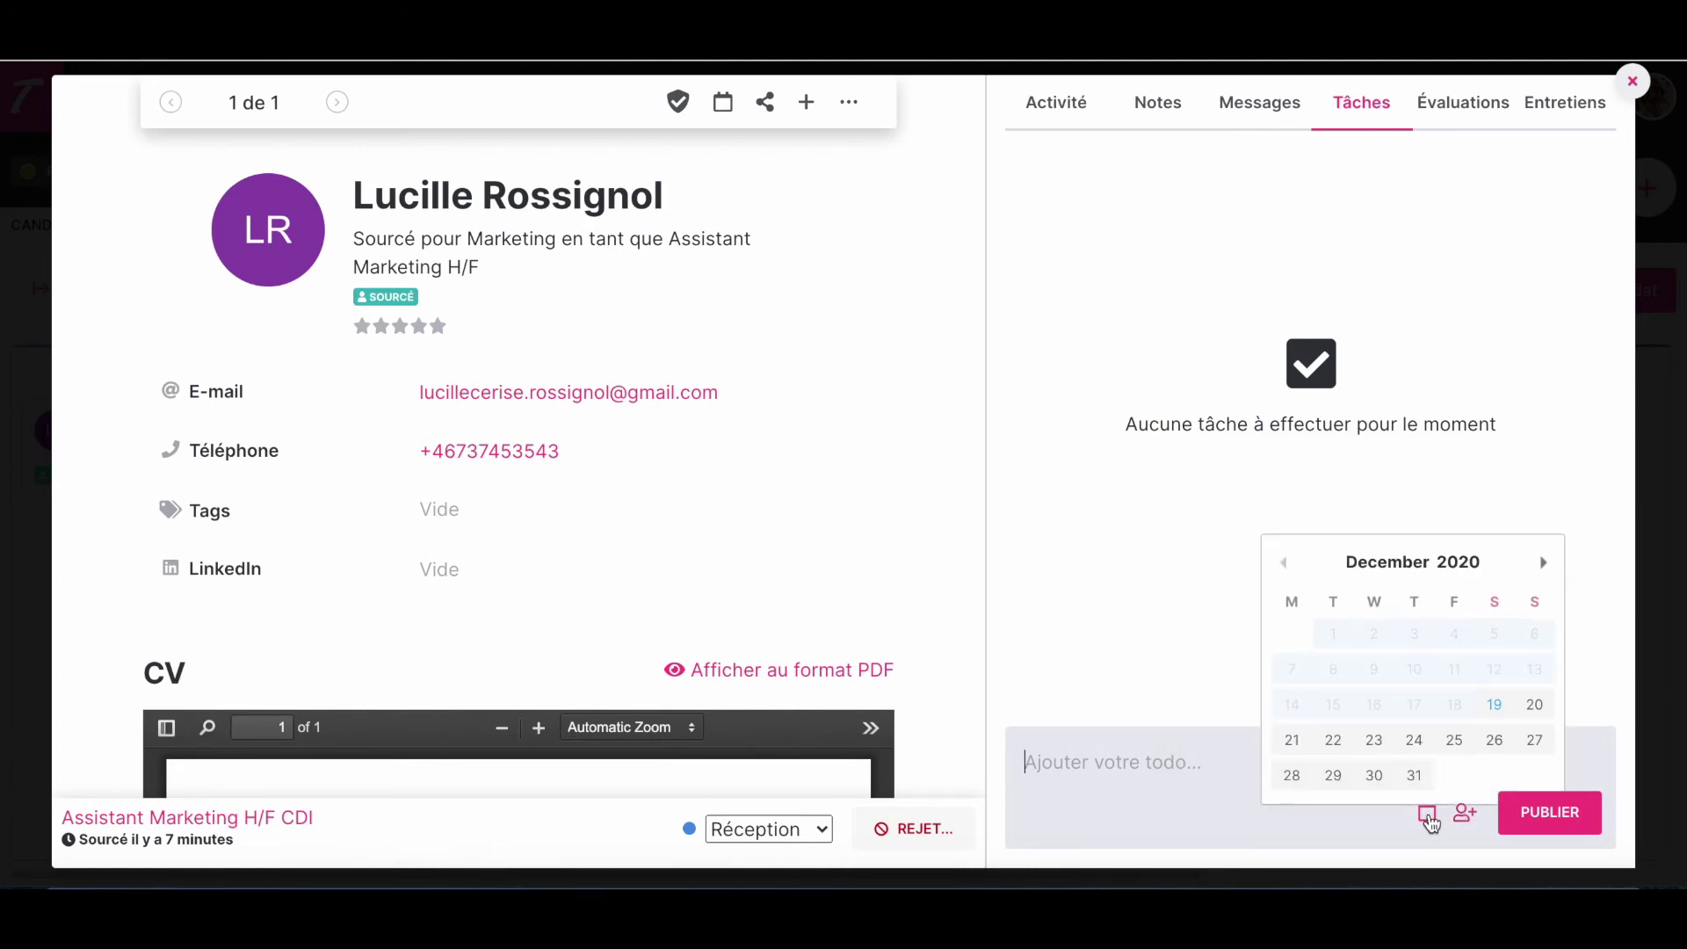
{"action": "left_click", "coordinate": [1494, 740]}
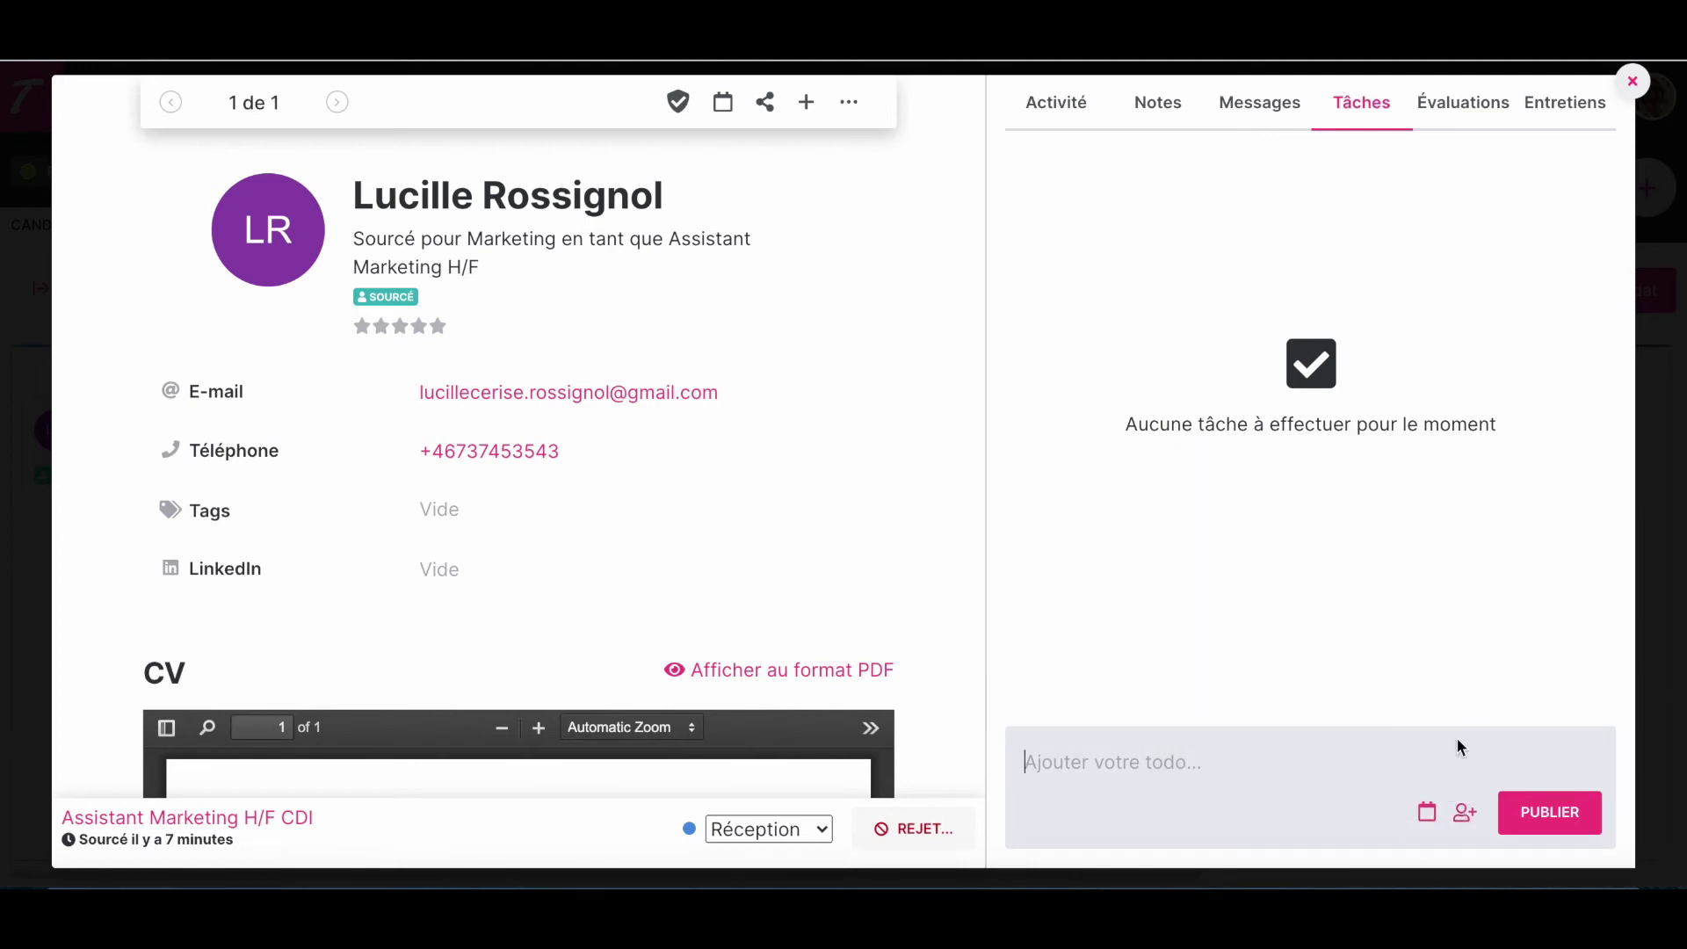
{"action": "left_click", "coordinate": [1334, 756]}
{"action": "type", "text": "rappeler le candidat"}
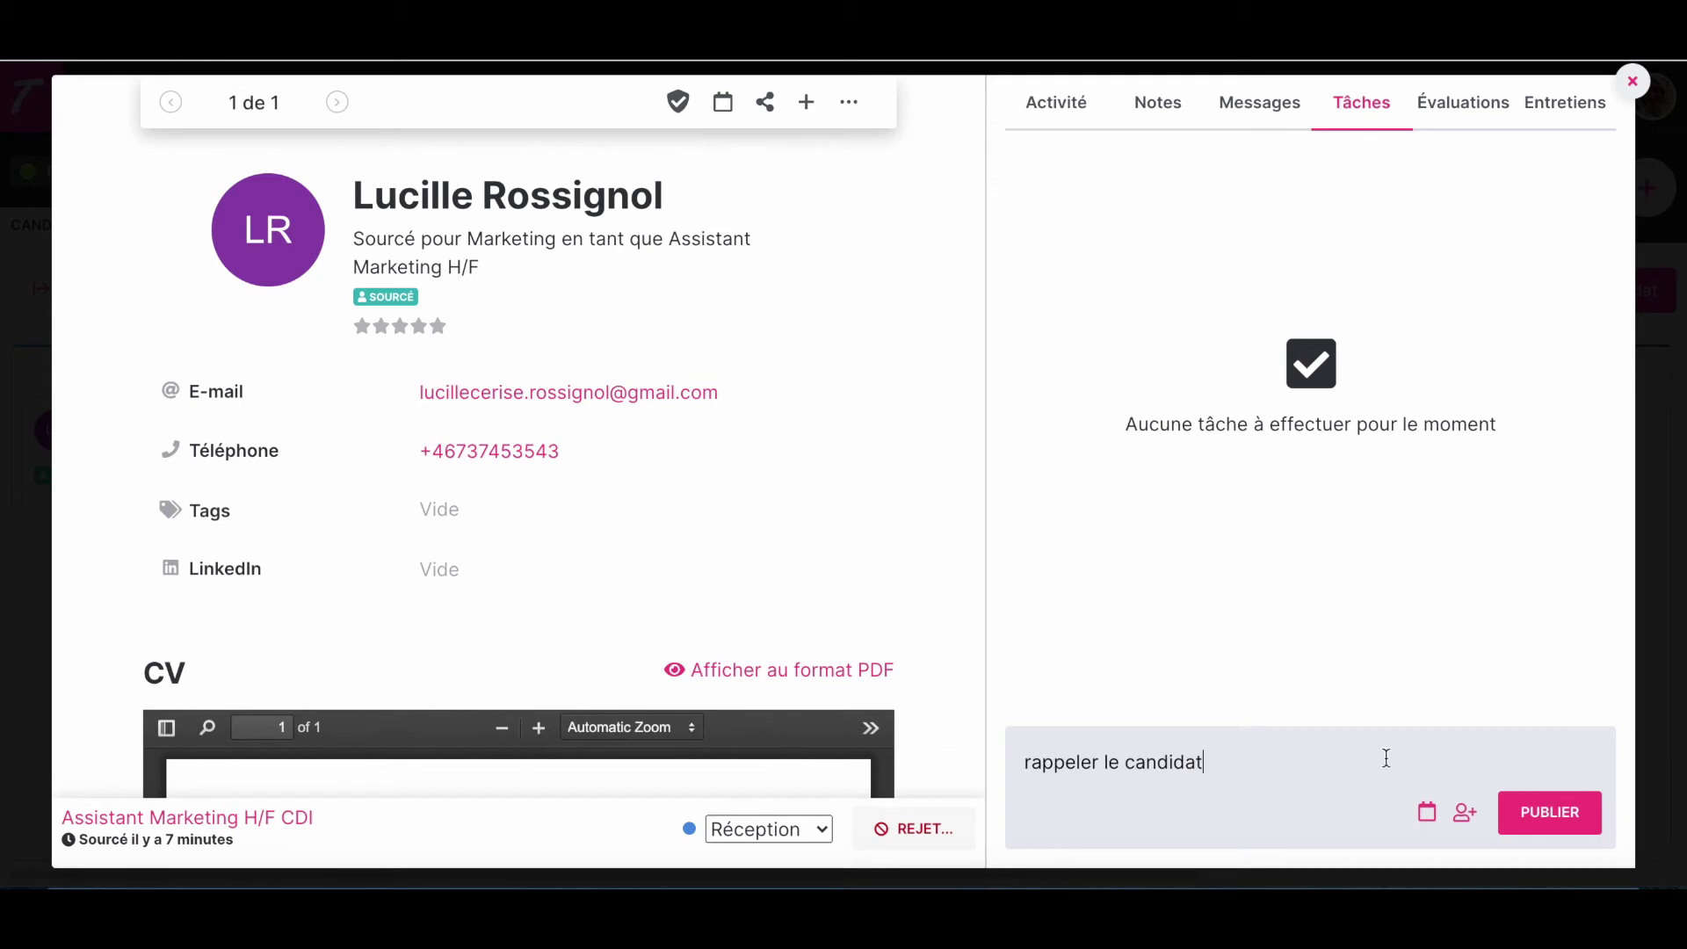
{"action": "left_click", "coordinate": [1582, 822]}
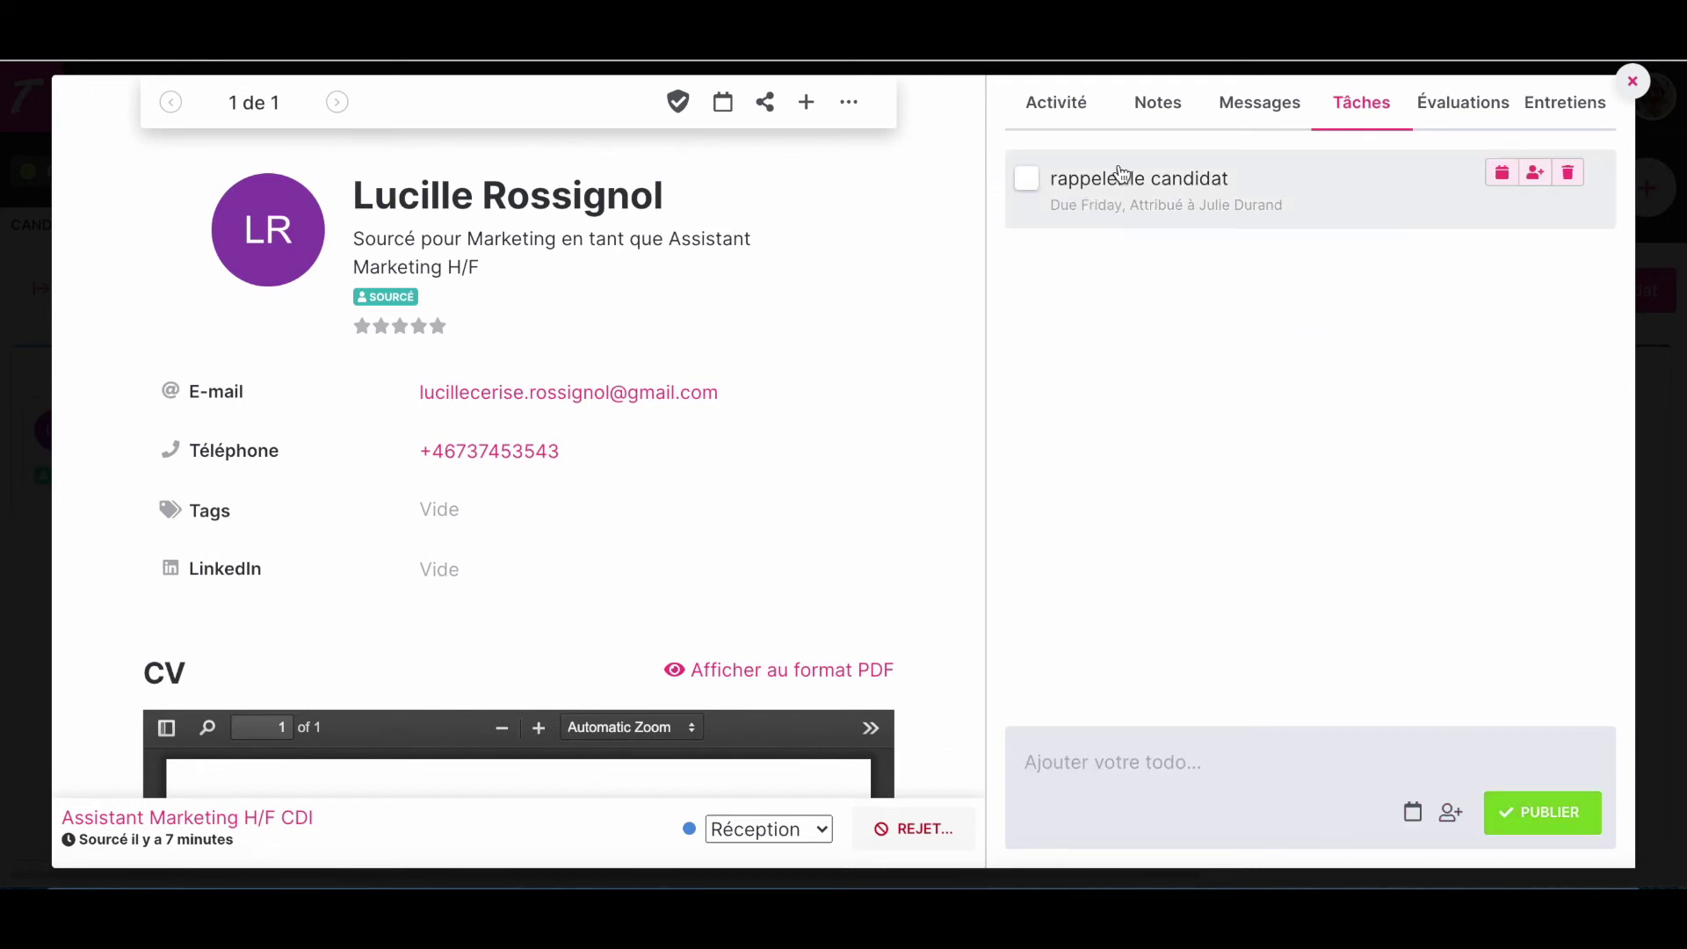
Save a four-star evaluation of the candidate with the comment "bon candidat" followed by three lines reading "test"
{"action": "left_click", "coordinate": [1441, 130]}
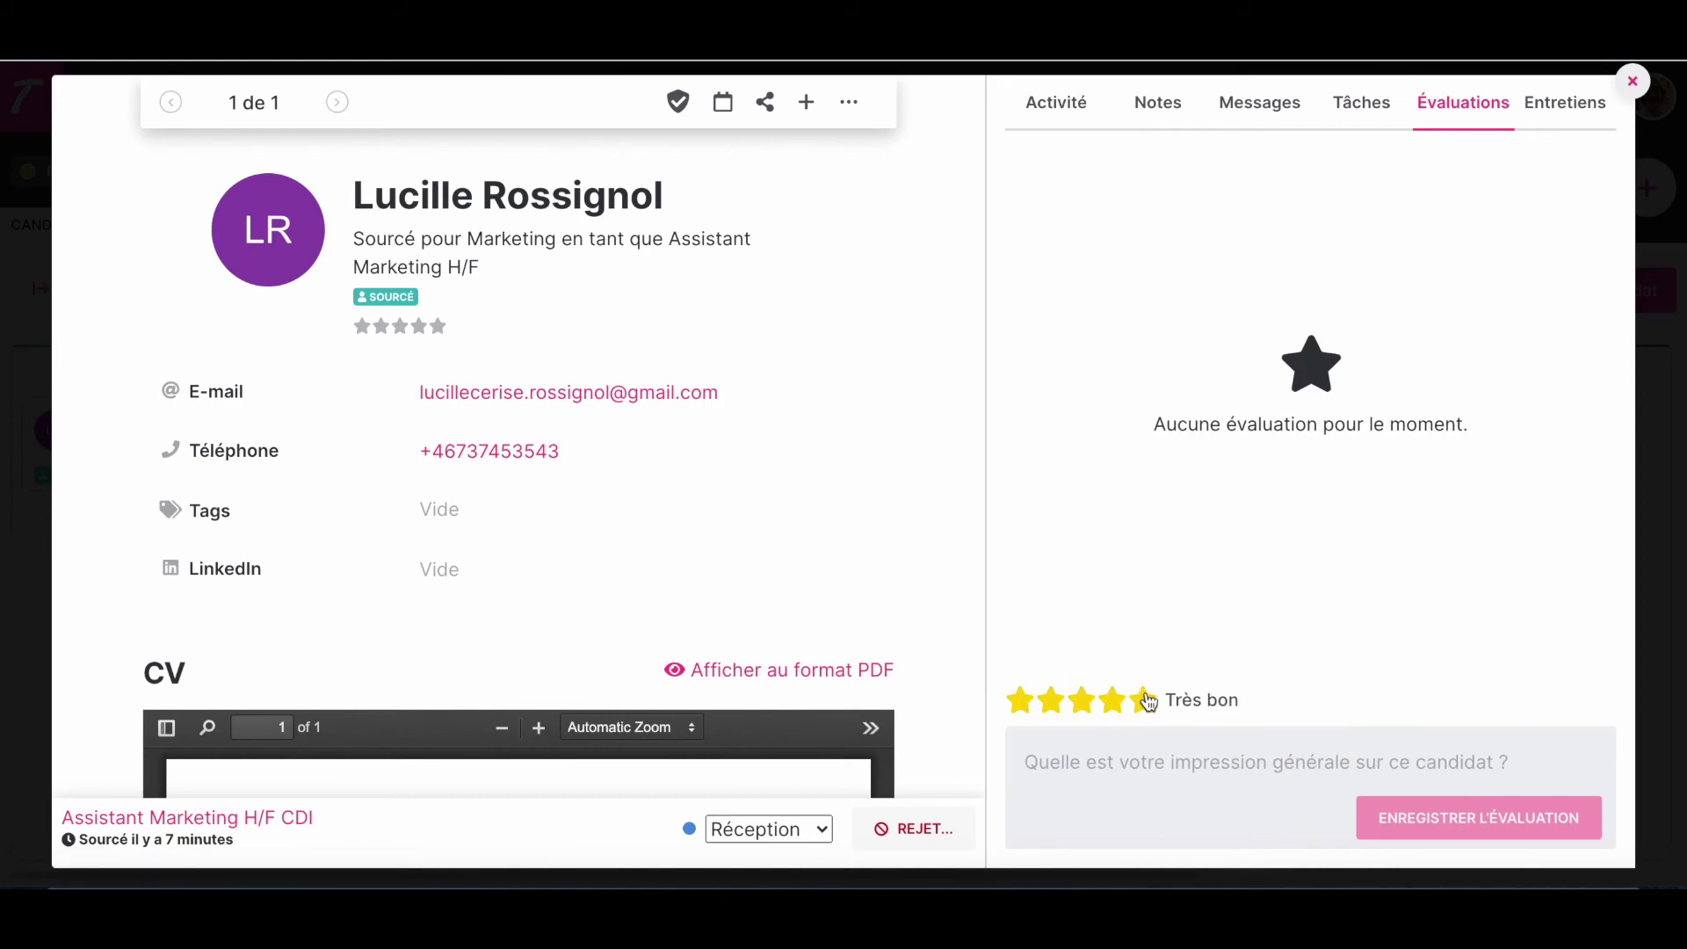
{"action": "left_click", "coordinate": [1114, 710]}
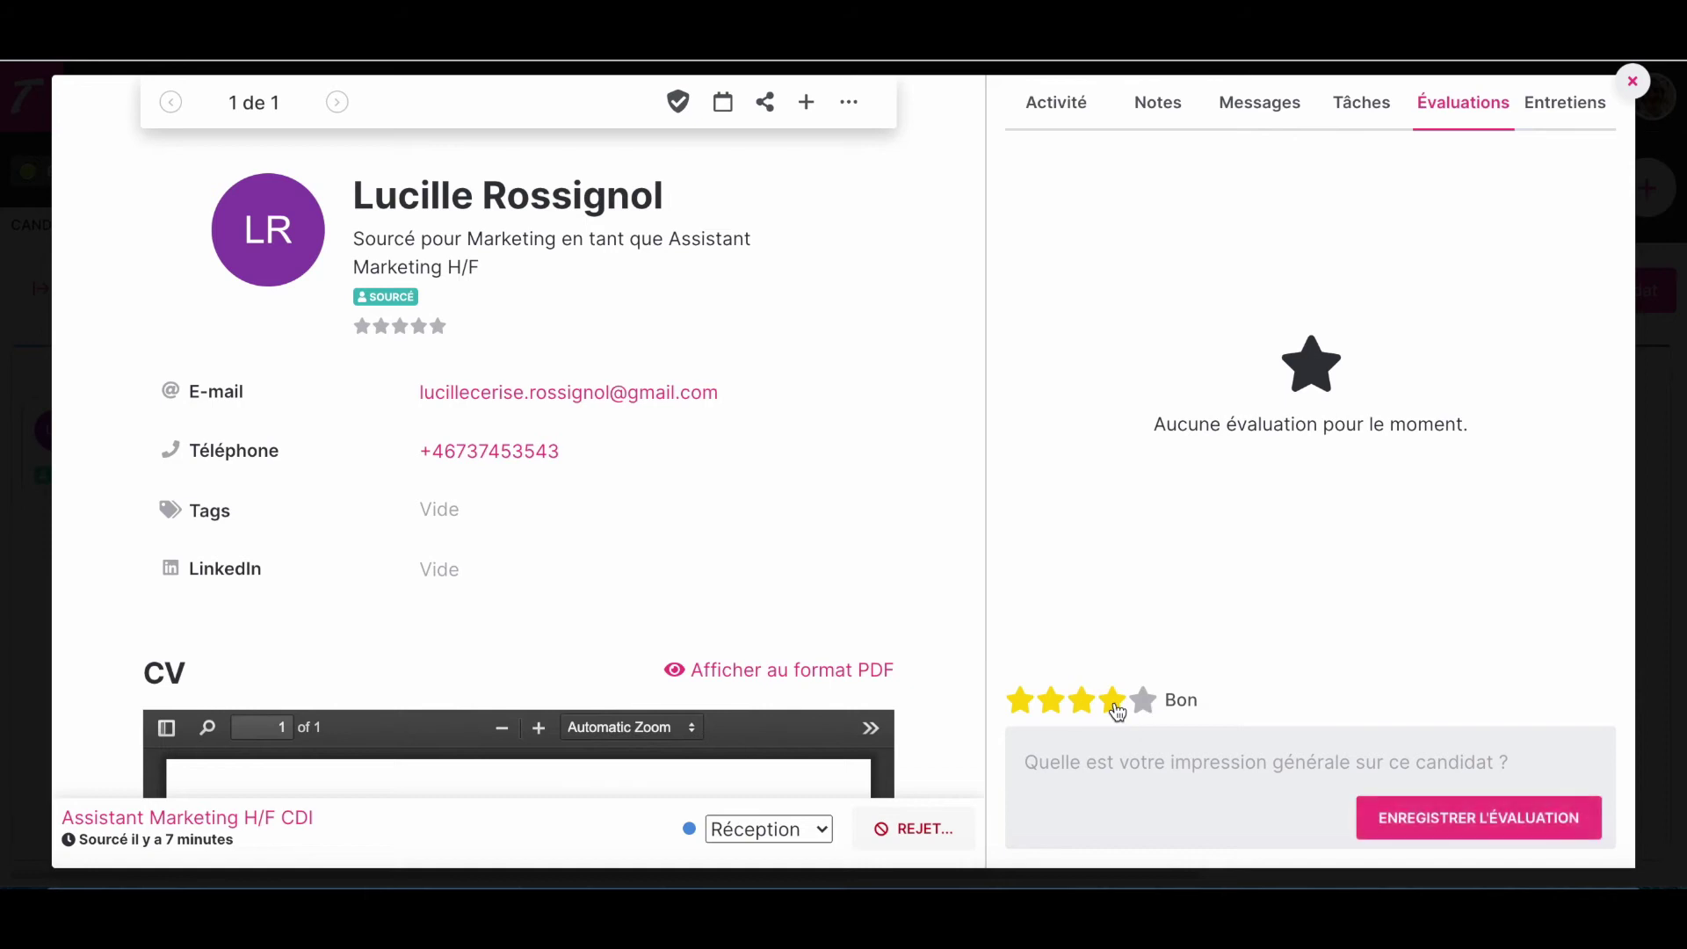
{"action": "left_click", "coordinate": [1106, 770]}
{"action": "type", "text": "bon candidat"}
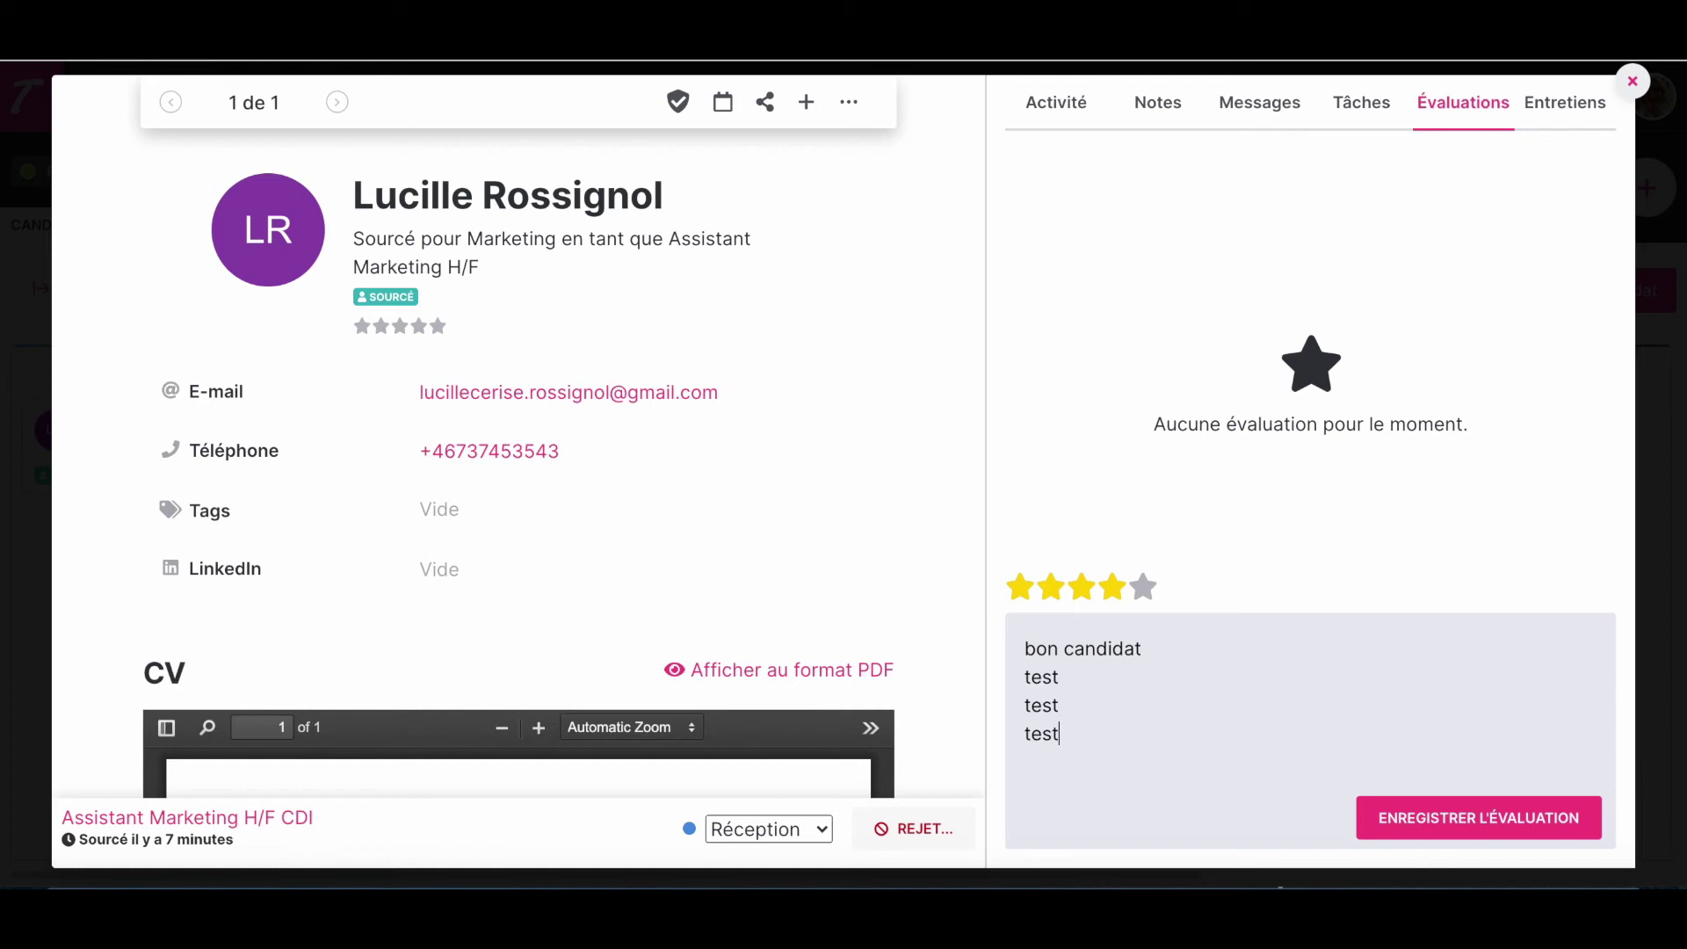
{"action": "left_click", "coordinate": [1369, 819]}
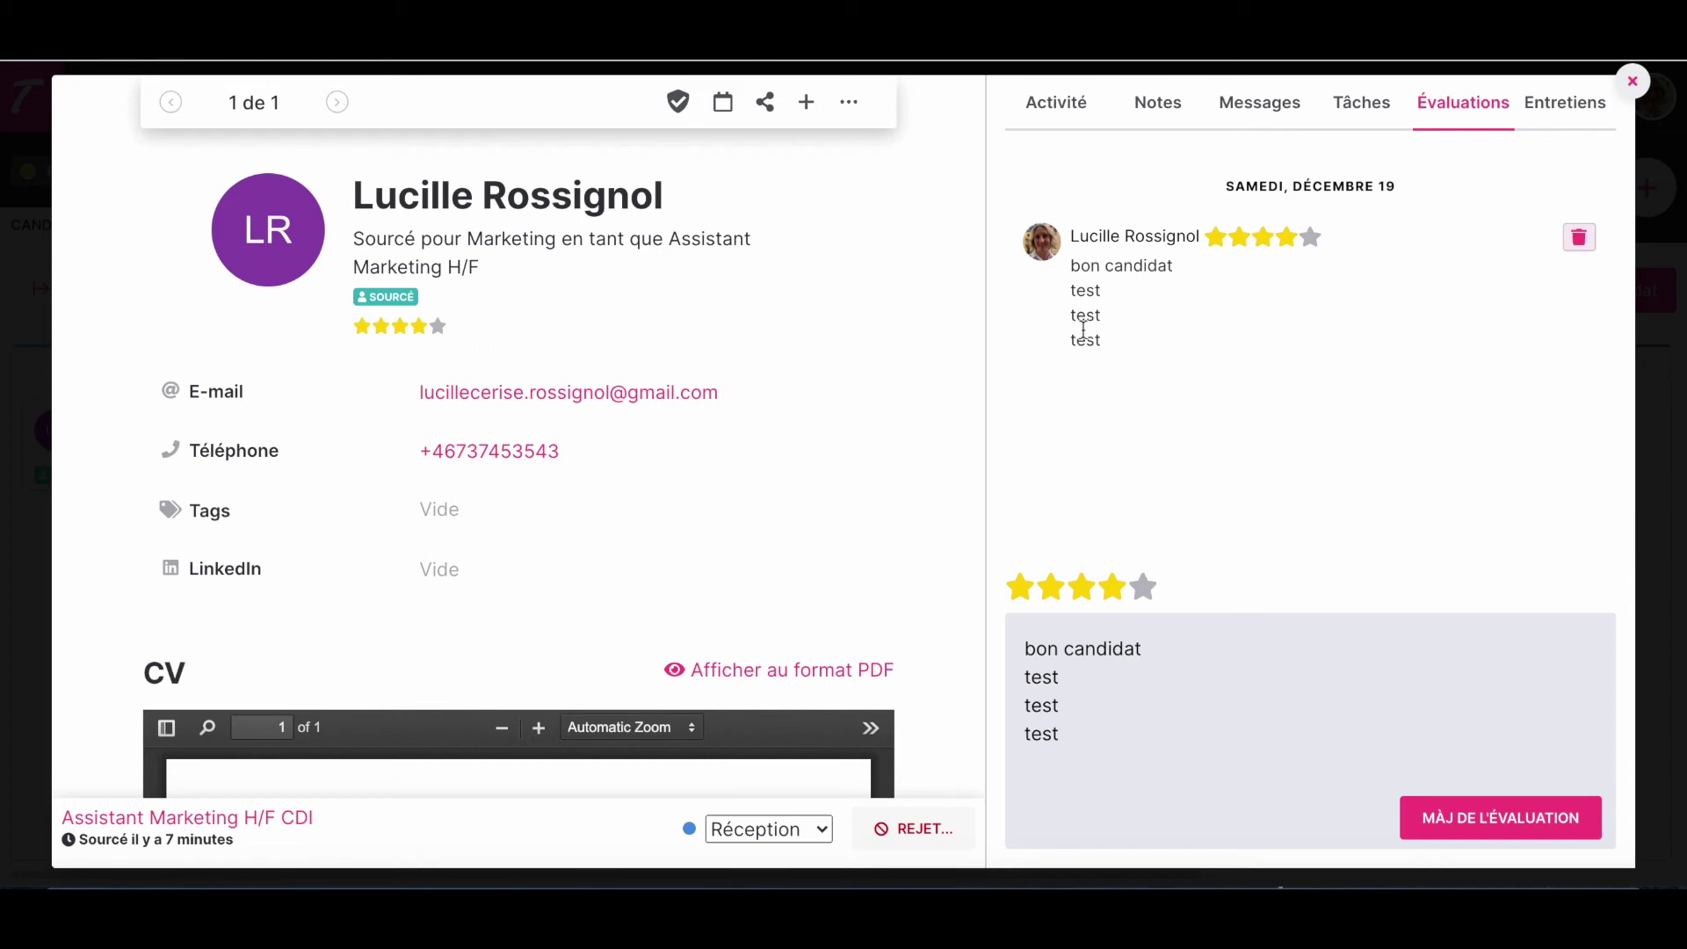
Open the Kit Entretien RH comments form, answer Oui to the geographic mobility question and review the remaining questions
{"action": "left_click", "coordinate": [1584, 114]}
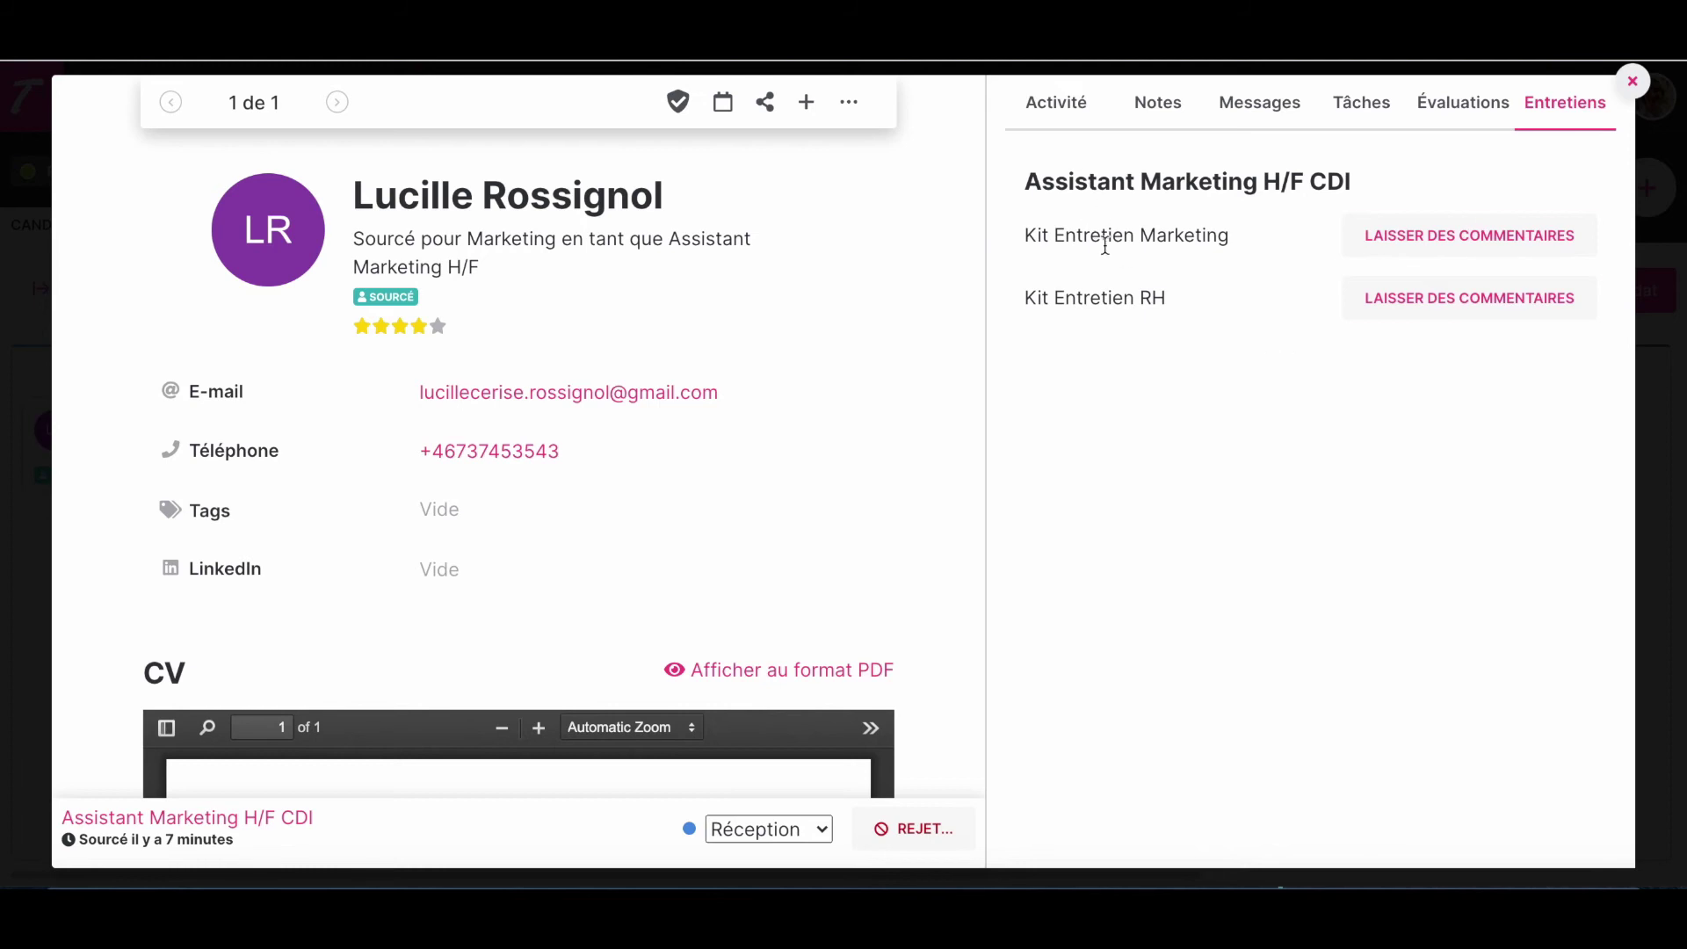
{"action": "left_click", "coordinate": [1411, 302]}
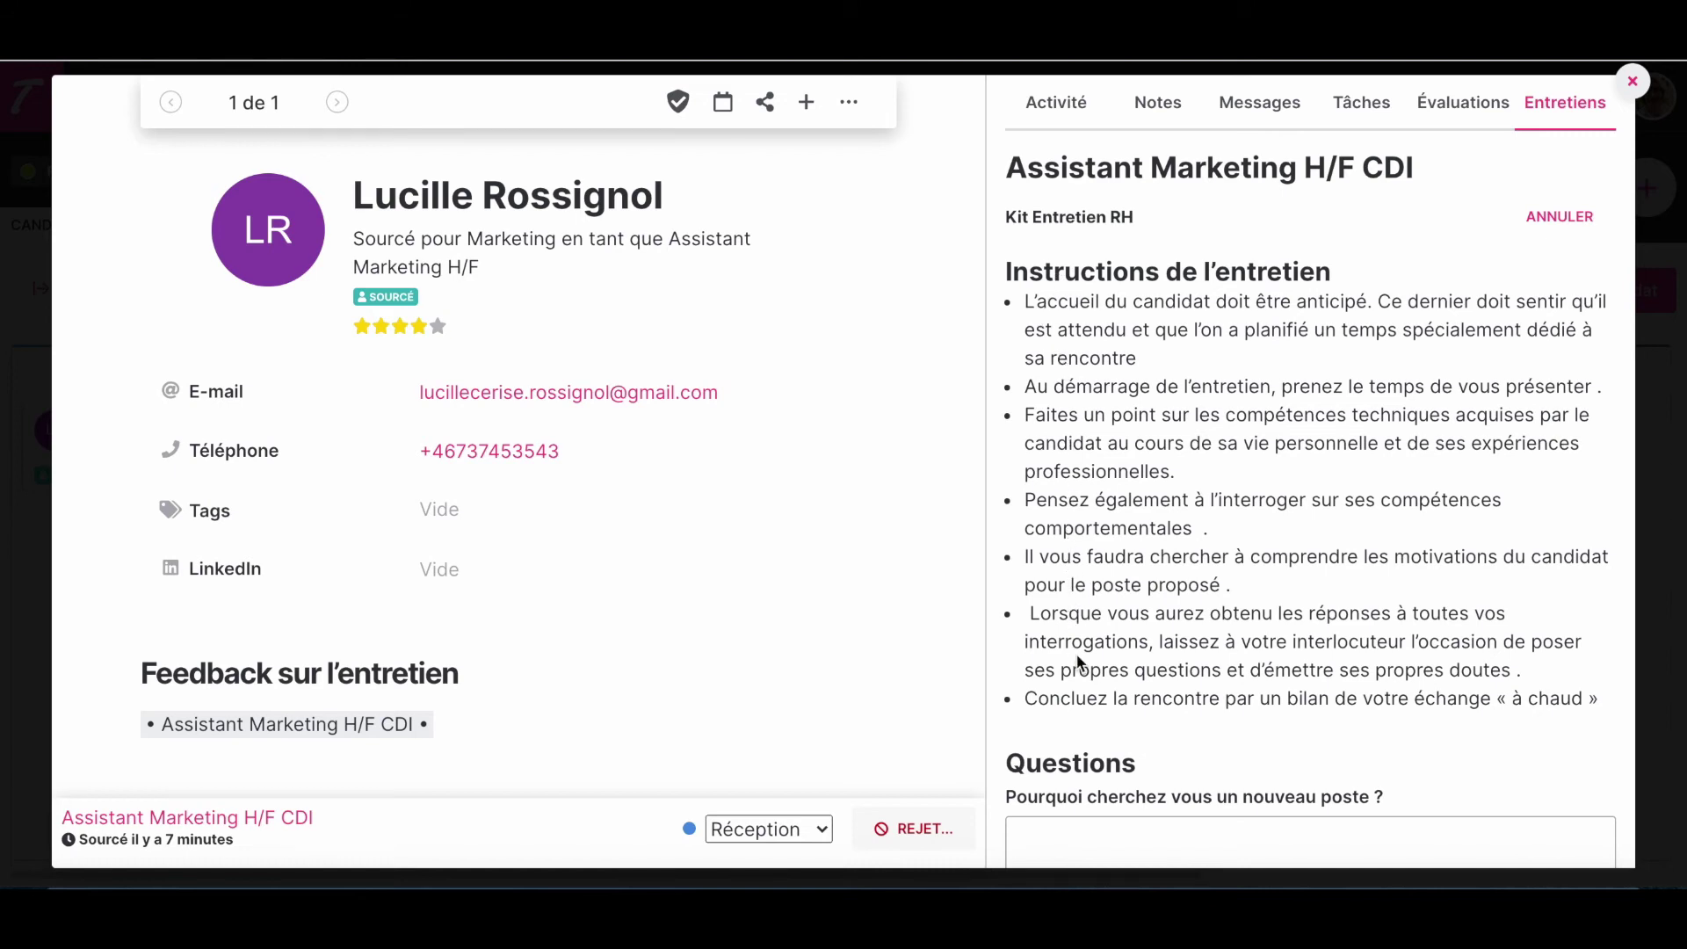
{"action": "scroll", "coordinate": [1080, 661], "scroll_direction": "down", "scroll_amount": 5}
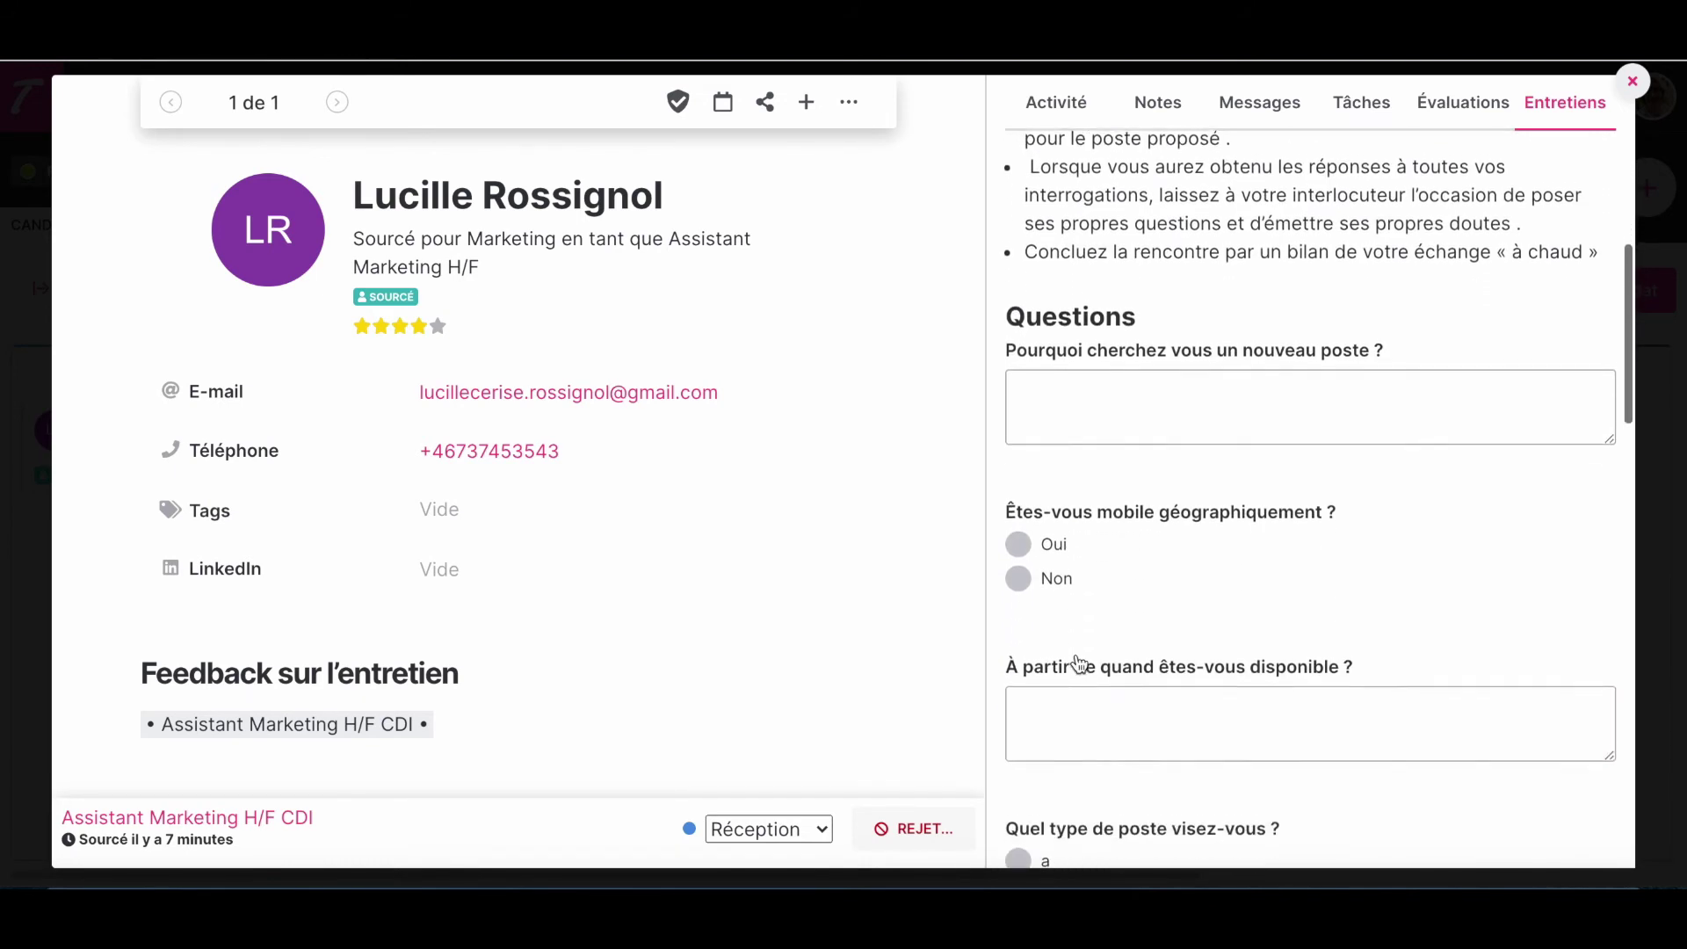
{"action": "left_click", "coordinate": [1082, 392]}
{"action": "left_click", "coordinate": [1022, 536]}
{"action": "scroll", "coordinate": [1077, 601], "scroll_direction": "down", "scroll_amount": 3}
{"action": "scroll", "coordinate": [1079, 611], "scroll_direction": "down", "scroll_amount": 4}
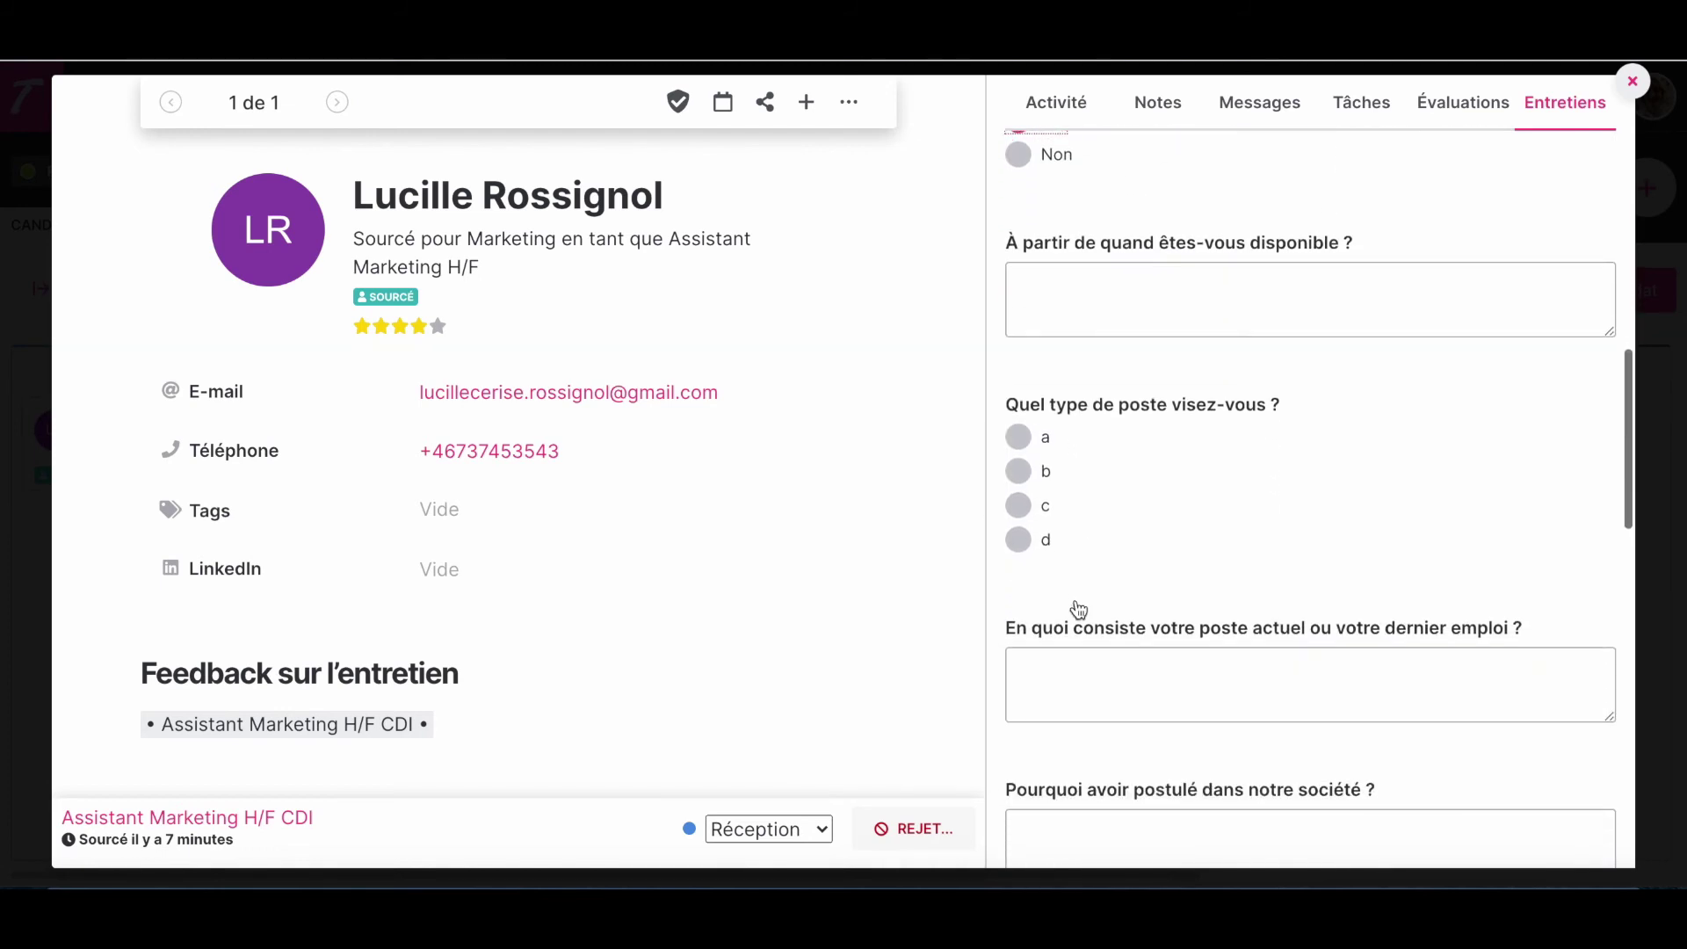
{"action": "scroll", "coordinate": [1079, 610], "scroll_direction": "down", "scroll_amount": 5}
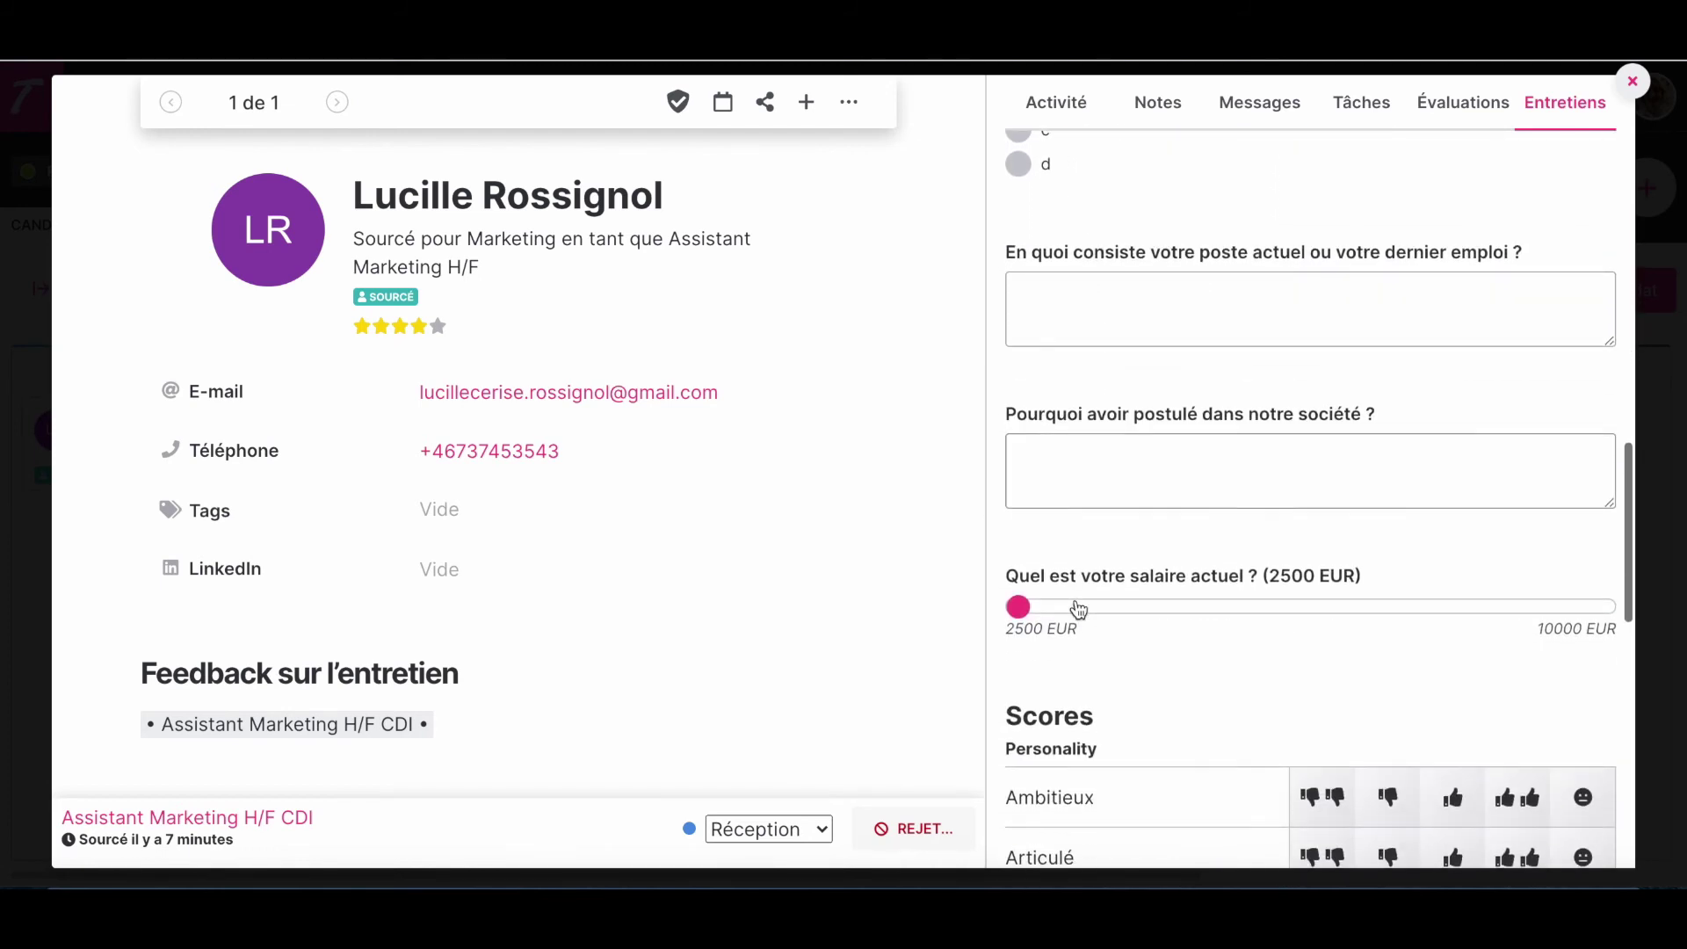
{"action": "scroll", "coordinate": [1079, 606], "scroll_direction": "down", "scroll_amount": 2}
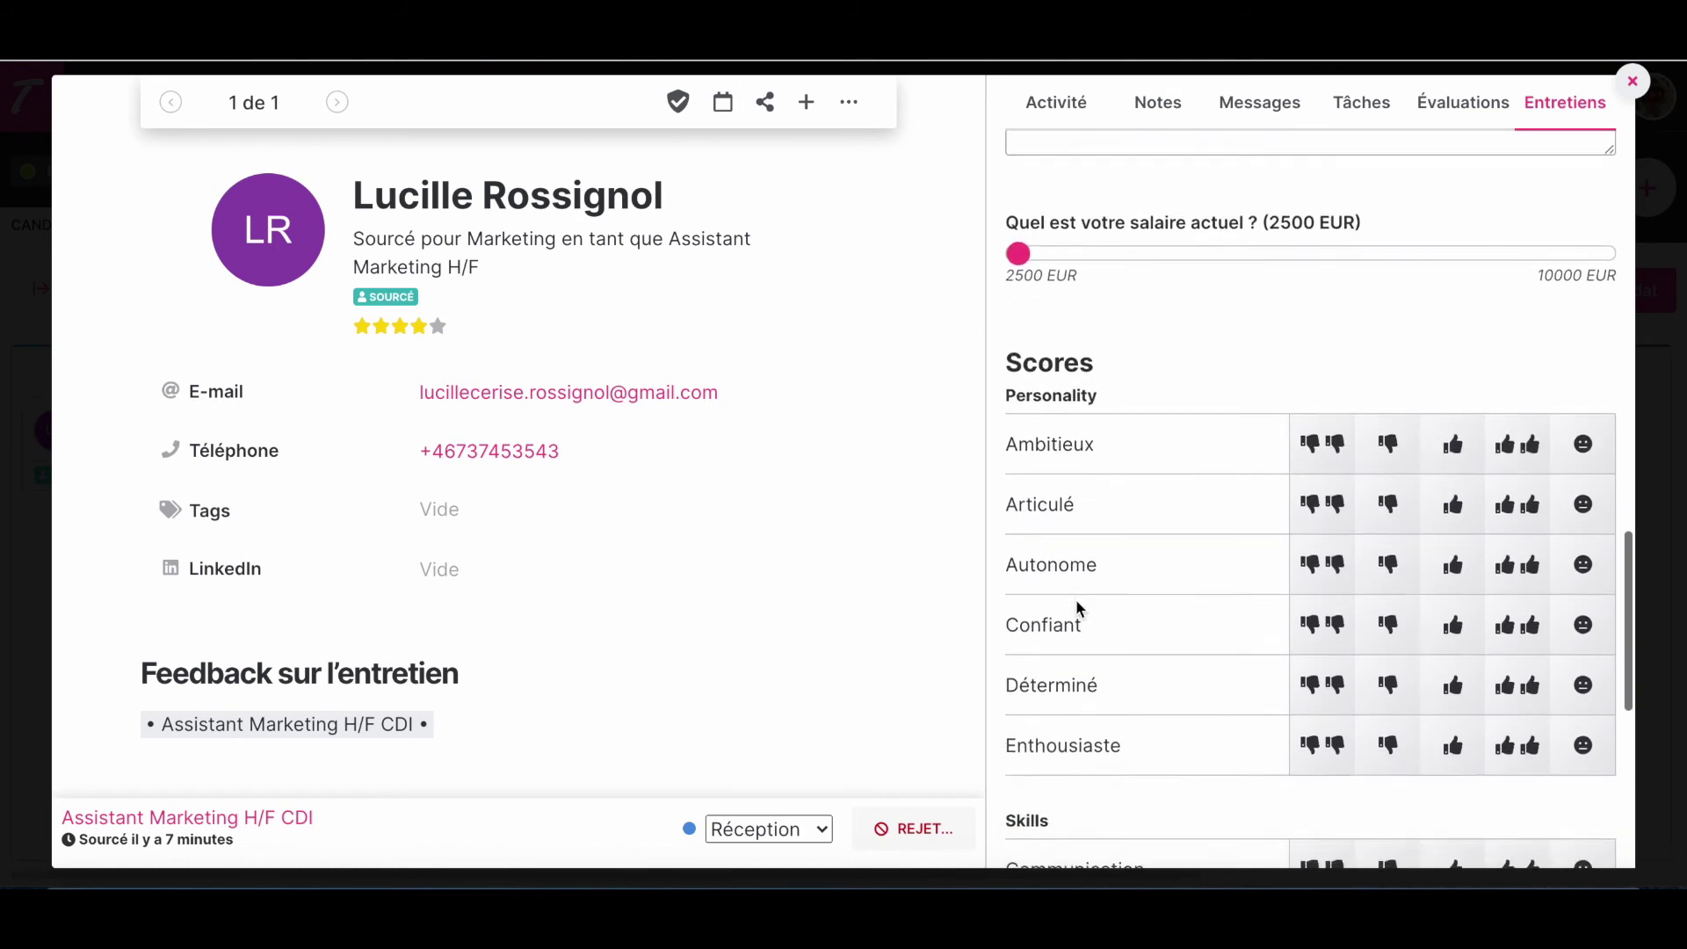
Score personality: one thumb up for Ambitieux and Confiant, one down for Articulé, two up for Autonome, Déterminé and Enthousiaste
{"action": "left_click", "coordinate": [1454, 304]}
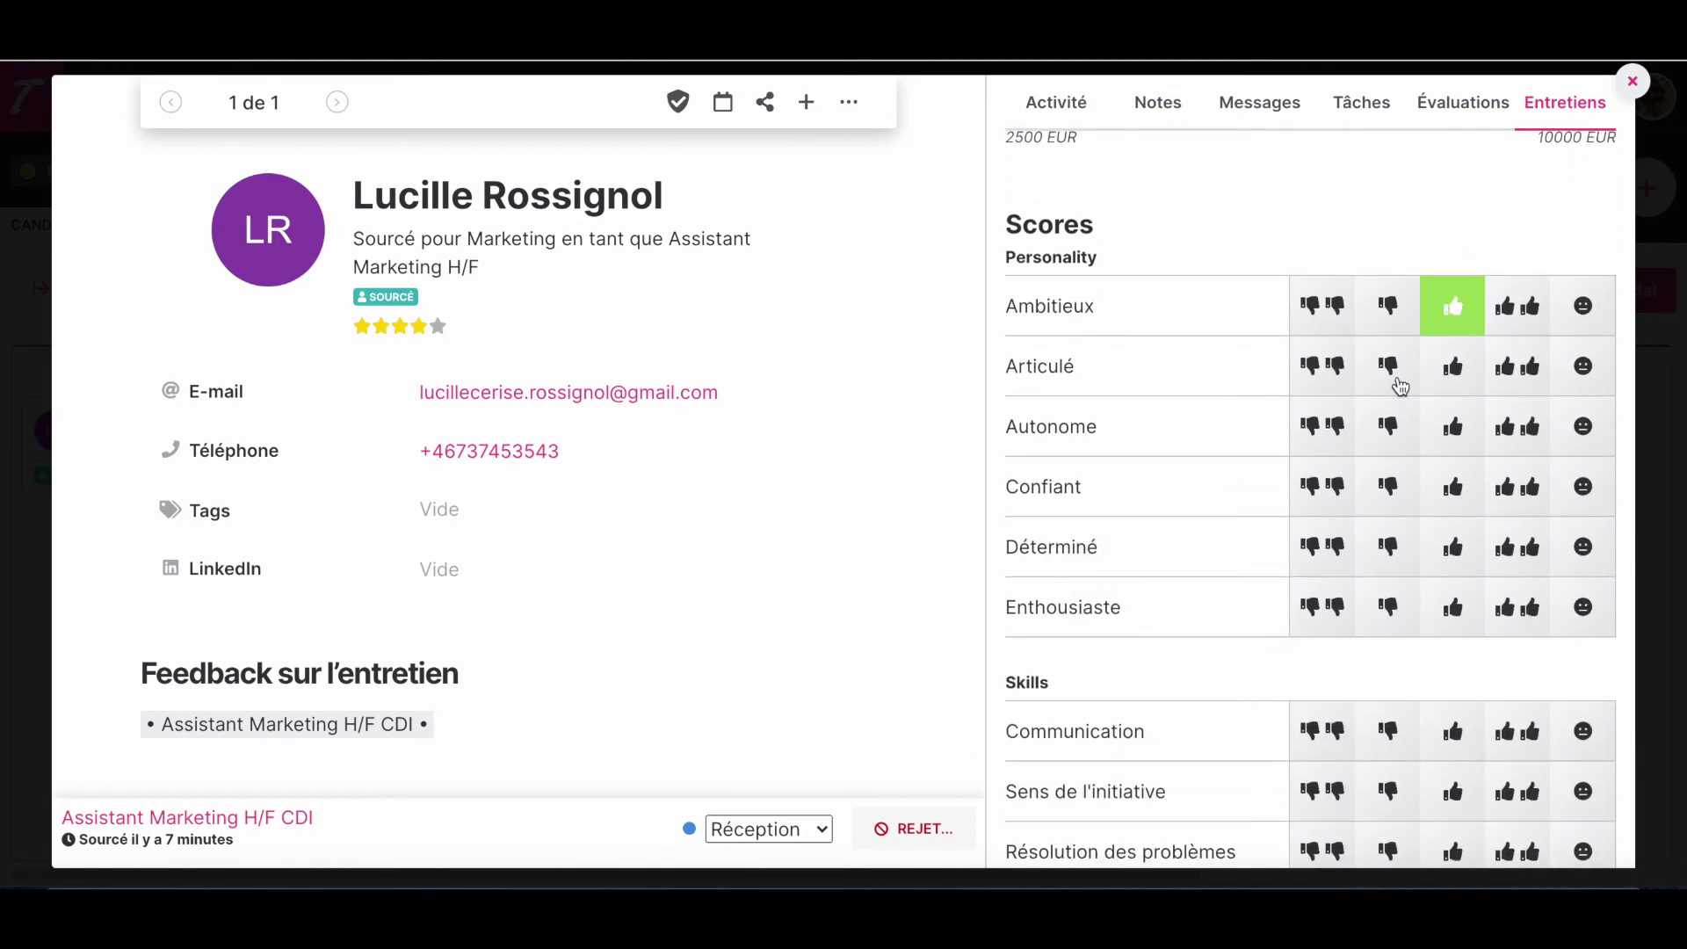
{"action": "left_click", "coordinate": [1388, 365]}
{"action": "left_click", "coordinate": [1518, 426]}
{"action": "left_click", "coordinate": [1458, 503]}
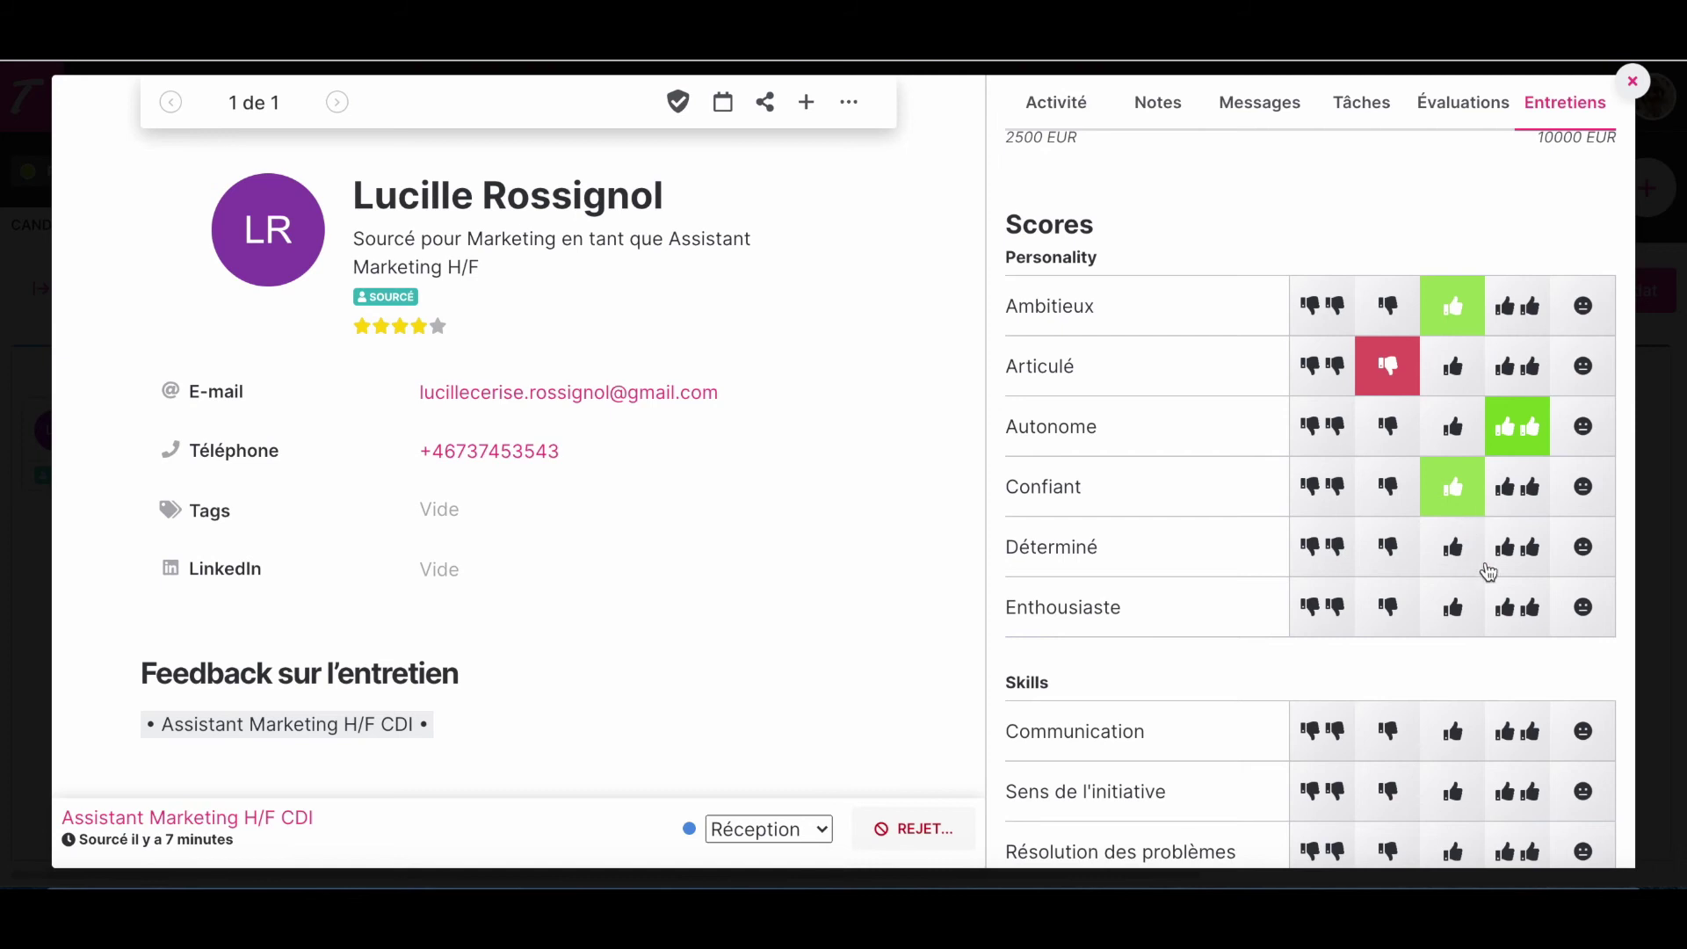
{"action": "left_click", "coordinate": [1526, 554]}
{"action": "left_click", "coordinate": [1531, 615]}
Score skills: Communication one thumb down, Résolution des problèmes two up, initiative, Flexibilité and Compétences techniques one up, and save the interview feedback
{"action": "scroll", "coordinate": [1532, 627], "scroll_direction": "down", "scroll_amount": 2}
{"action": "left_click", "coordinate": [1388, 451]}
{"action": "left_click", "coordinate": [1452, 512]}
{"action": "left_click", "coordinate": [1516, 574]}
{"action": "left_click", "coordinate": [1455, 632]}
{"action": "left_click", "coordinate": [1453, 740]}
{"action": "scroll", "coordinate": [1453, 740], "scroll_direction": "down", "scroll_amount": 2}
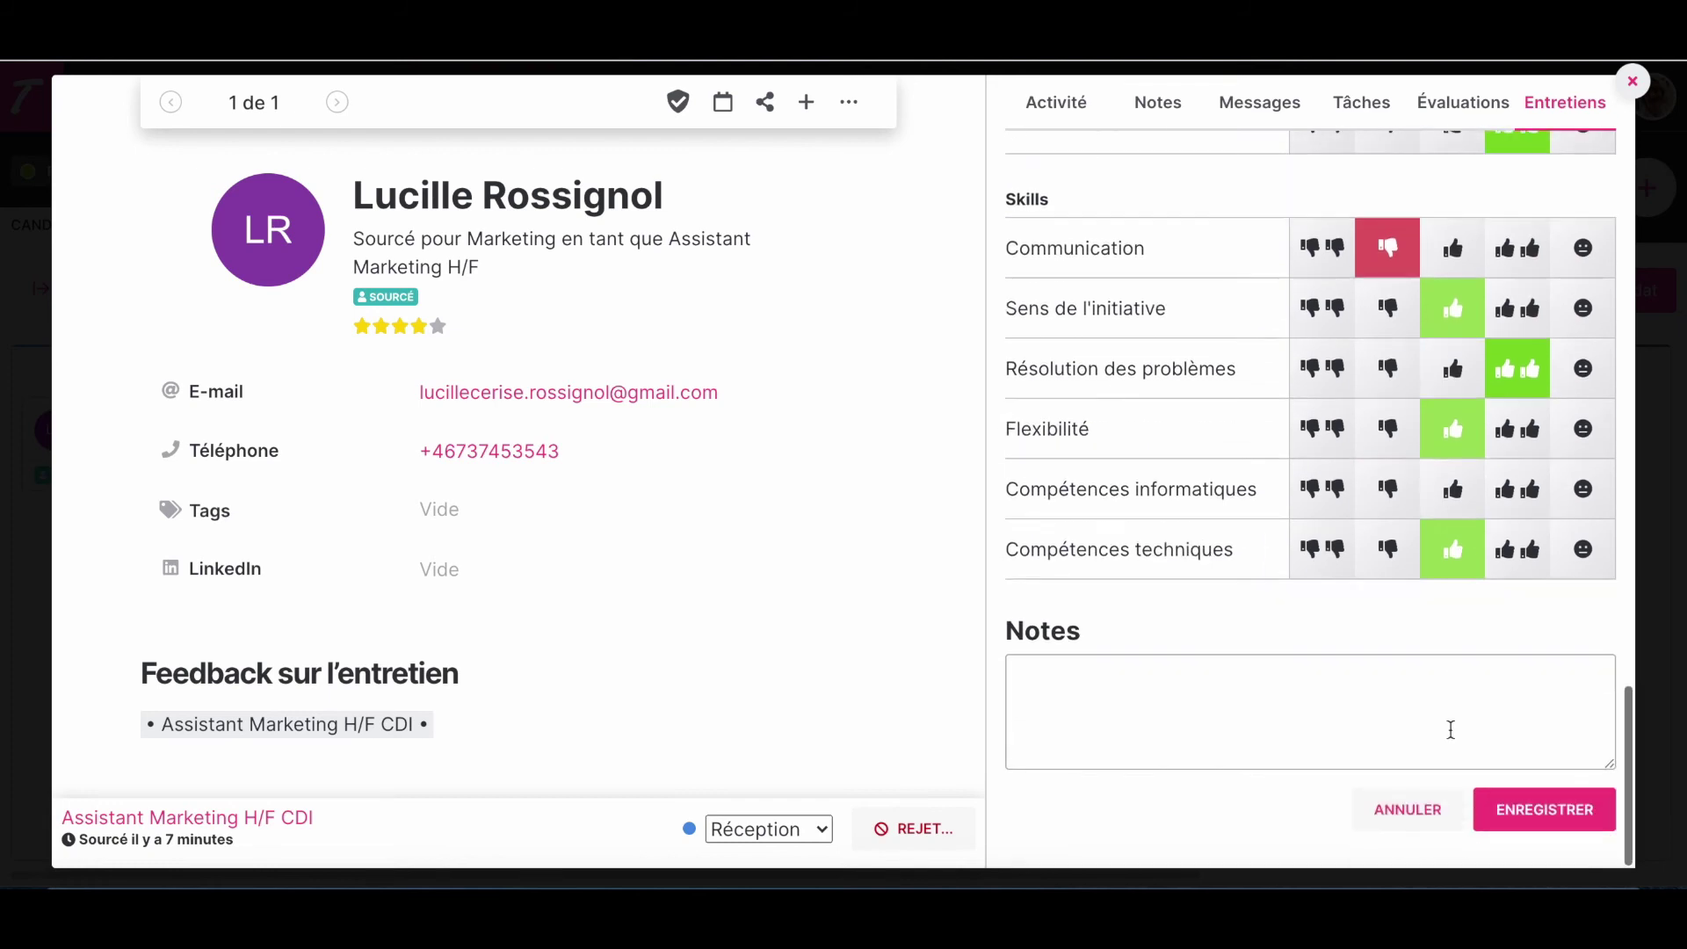
{"action": "left_click", "coordinate": [1516, 806]}
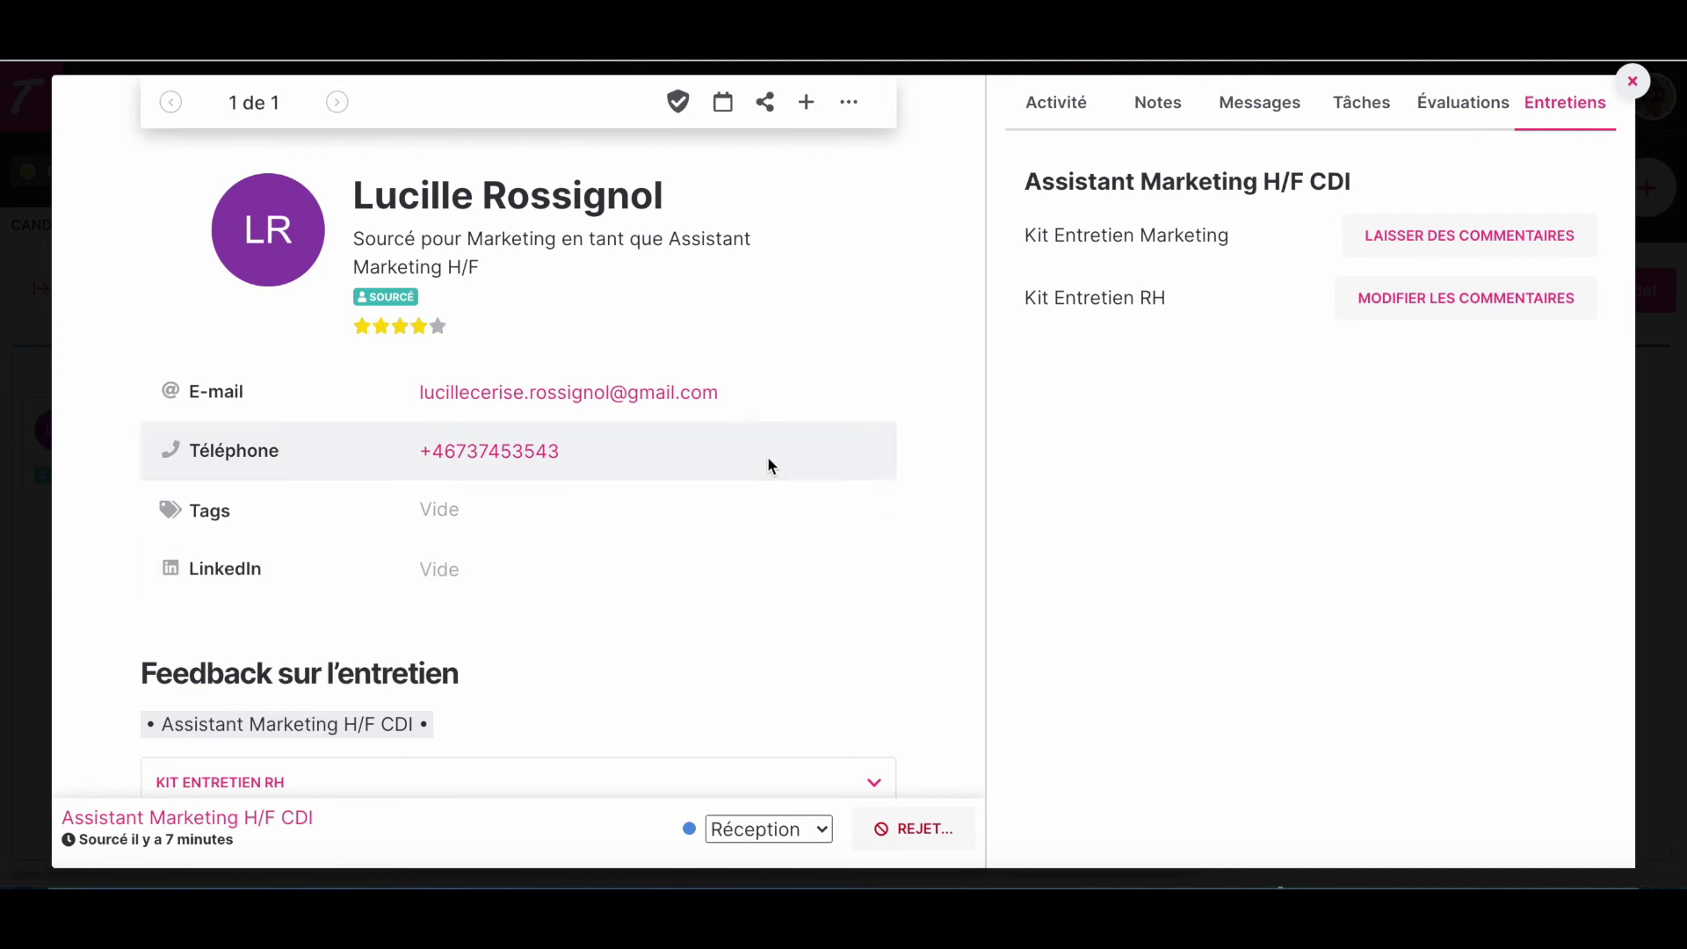
Examine the candidate's data and privacy details on requested and automatic deletion
{"action": "left_click", "coordinate": [677, 102]}
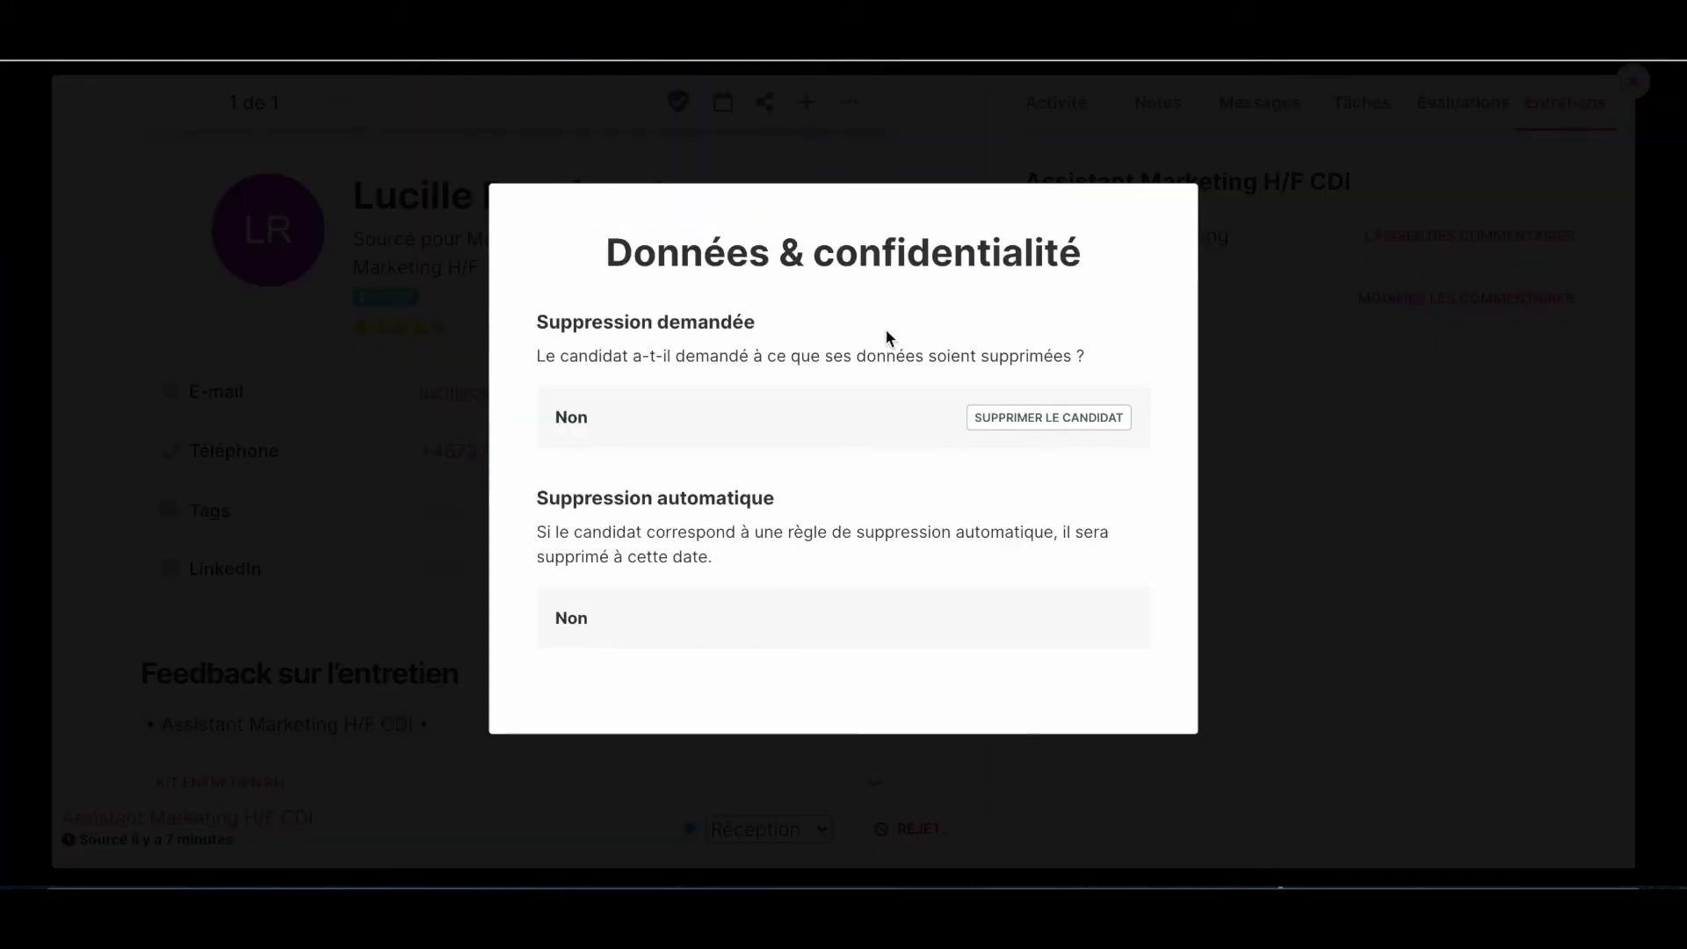
{"action": "left_click", "coordinate": [1299, 266]}
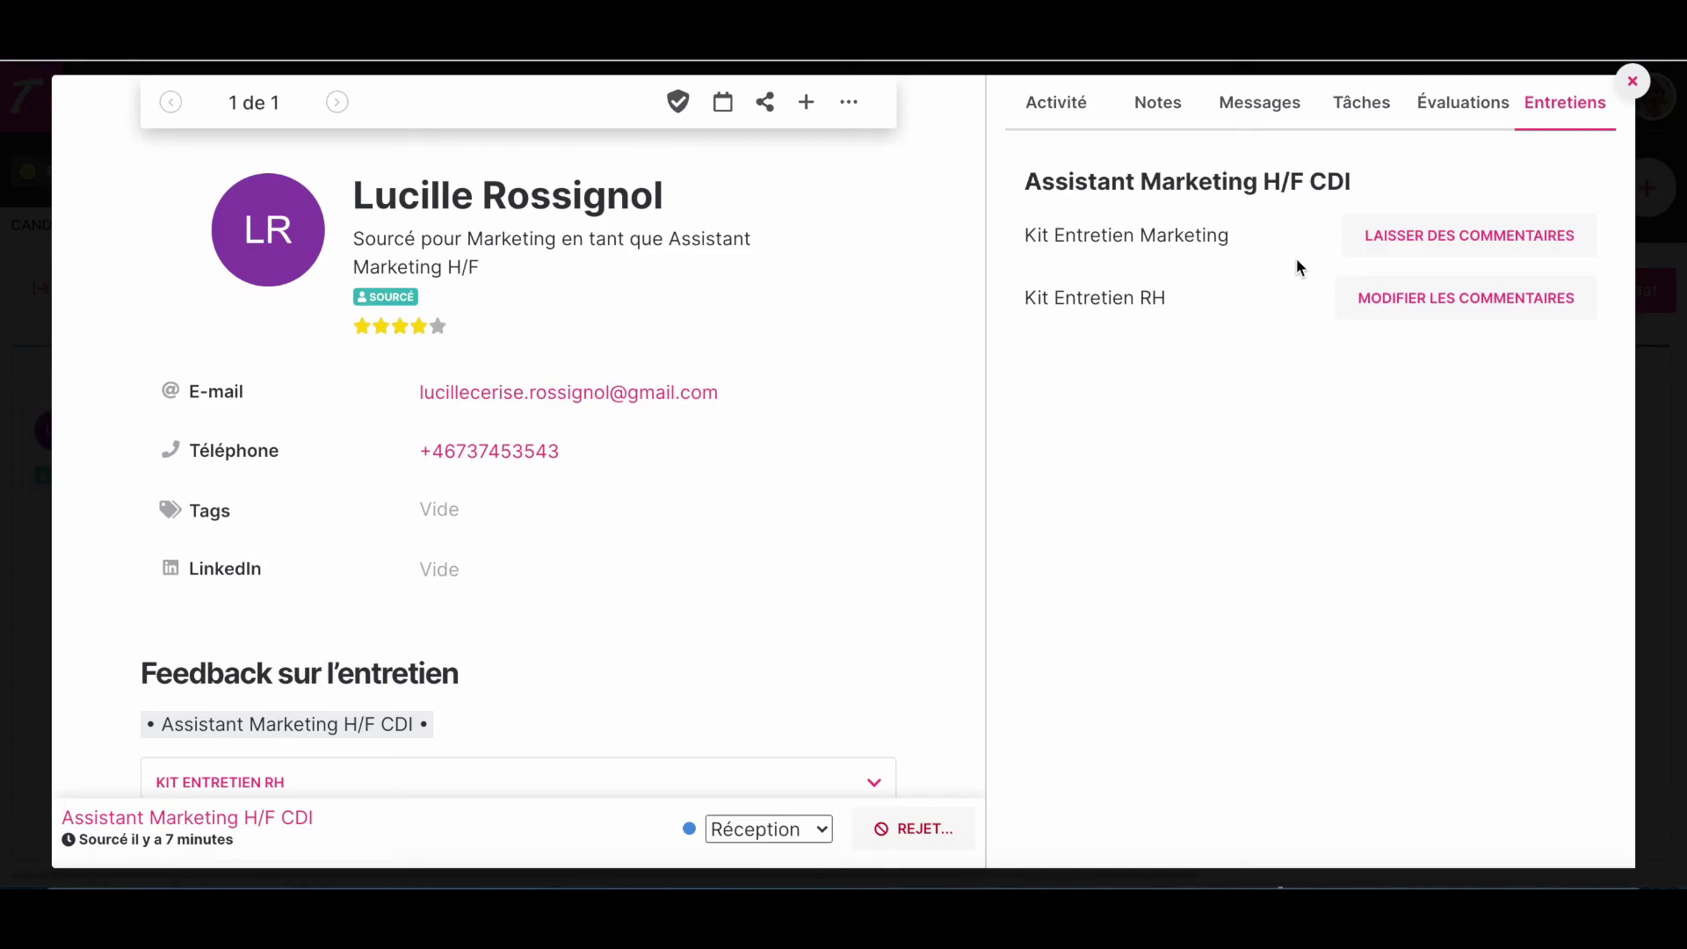
Examine the meeting planner's fields and weekly time slots, try enabling the video interview, and leave without sending anything
{"action": "left_click", "coordinate": [723, 102]}
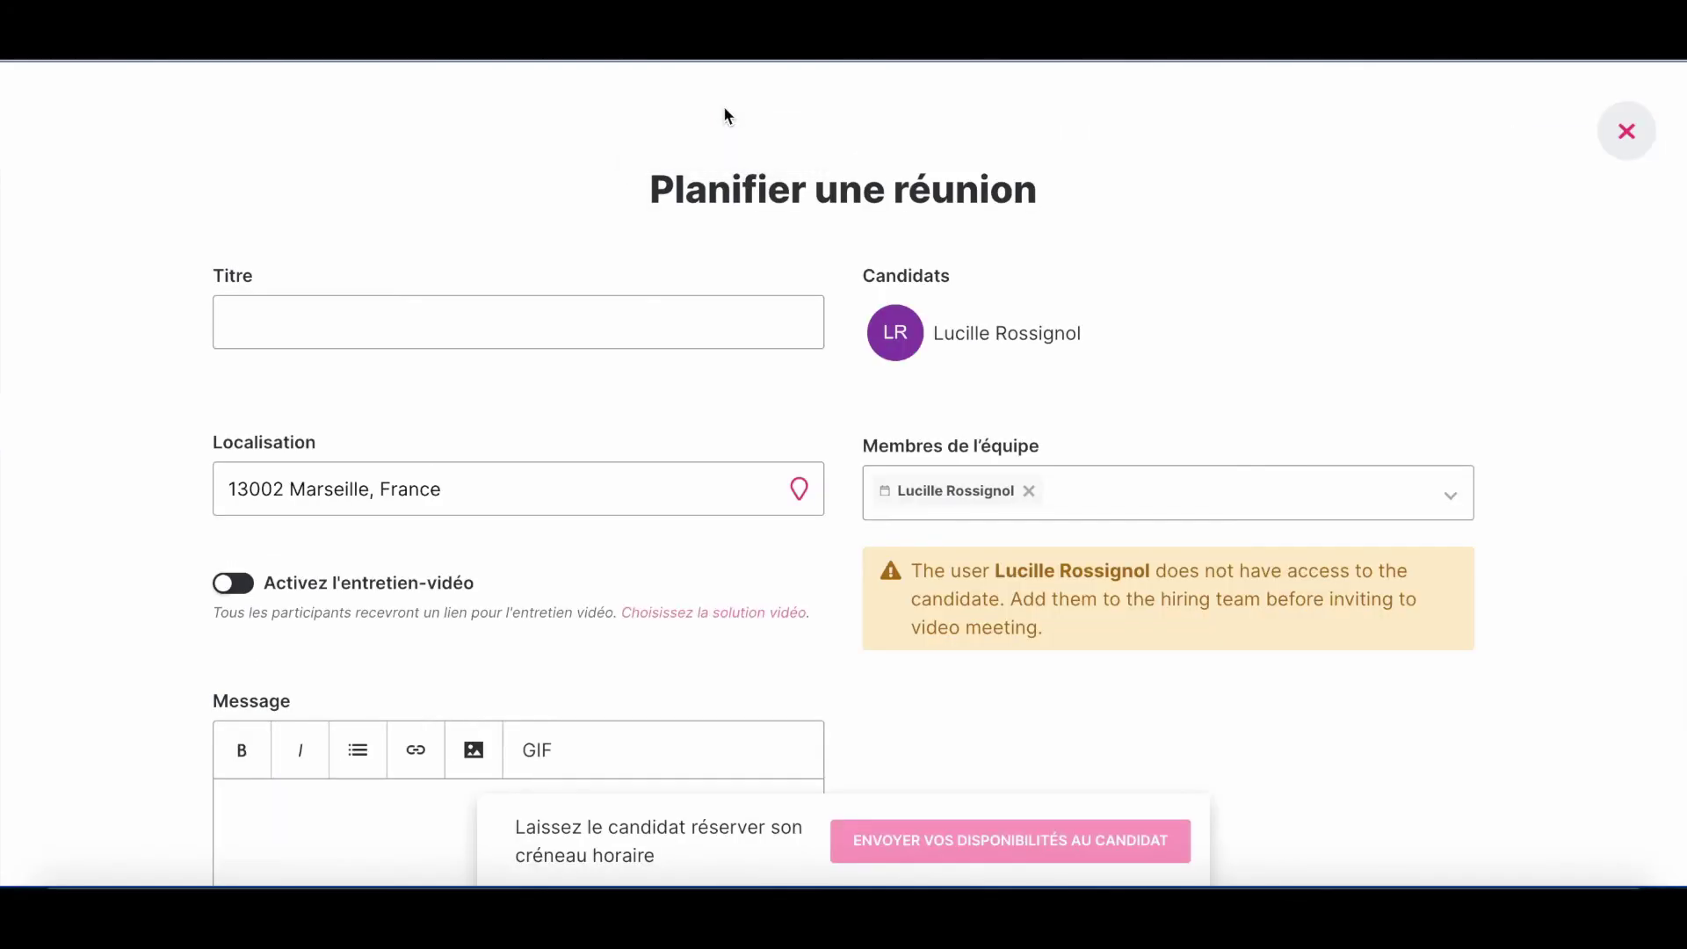
{"action": "scroll", "coordinate": [698, 437], "scroll_direction": "down", "scroll_amount": 2}
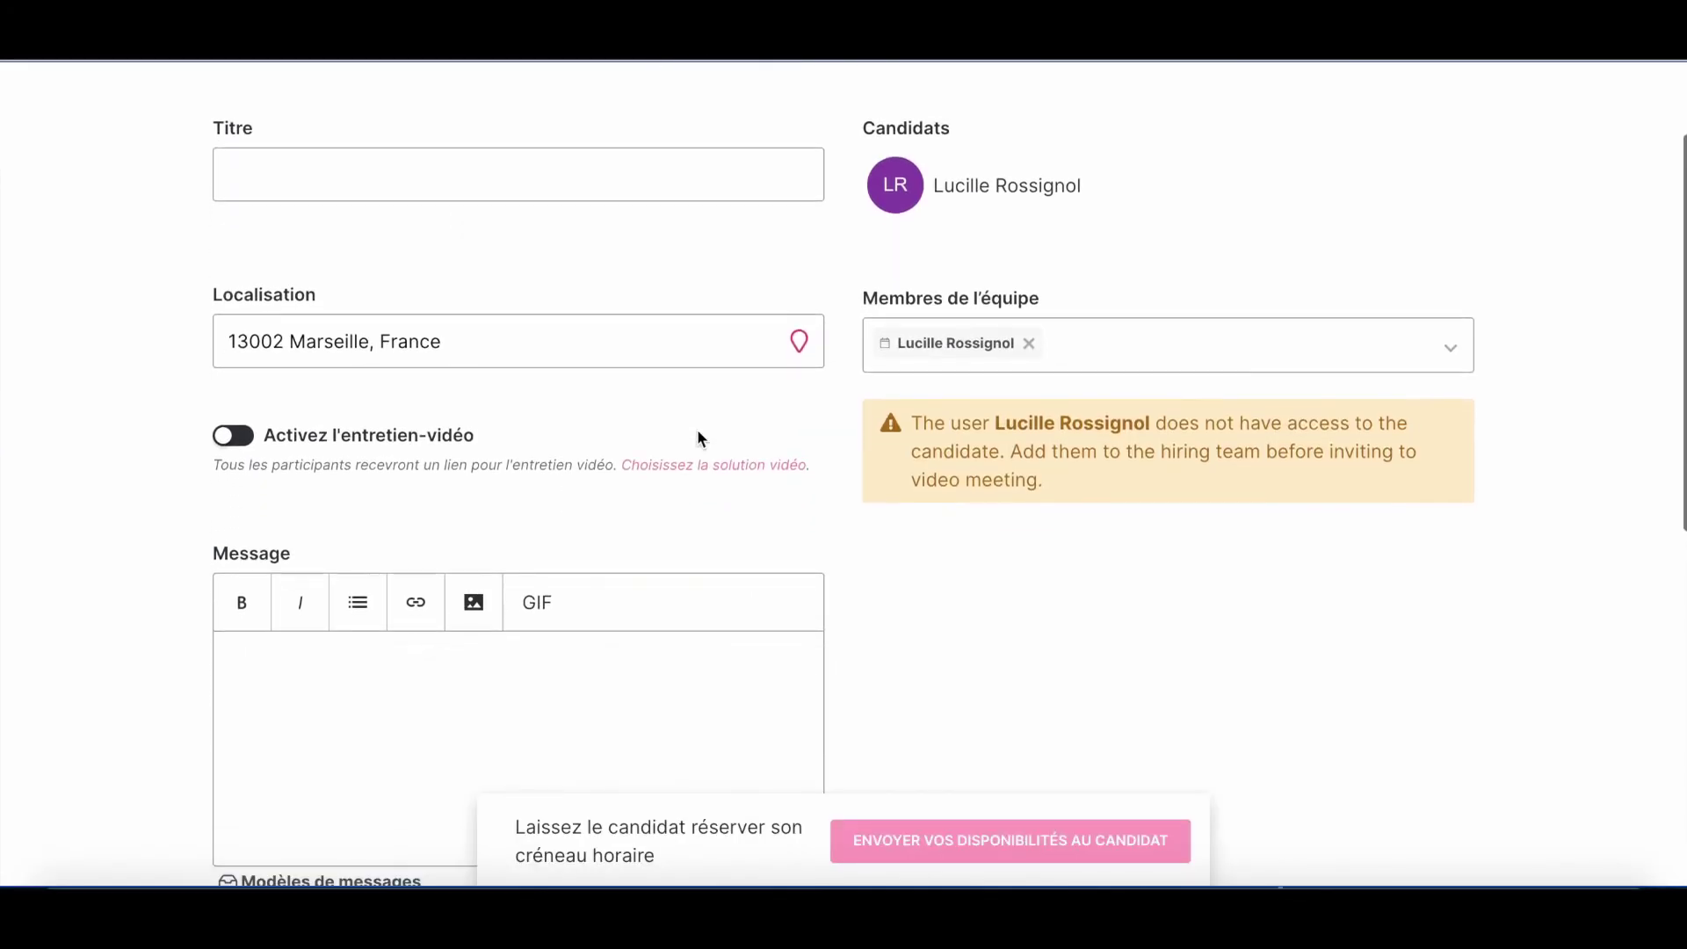
{"action": "scroll", "coordinate": [698, 431], "scroll_direction": "down", "scroll_amount": 5}
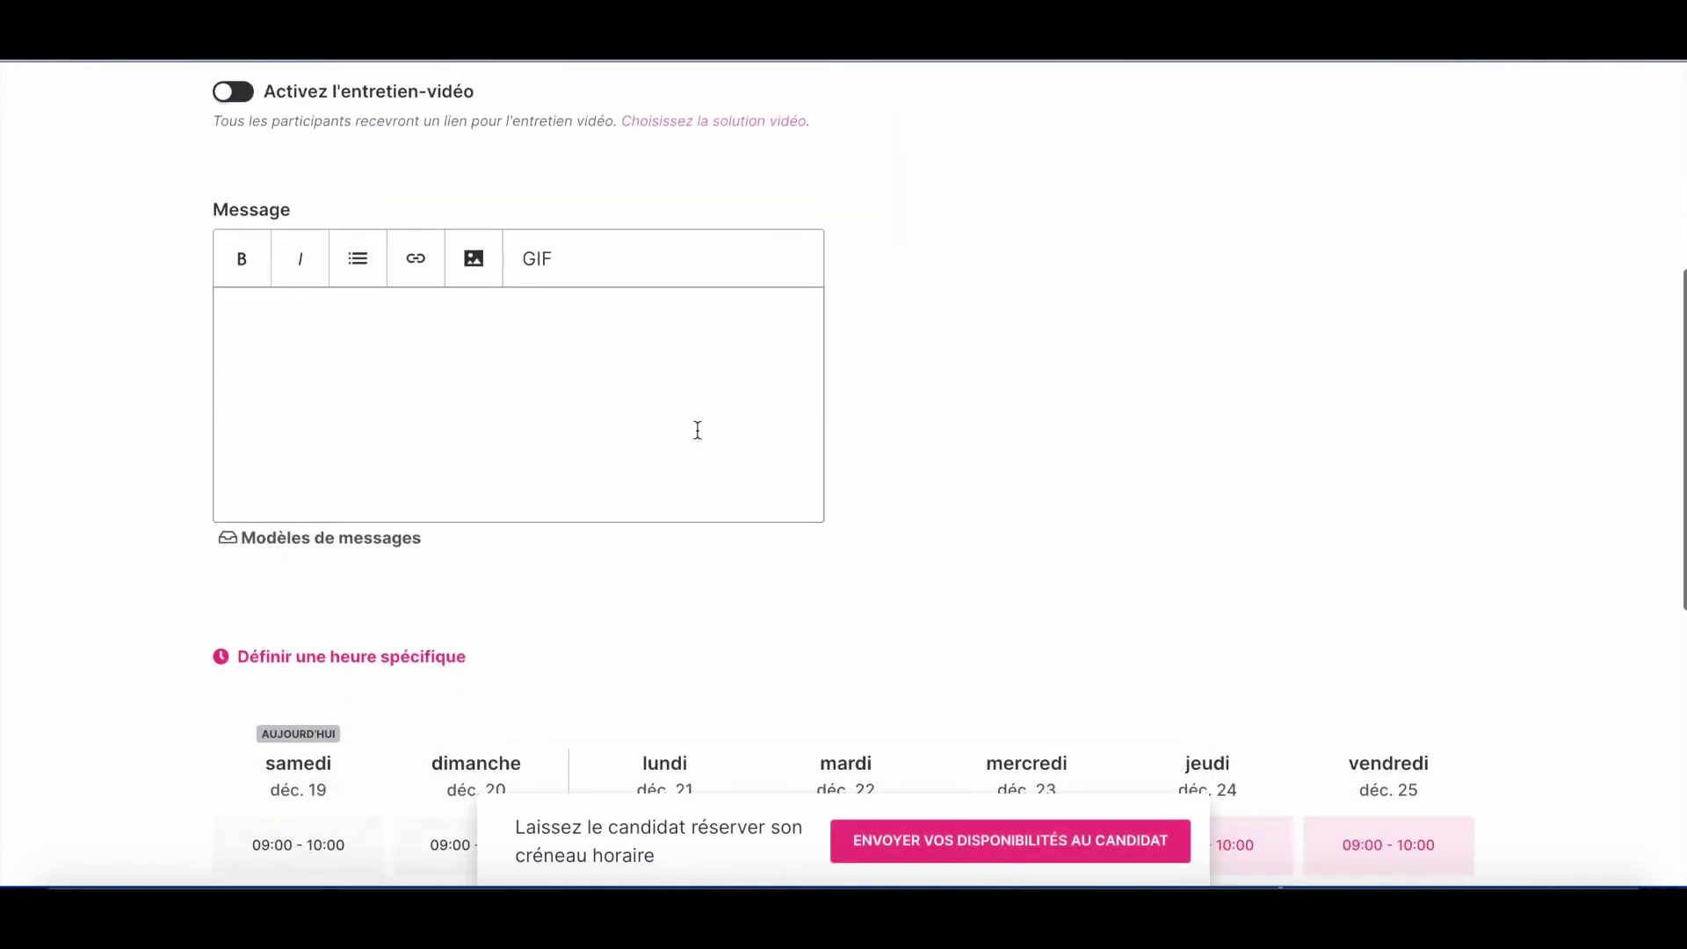
{"action": "scroll", "coordinate": [698, 430], "scroll_direction": "down", "scroll_amount": 4}
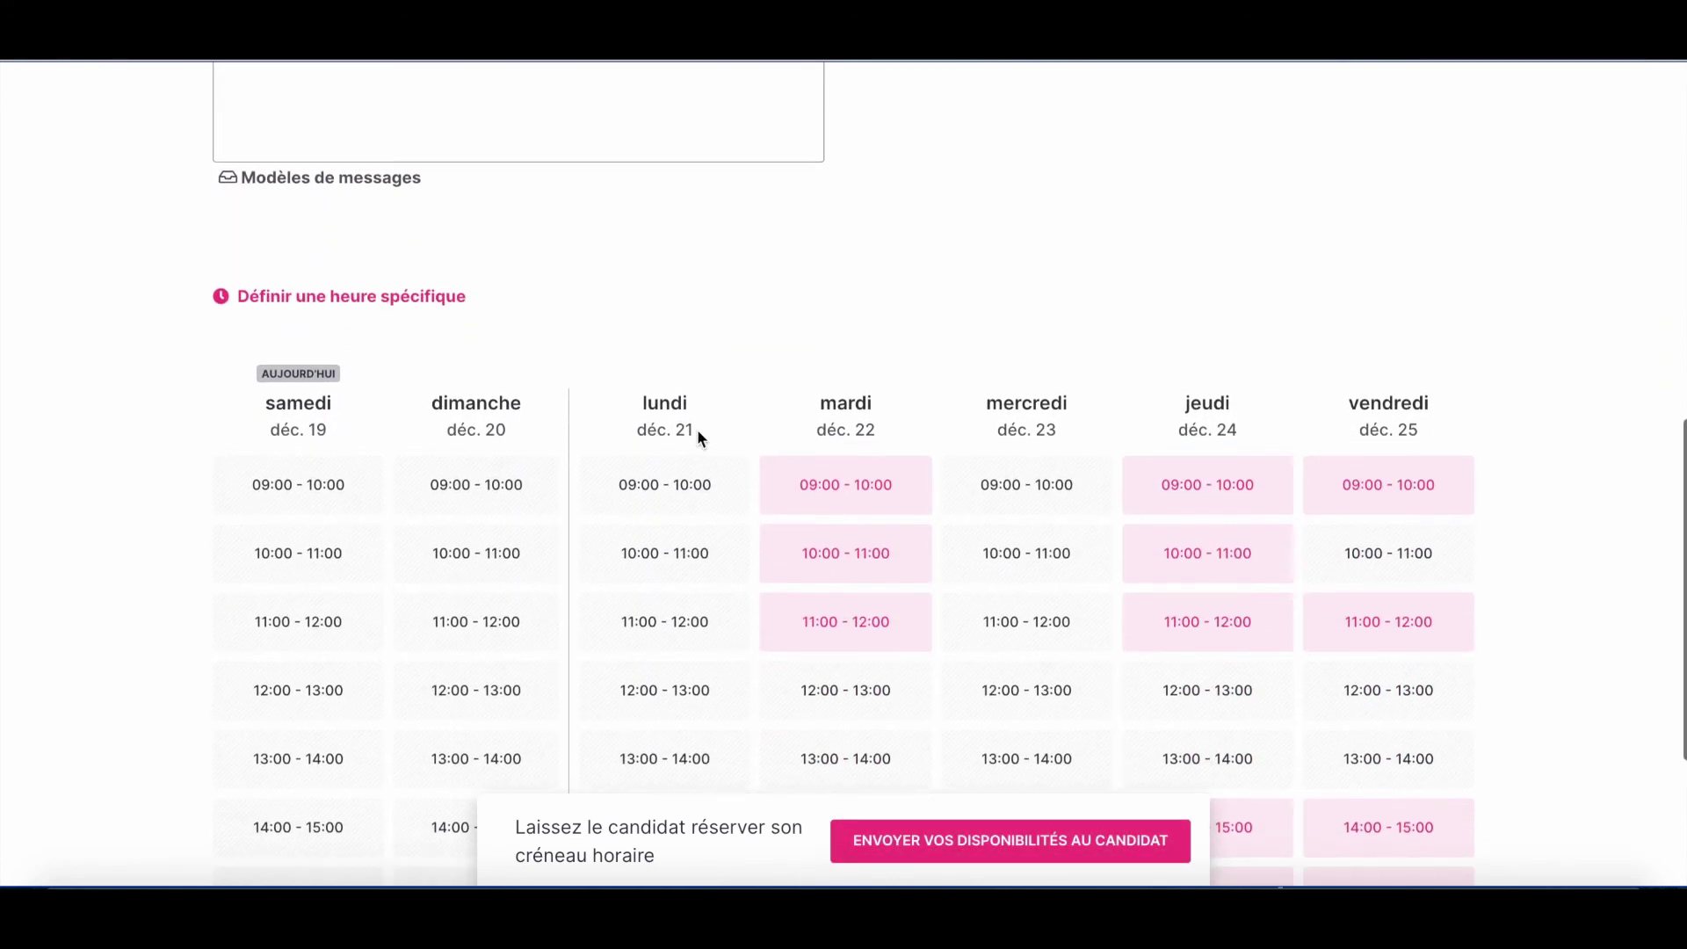
{"action": "scroll", "coordinate": [698, 431], "scroll_direction": "down", "scroll_amount": 2}
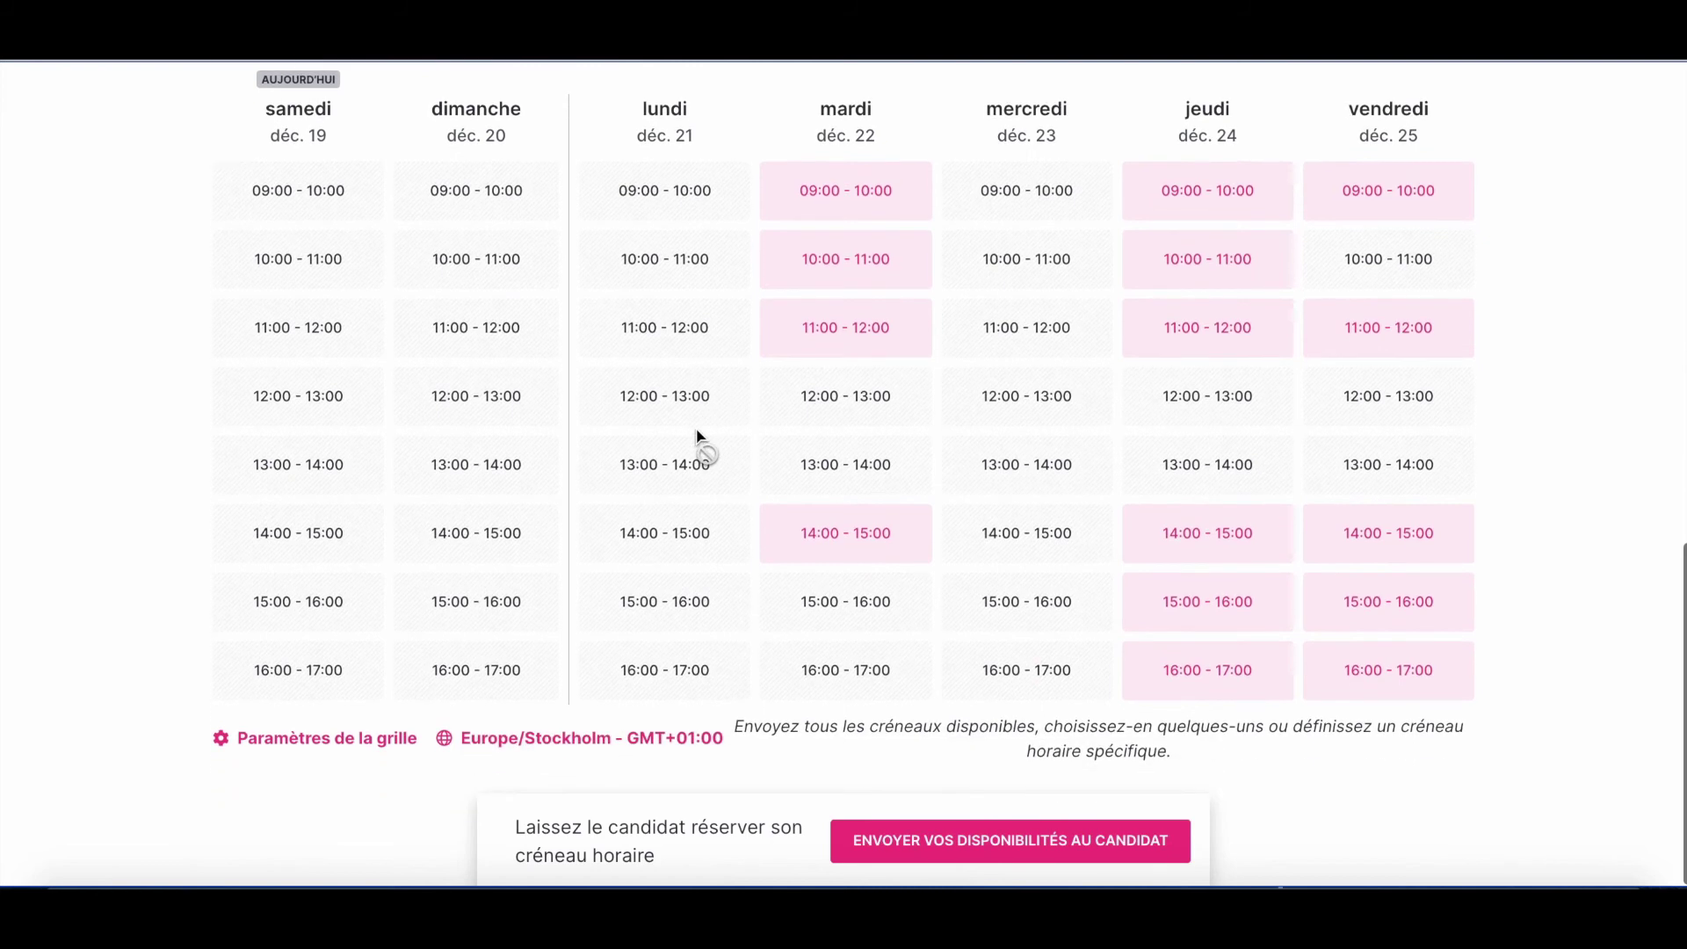
{"action": "scroll", "coordinate": [698, 430], "scroll_direction": "up", "scroll_amount": 6}
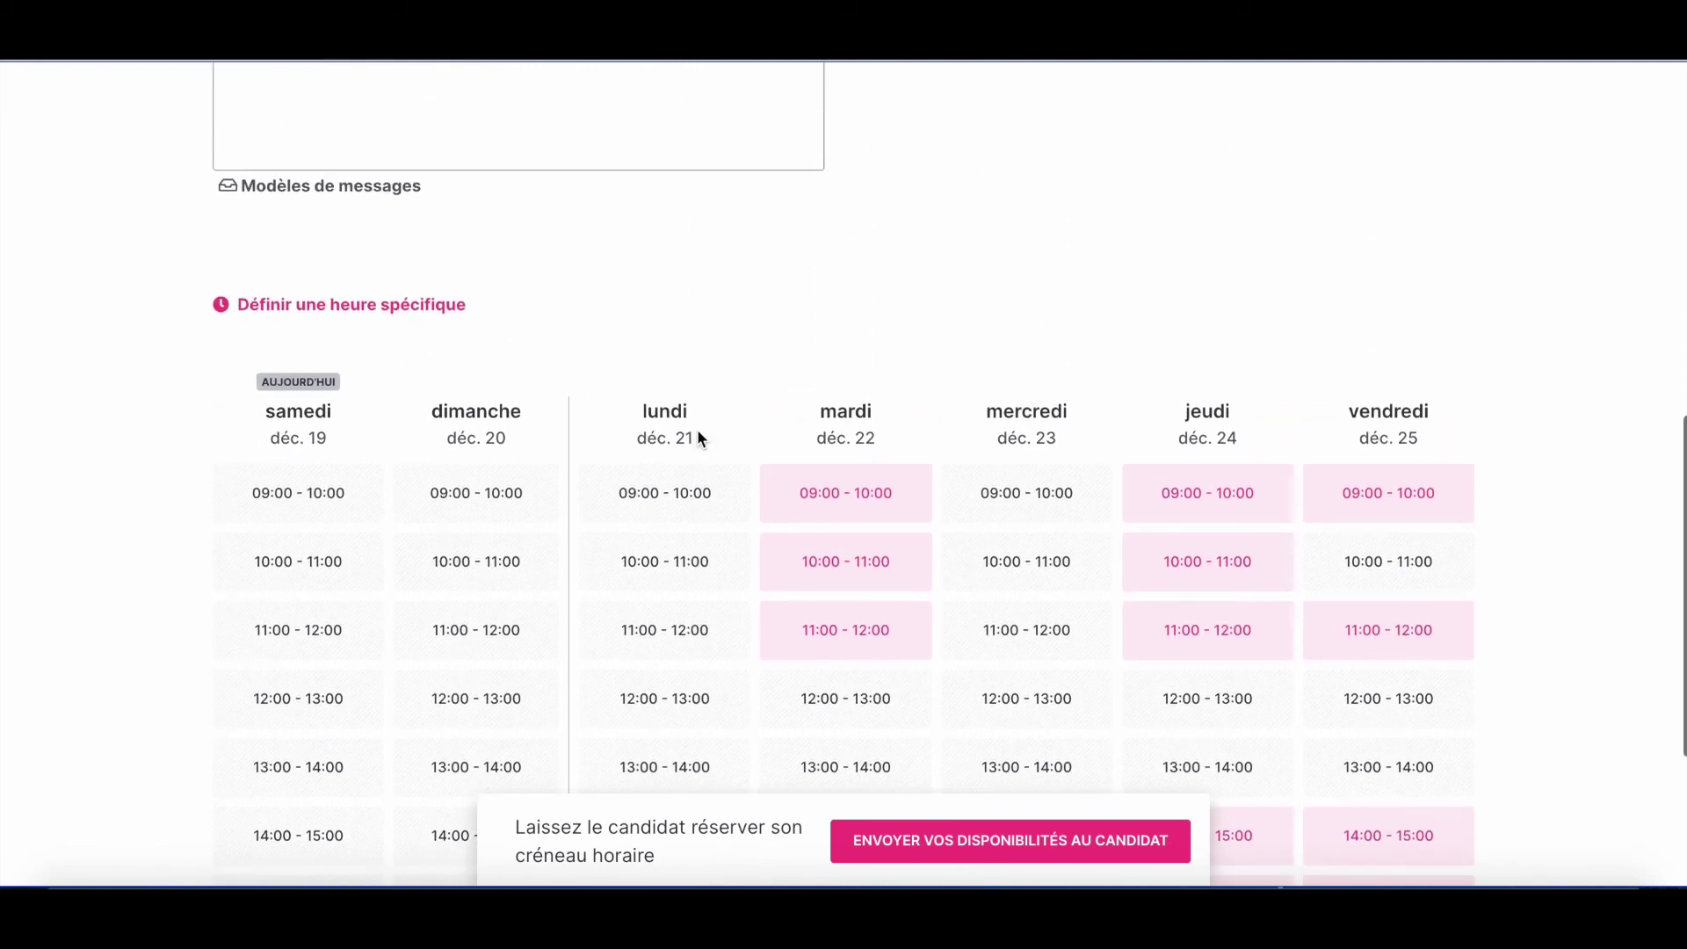
{"action": "scroll", "coordinate": [698, 435], "scroll_direction": "up", "scroll_amount": 4}
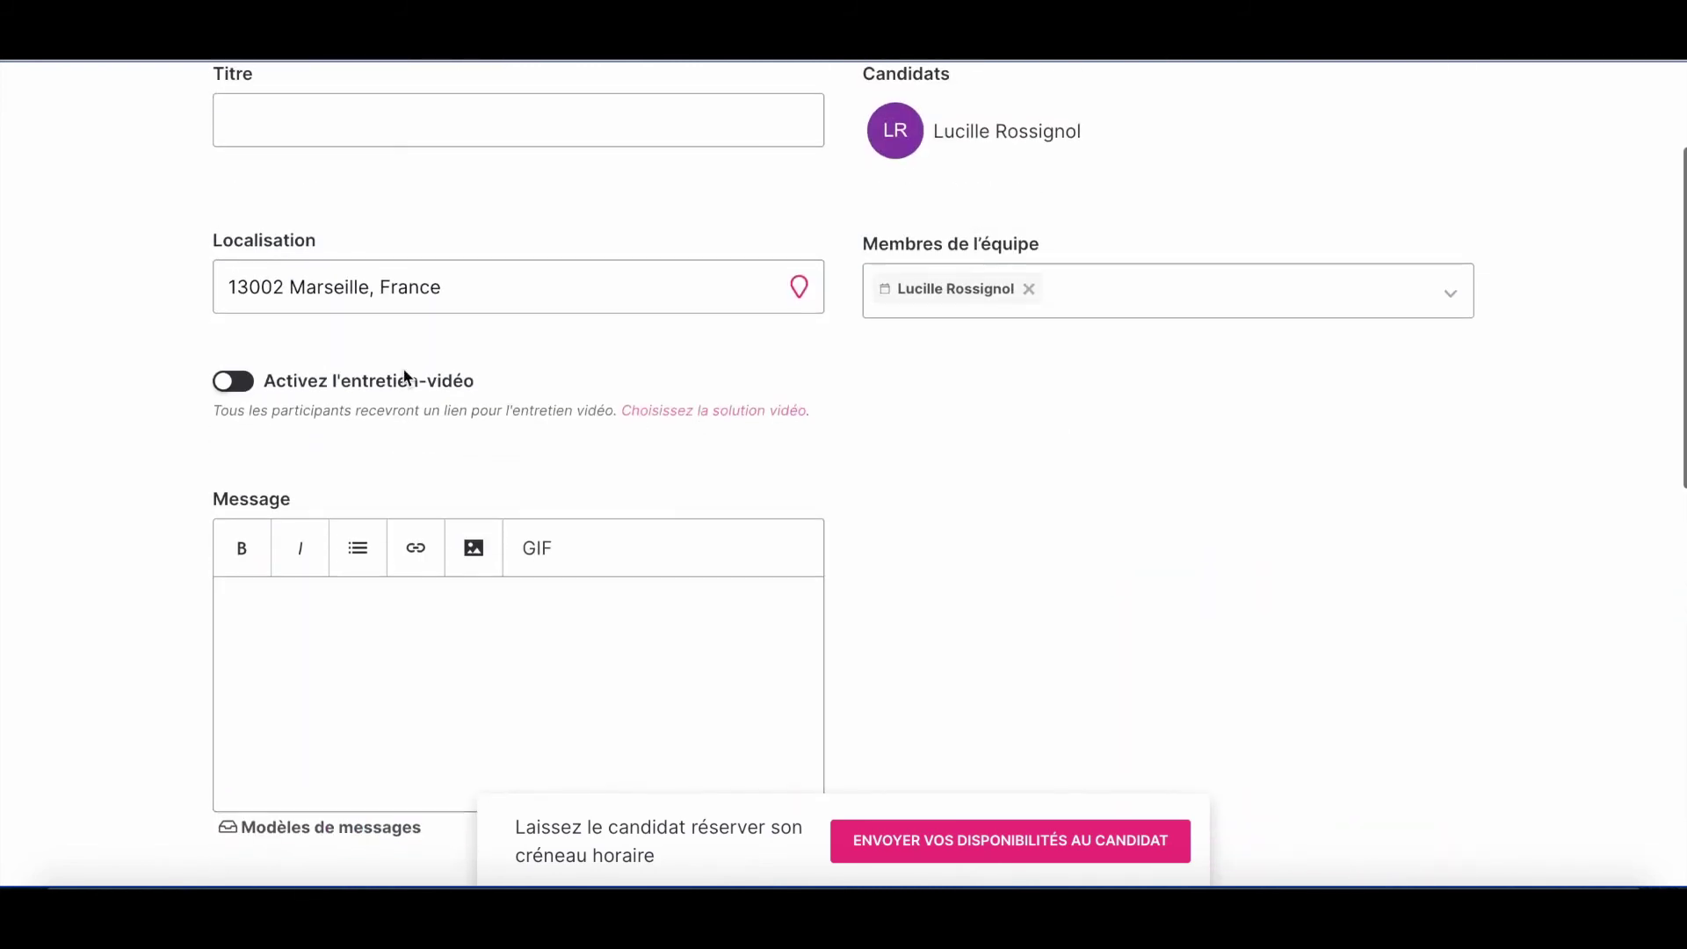
{"action": "left_click", "coordinate": [234, 383]}
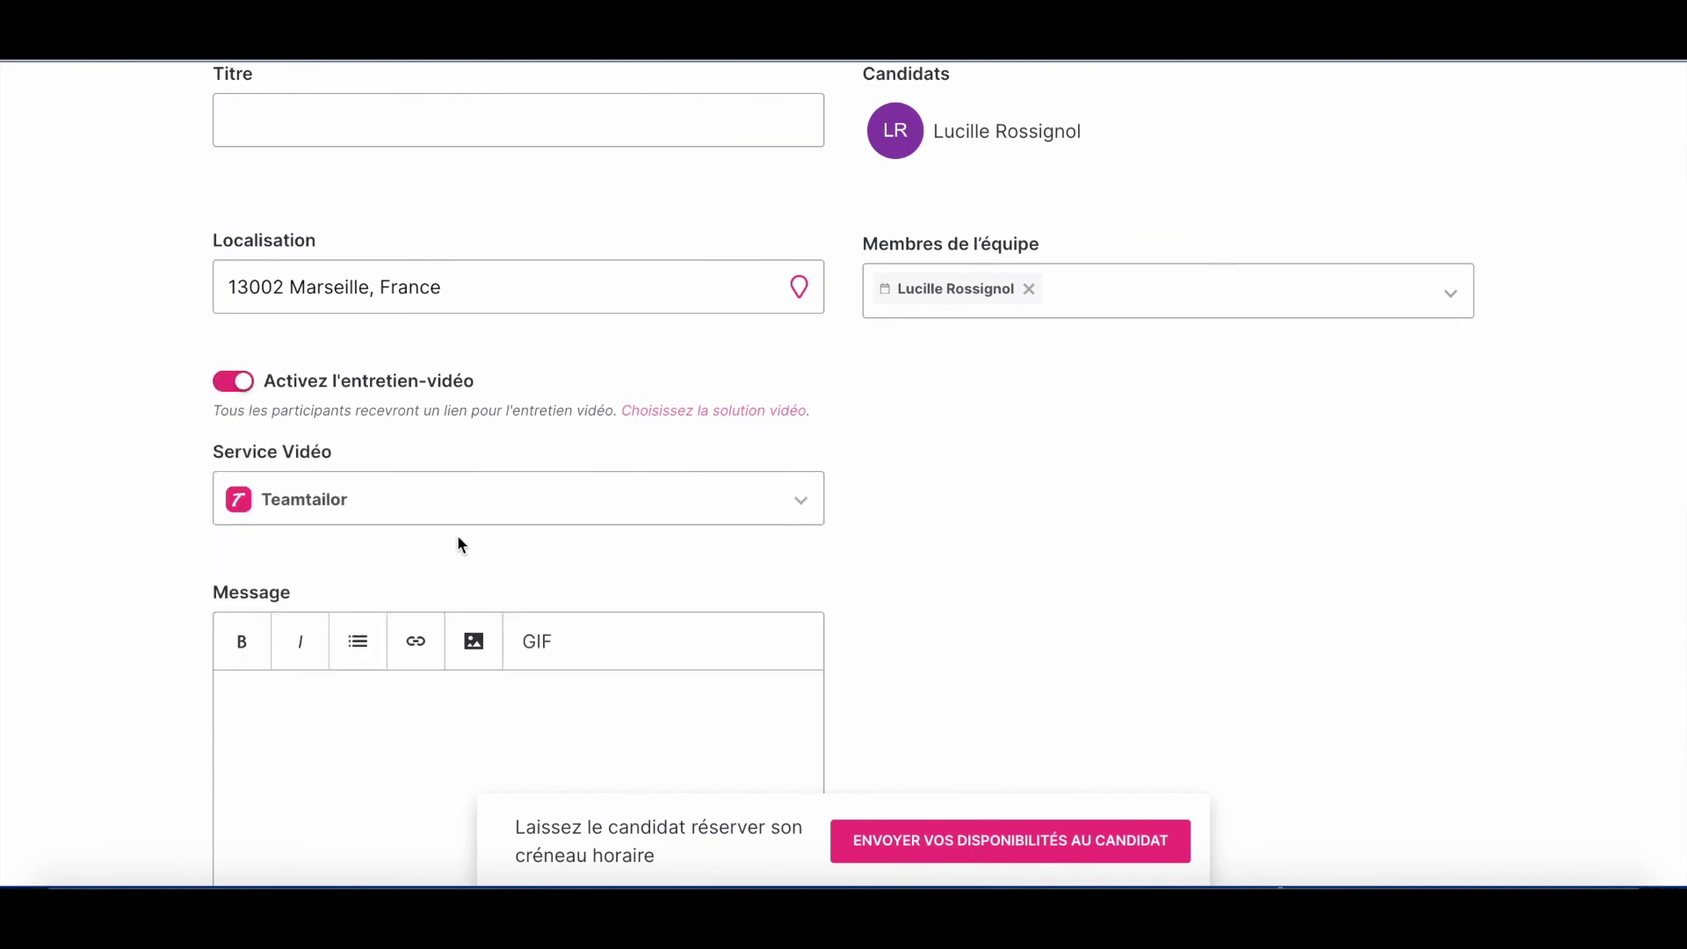
{"action": "scroll", "coordinate": [470, 533], "scroll_direction": "up", "scroll_amount": 2}
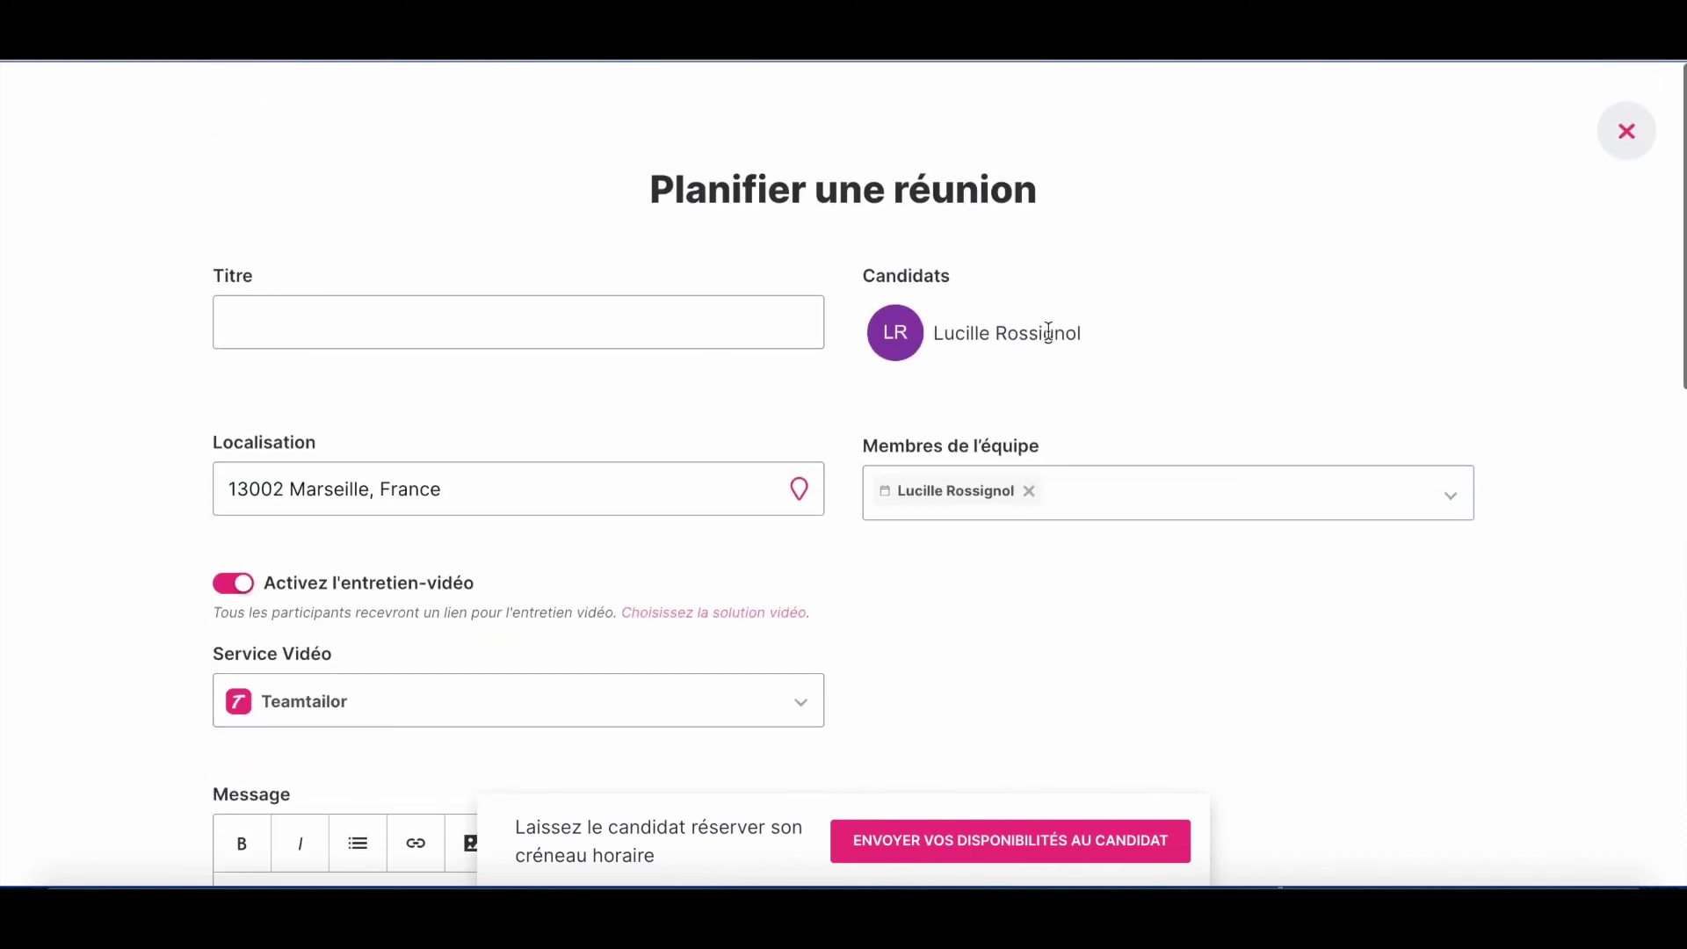
{"action": "left_click", "coordinate": [1619, 143]}
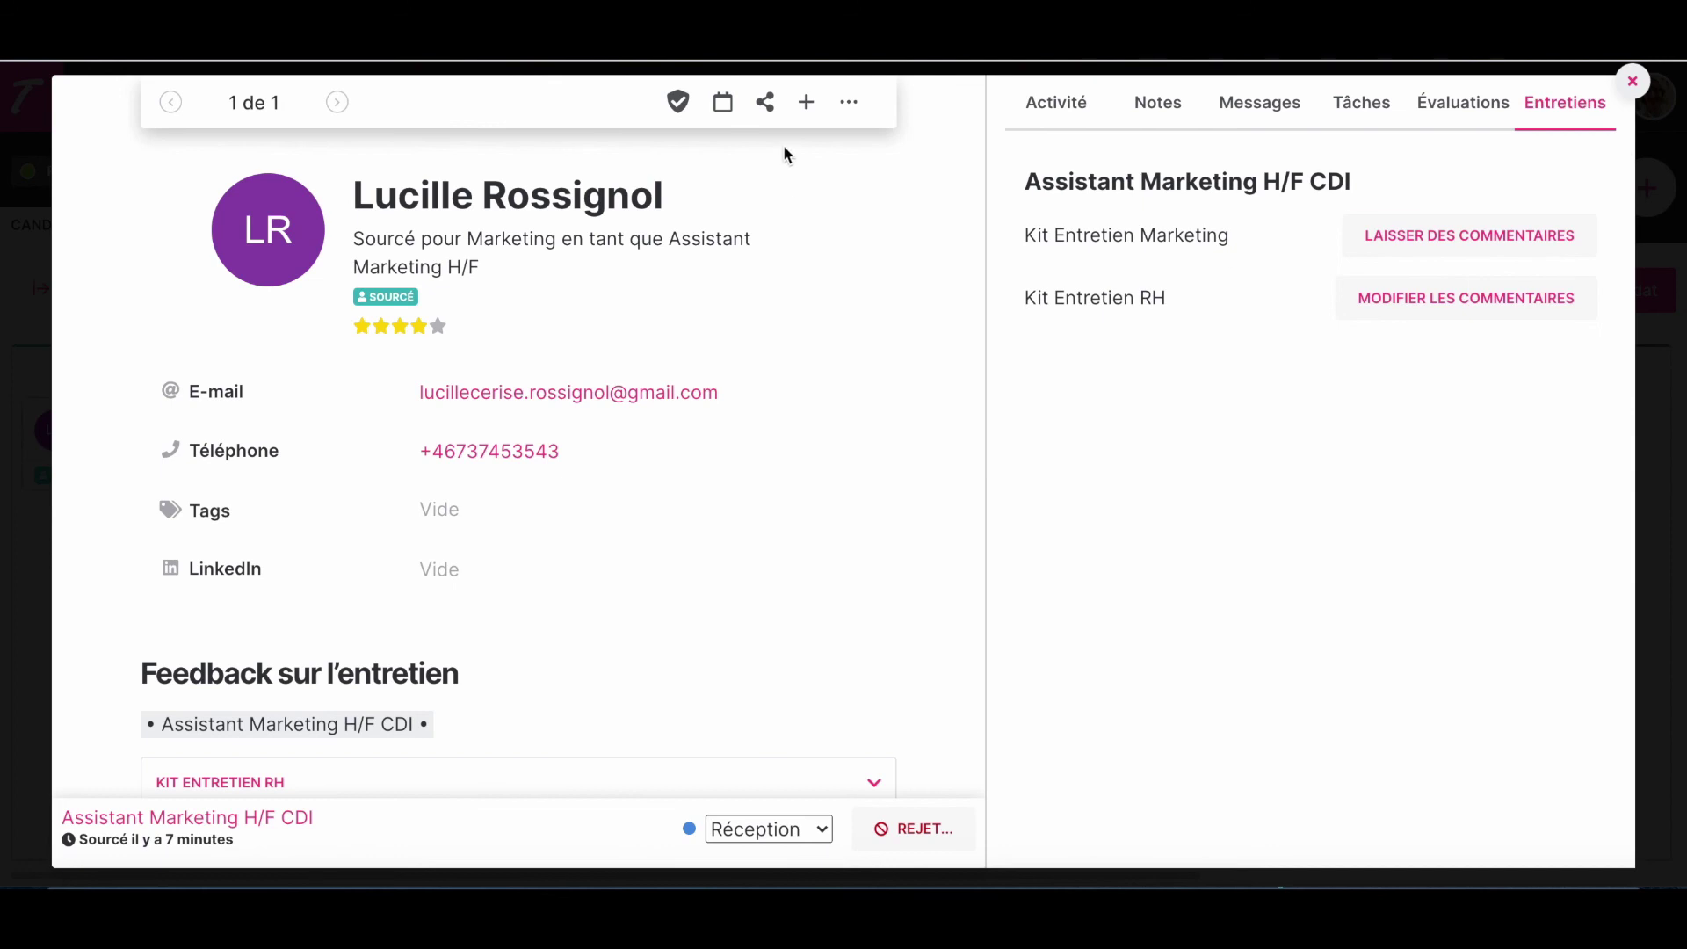
Examine the candidate sharing options by link and by e-mail, including the global and job-specific information to include
{"action": "left_click", "coordinate": [765, 103]}
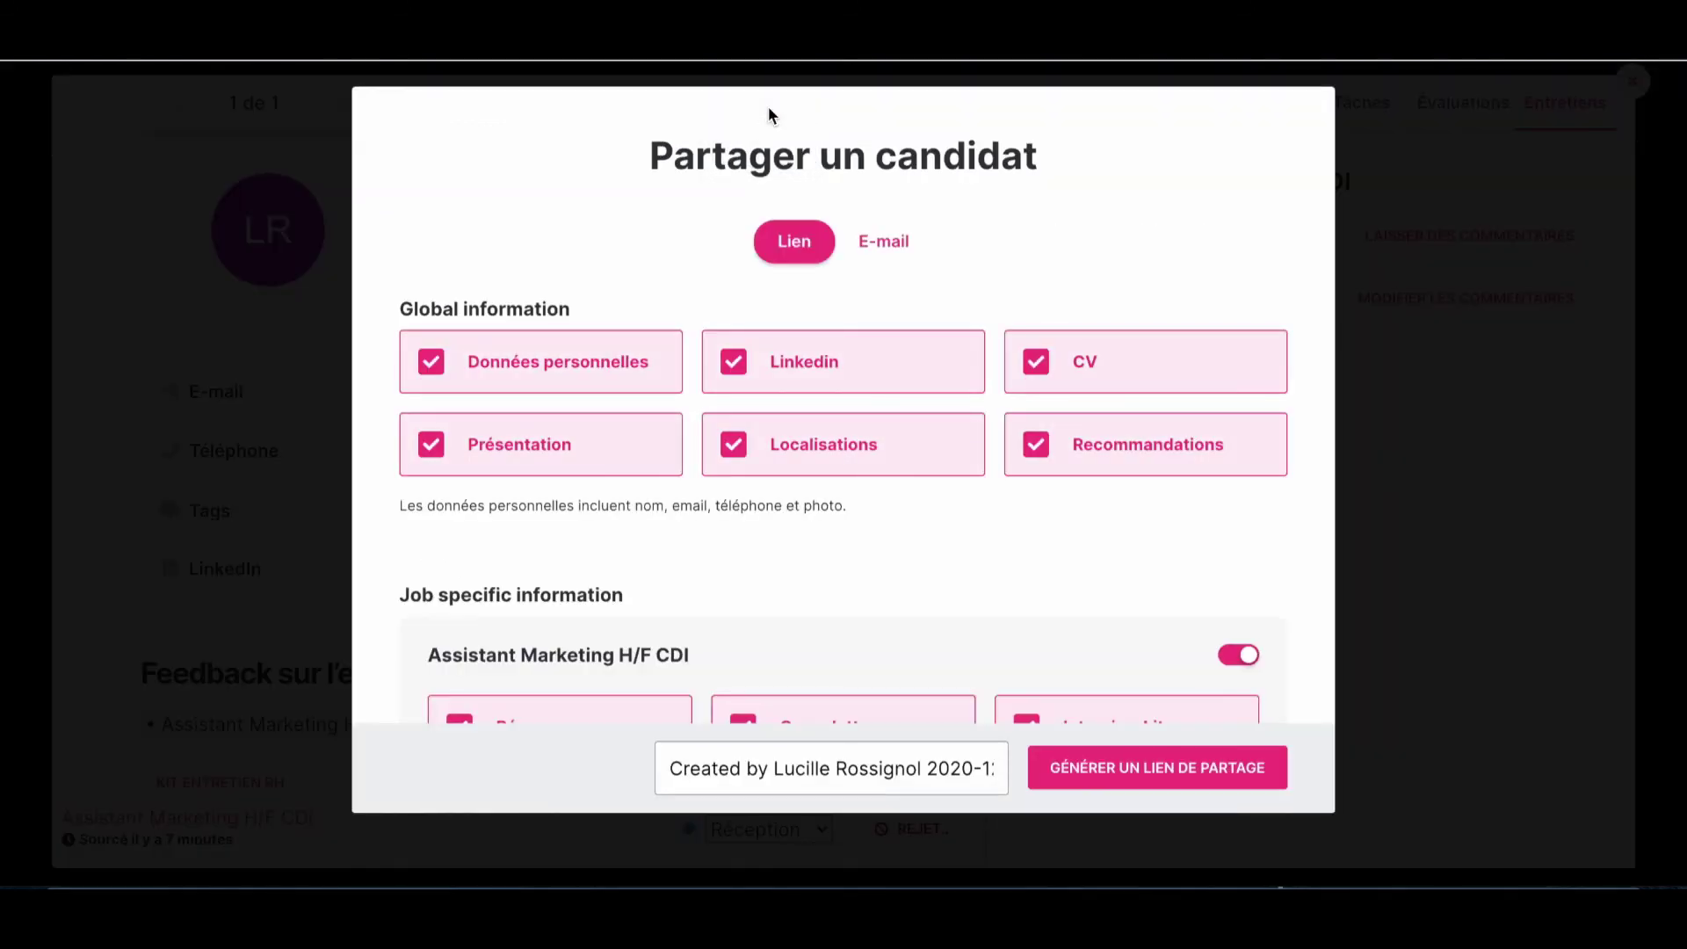
{"action": "scroll", "coordinate": [770, 506], "scroll_direction": "down", "scroll_amount": 5}
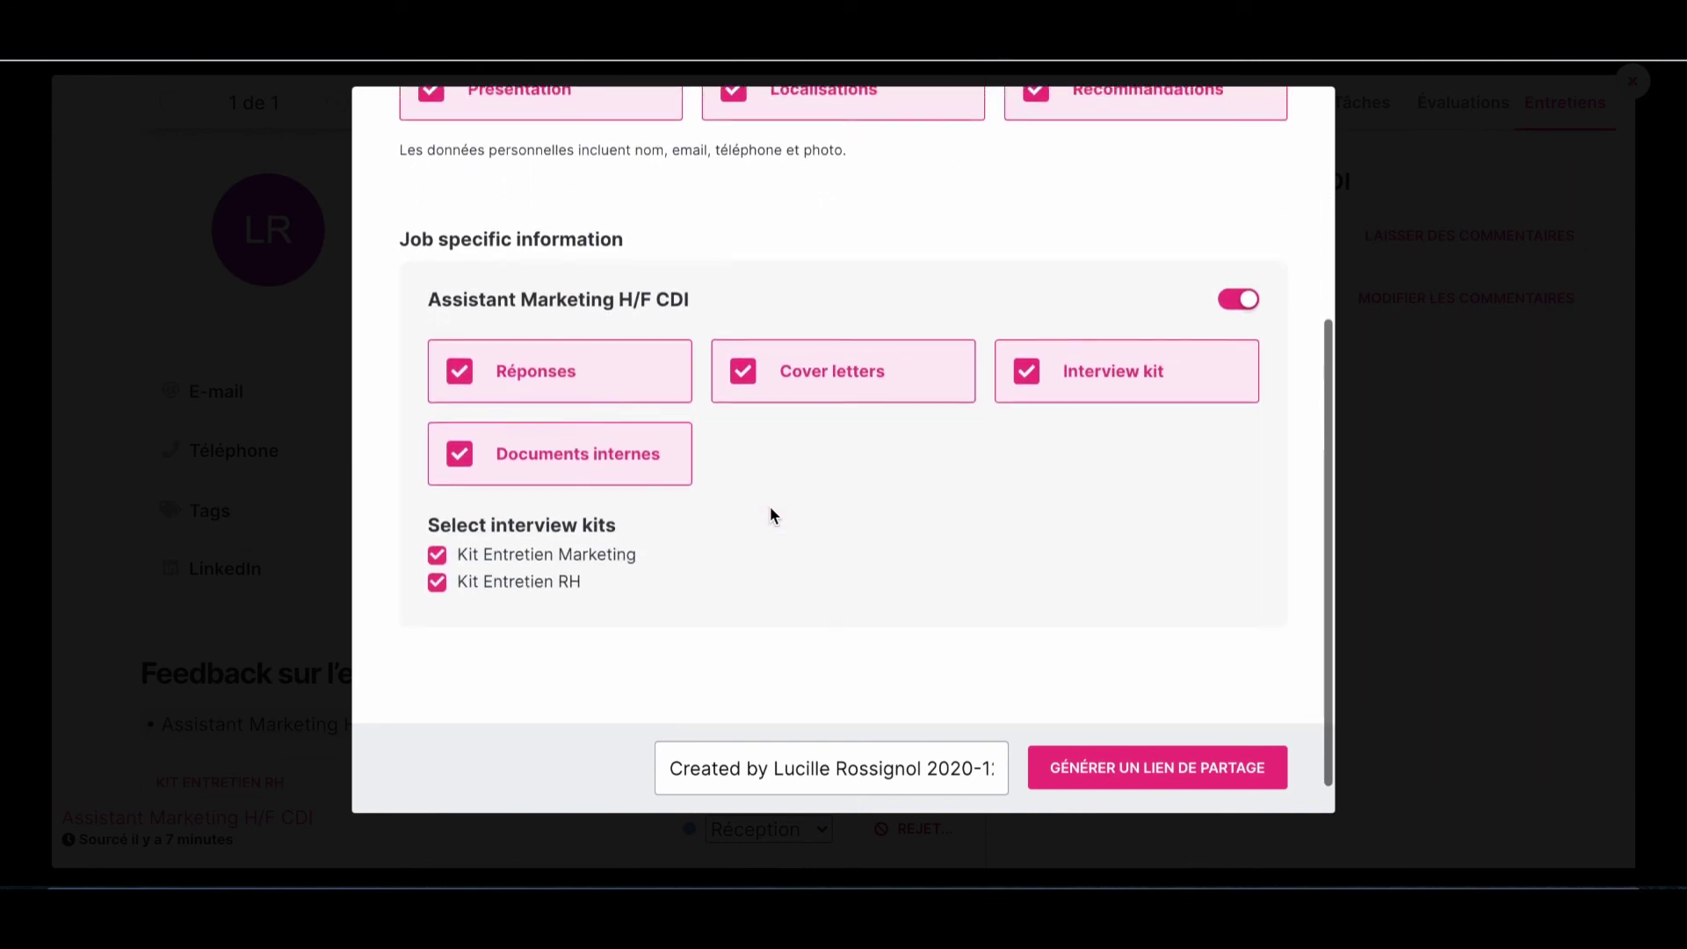
{"action": "scroll", "coordinate": [770, 509], "scroll_direction": "up", "scroll_amount": 2}
{"action": "scroll", "coordinate": [771, 510], "scroll_direction": "up", "scroll_amount": 3}
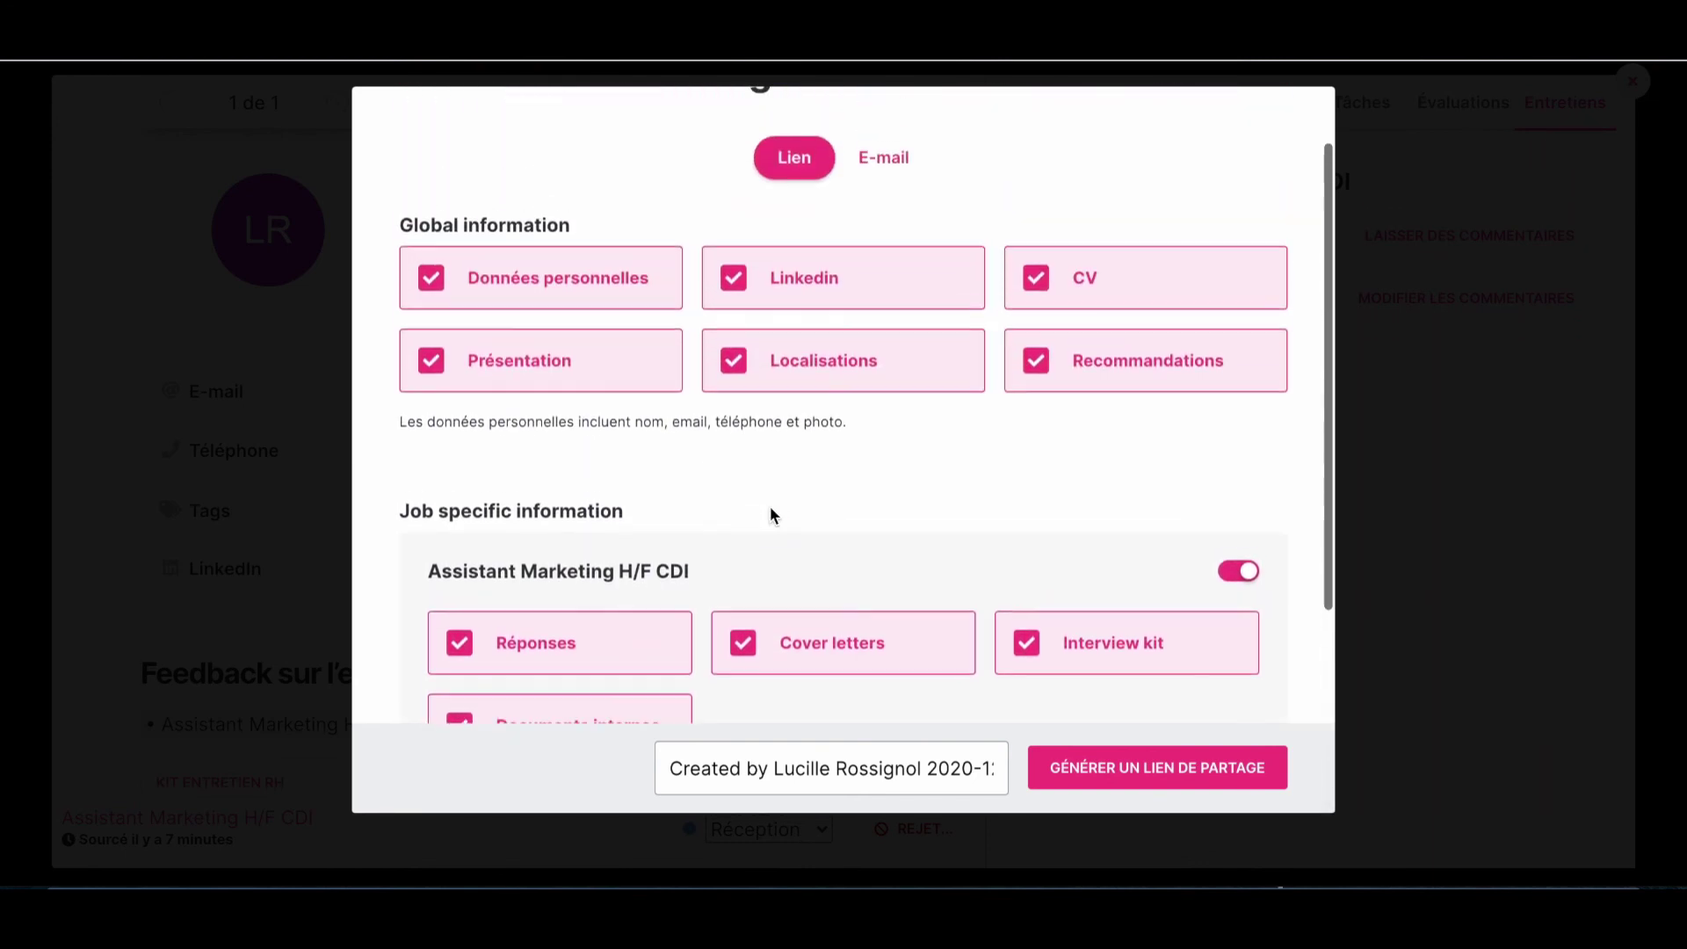
{"action": "left_click", "coordinate": [890, 254]}
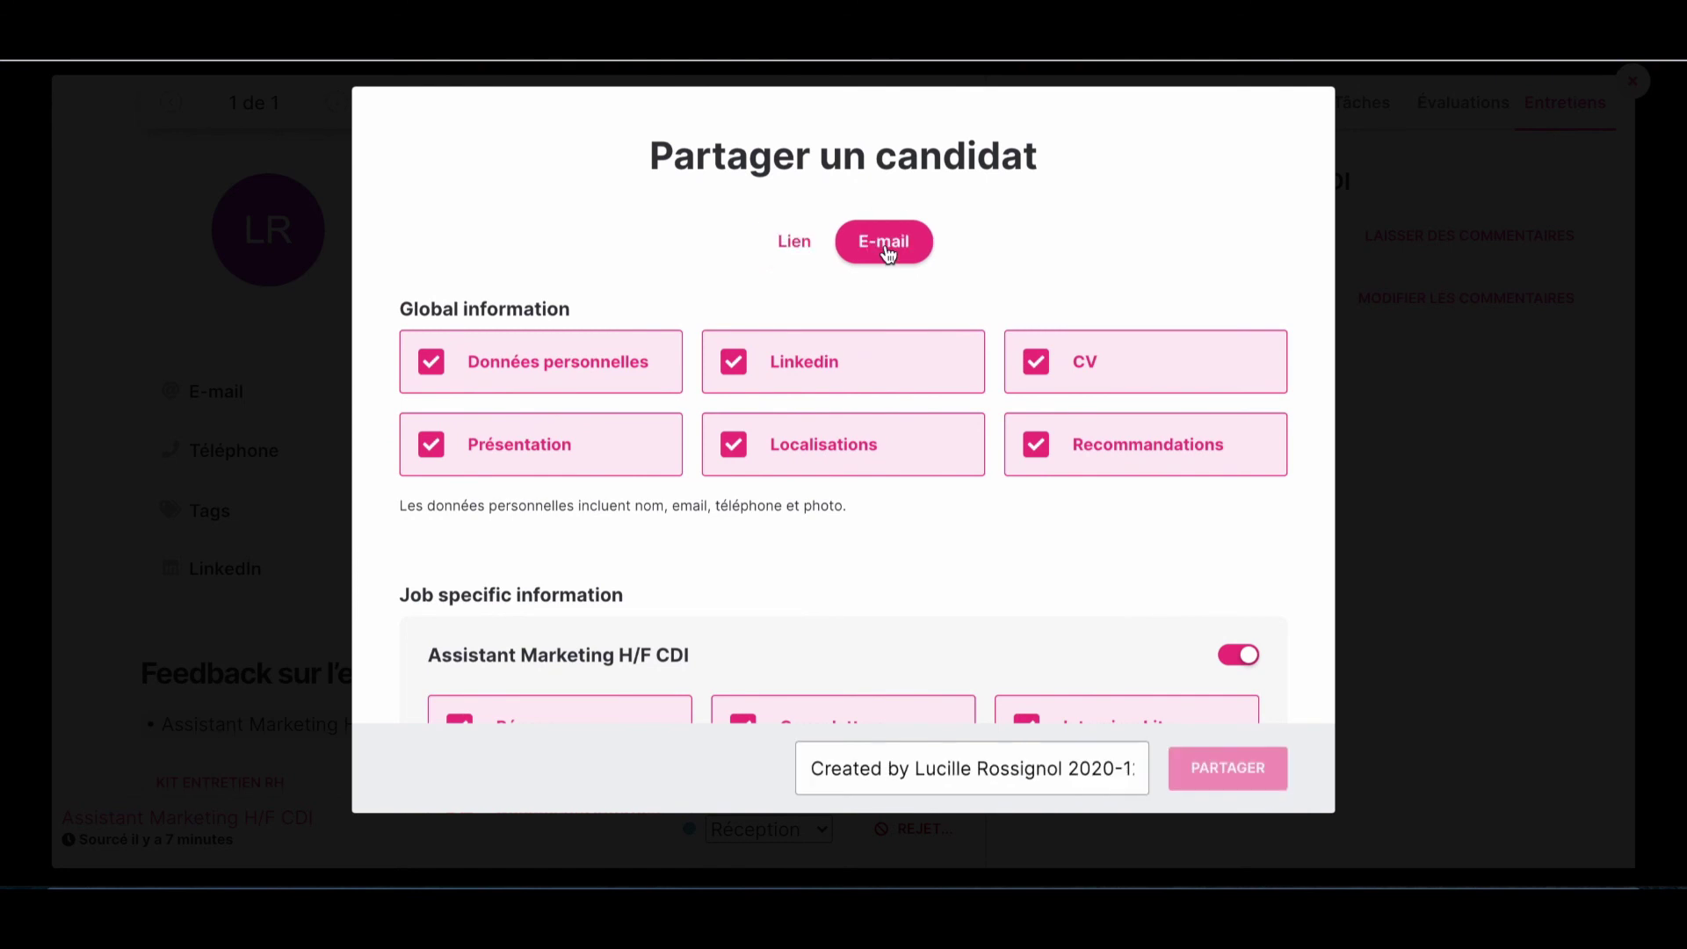
{"action": "left_click", "coordinate": [1450, 275]}
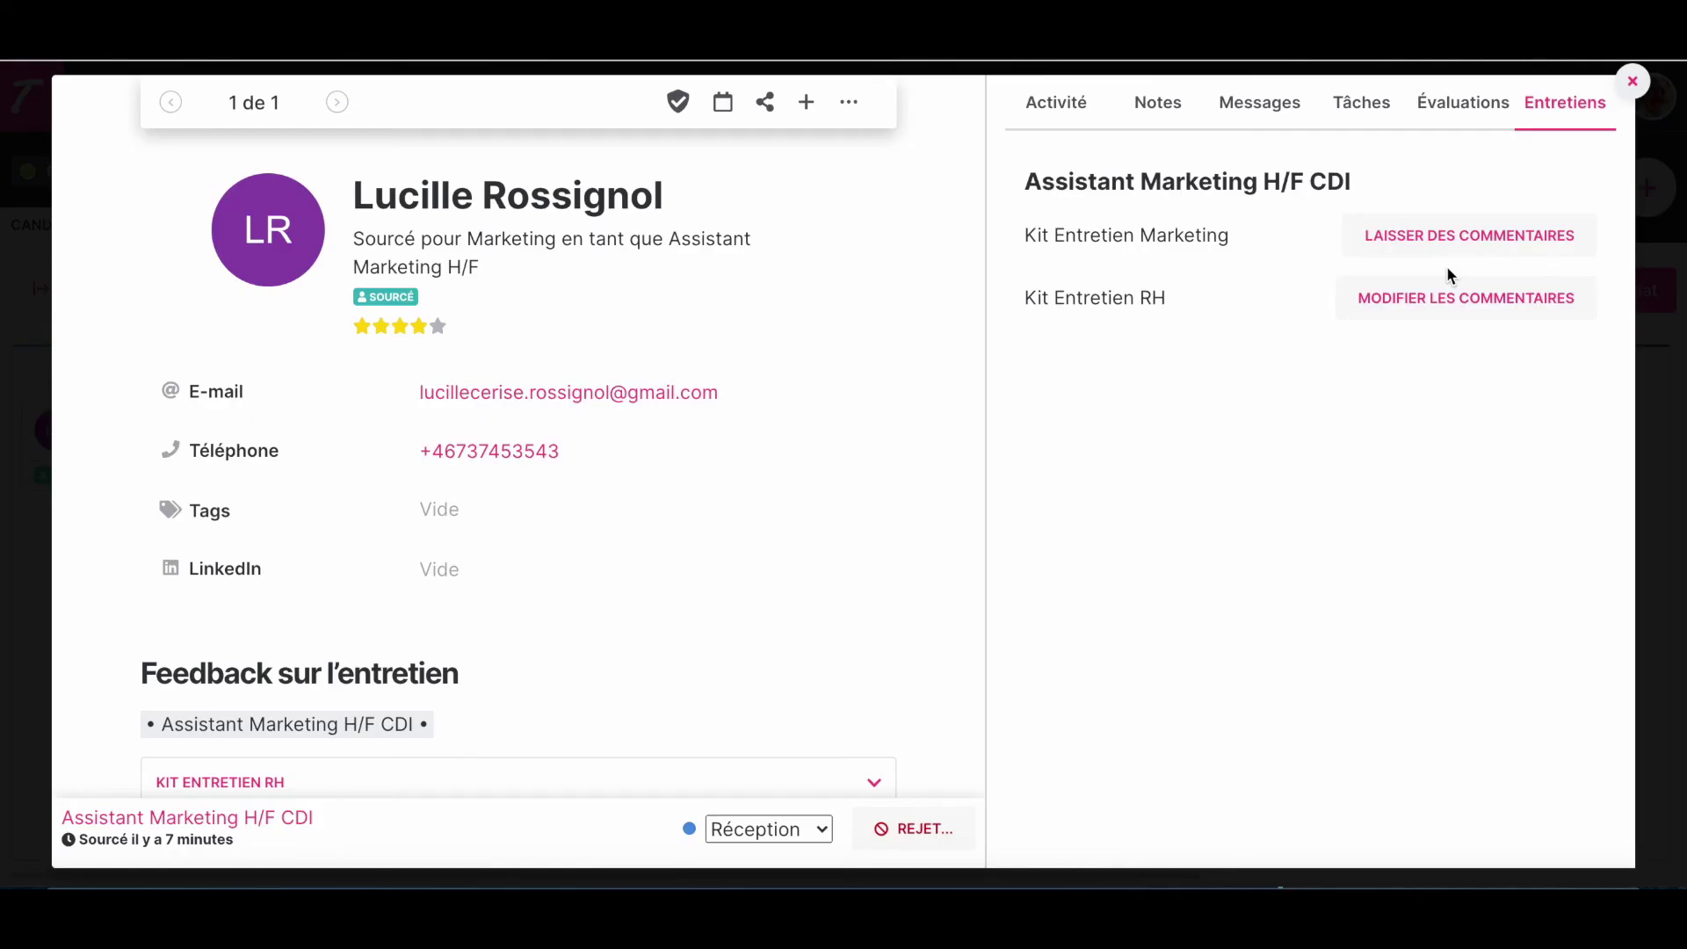
Look through the job offers the candidate can be added to and the additional actions available on the profile
{"action": "left_click", "coordinate": [801, 103]}
{"action": "left_click", "coordinate": [774, 458]}
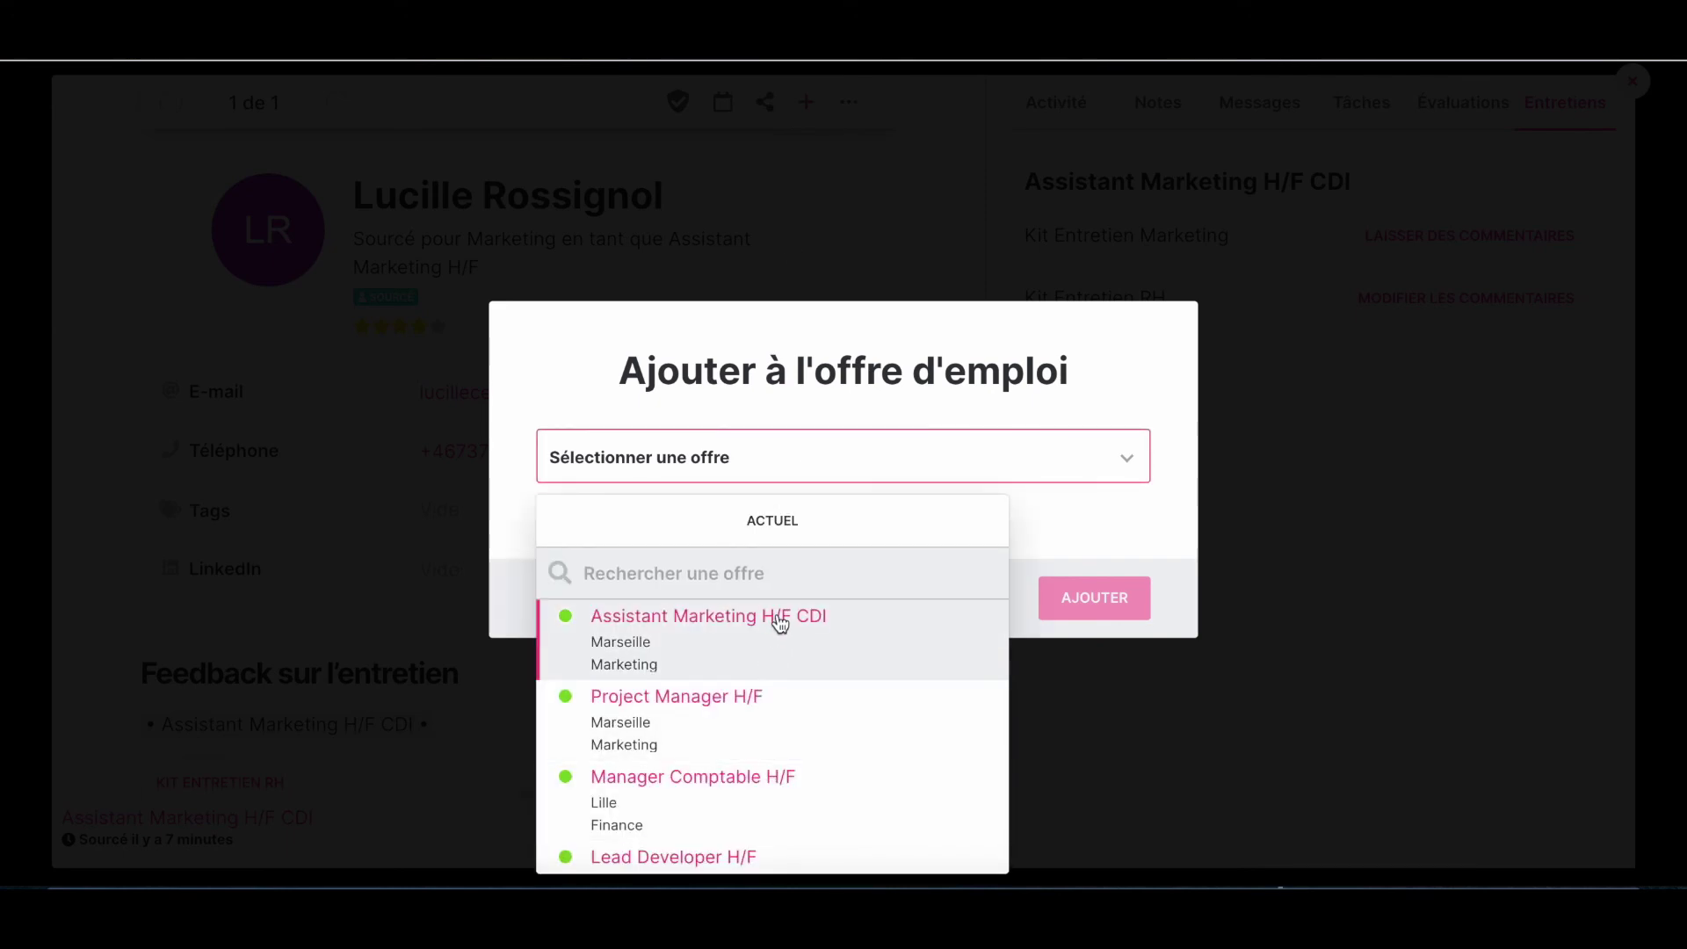
{"action": "left_click", "coordinate": [1384, 312]}
{"action": "left_click", "coordinate": [859, 103]}
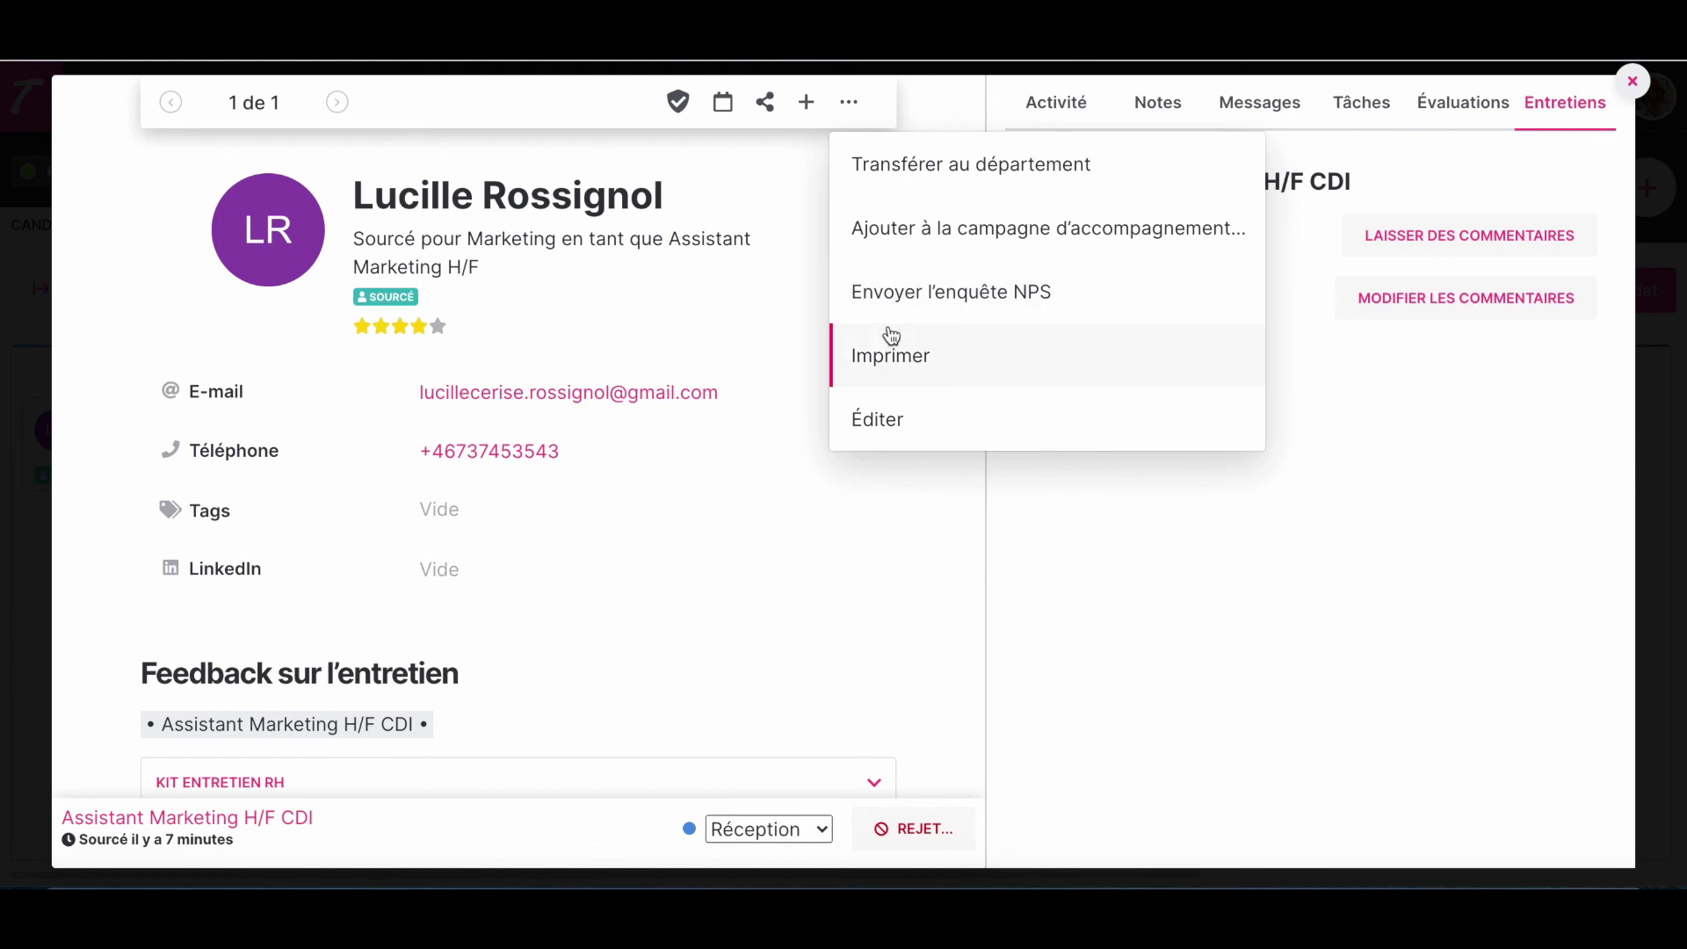
{"action": "left_click", "coordinate": [934, 549]}
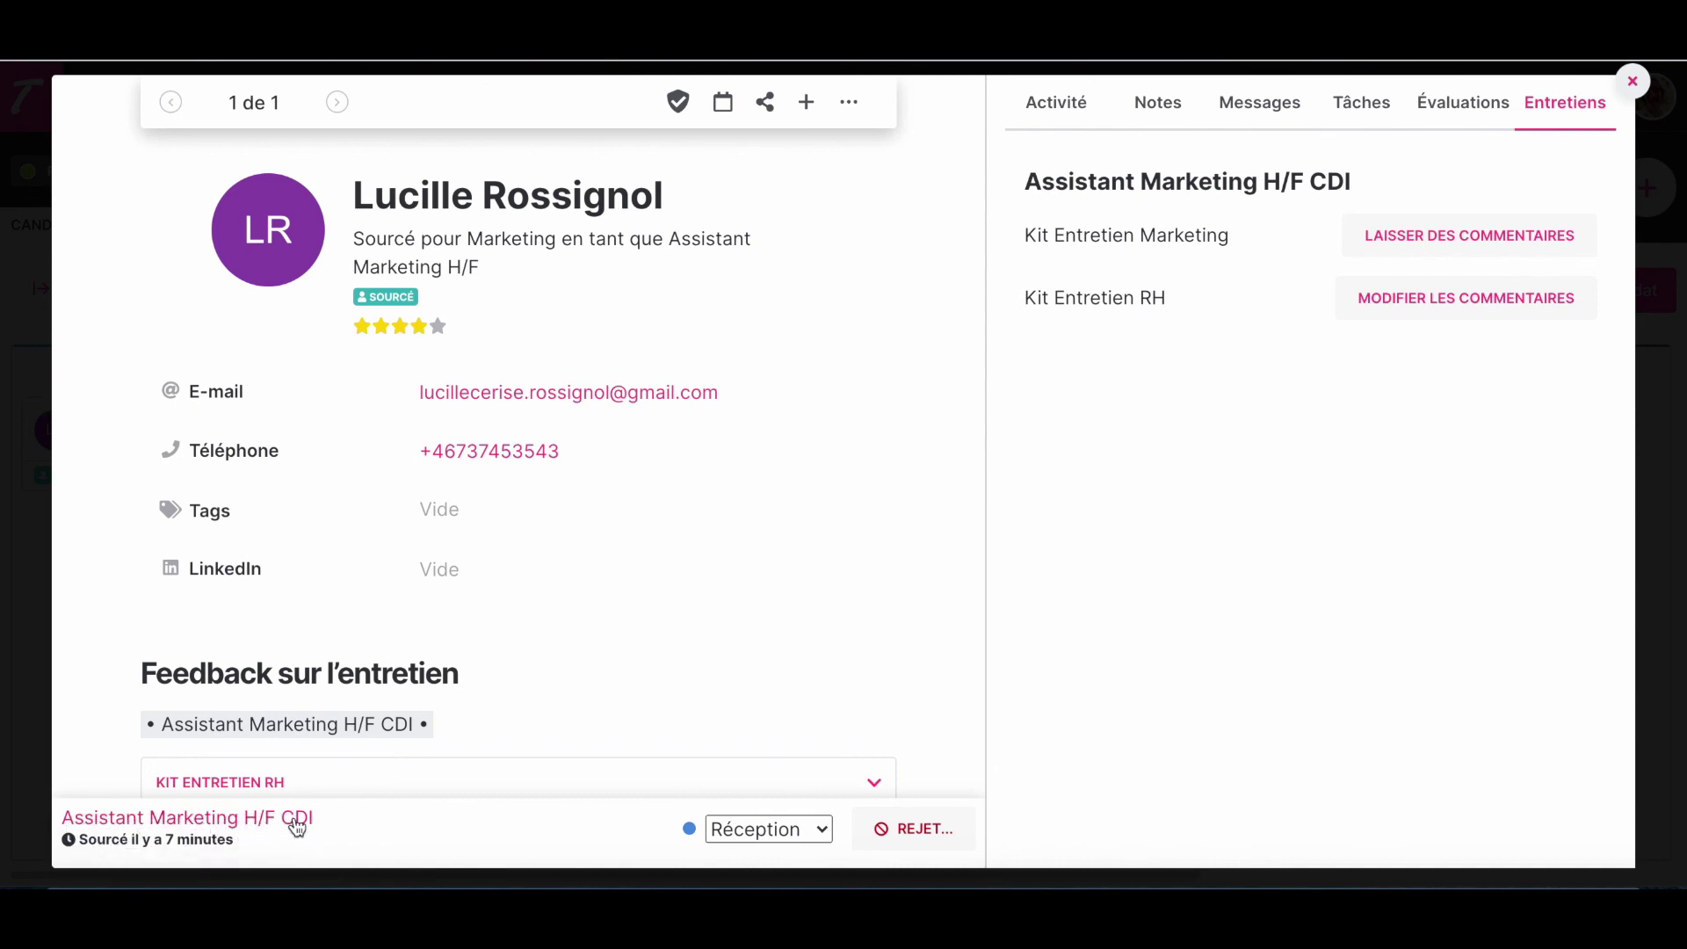
Change the candidate's recruitment stage to Sélection
{"action": "left_click", "coordinate": [808, 830]}
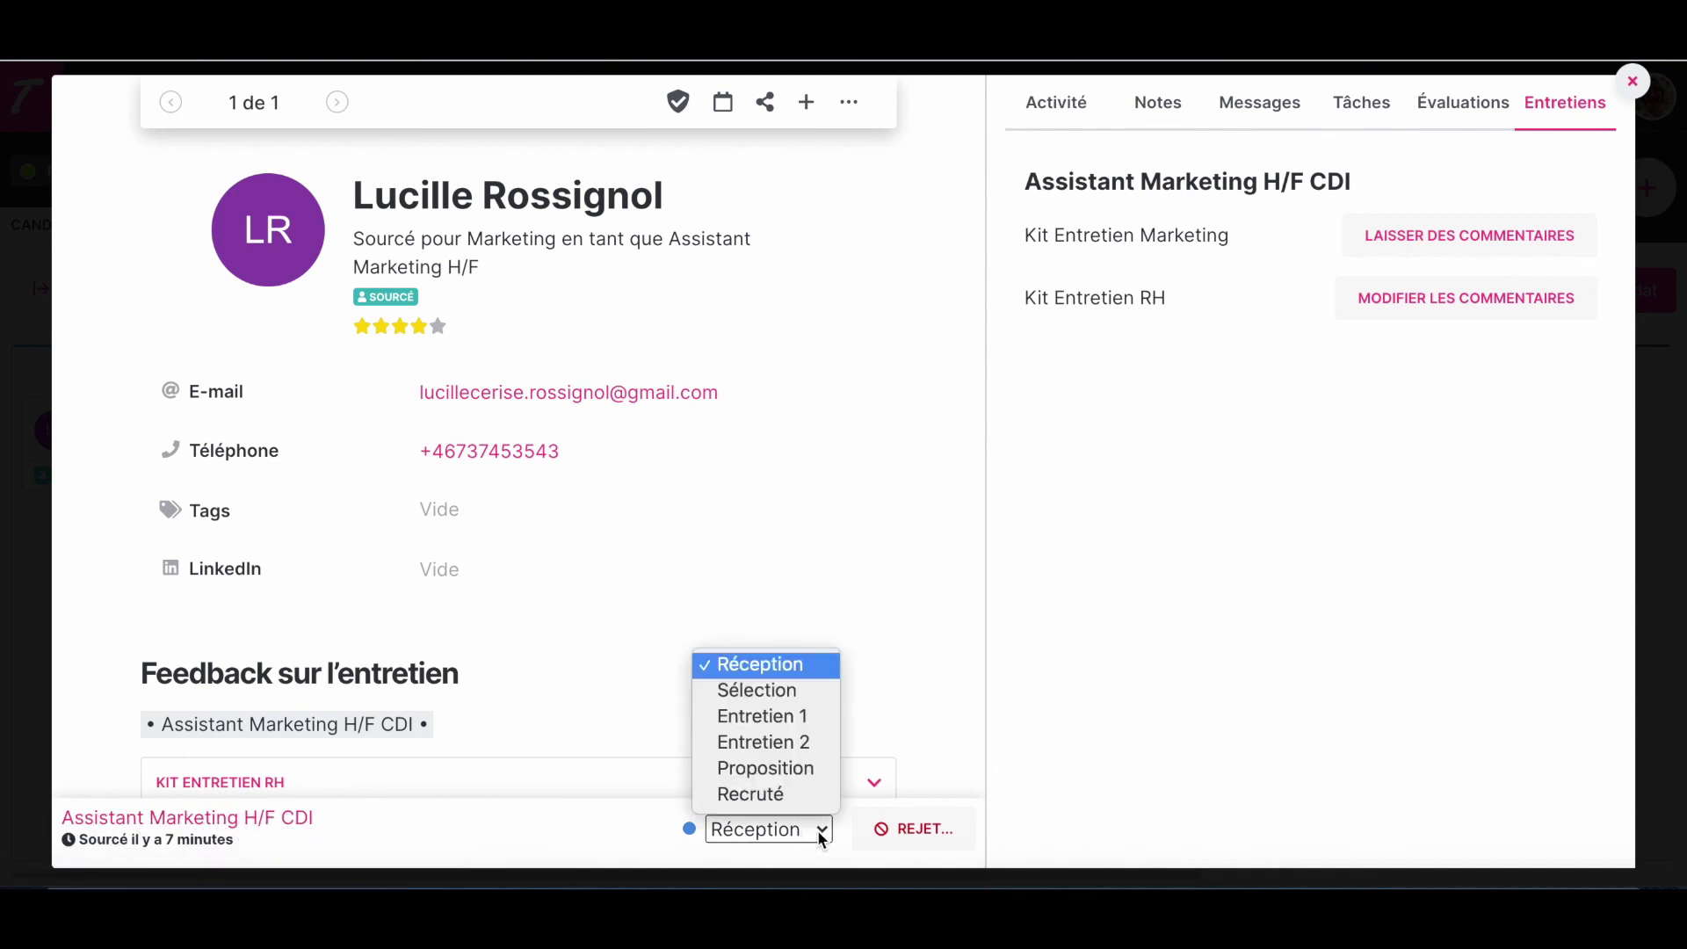
{"action": "key", "text": "Escape"}
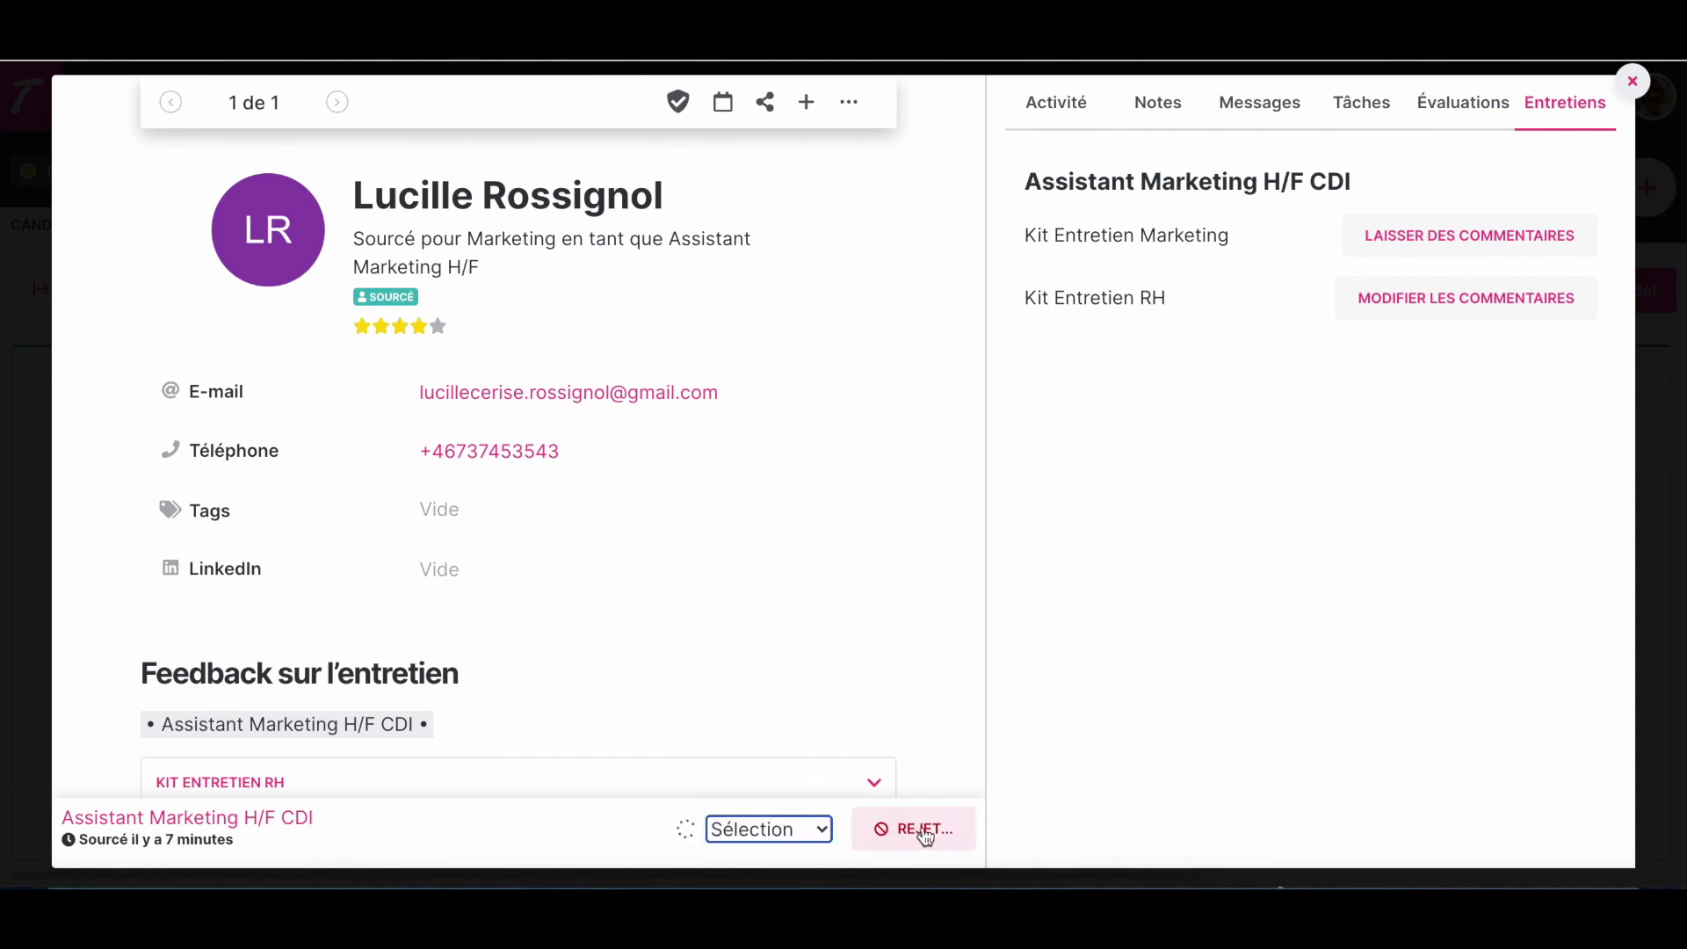
Examine the candidate rejection options, including sending without e-mail, the sending delay and the customizable message, without rejecting the candidate
{"action": "left_click", "coordinate": [925, 836]}
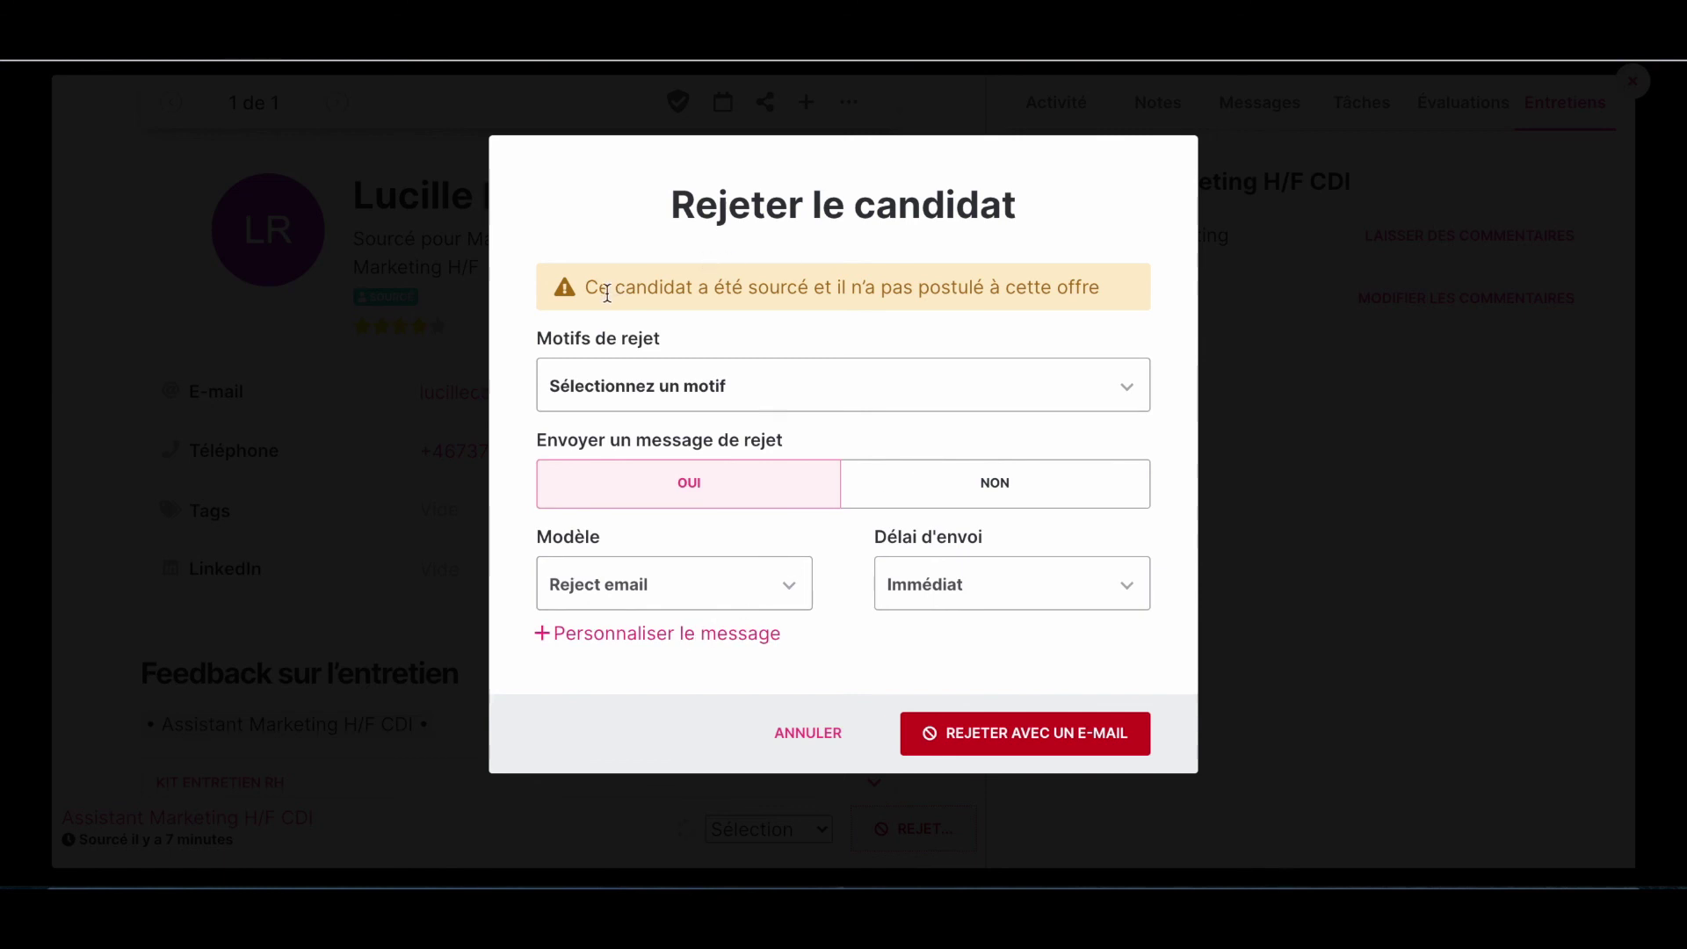
{"action": "left_click", "coordinate": [938, 490]}
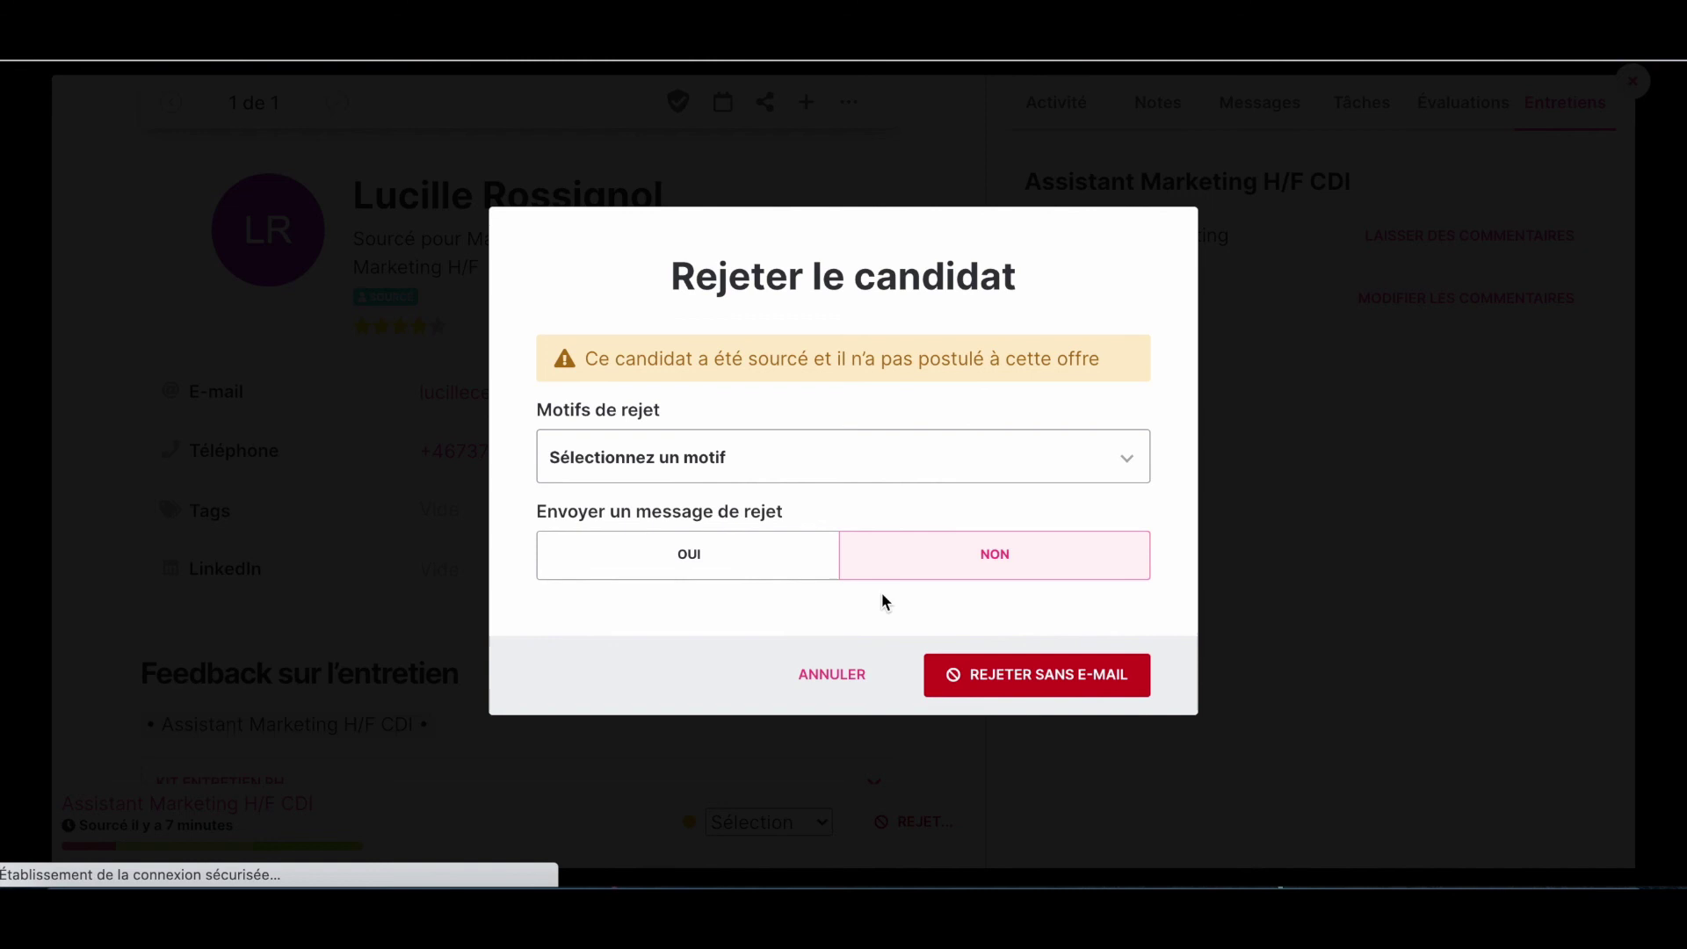
{"action": "left_click", "coordinate": [787, 553]}
{"action": "left_click", "coordinate": [952, 587]}
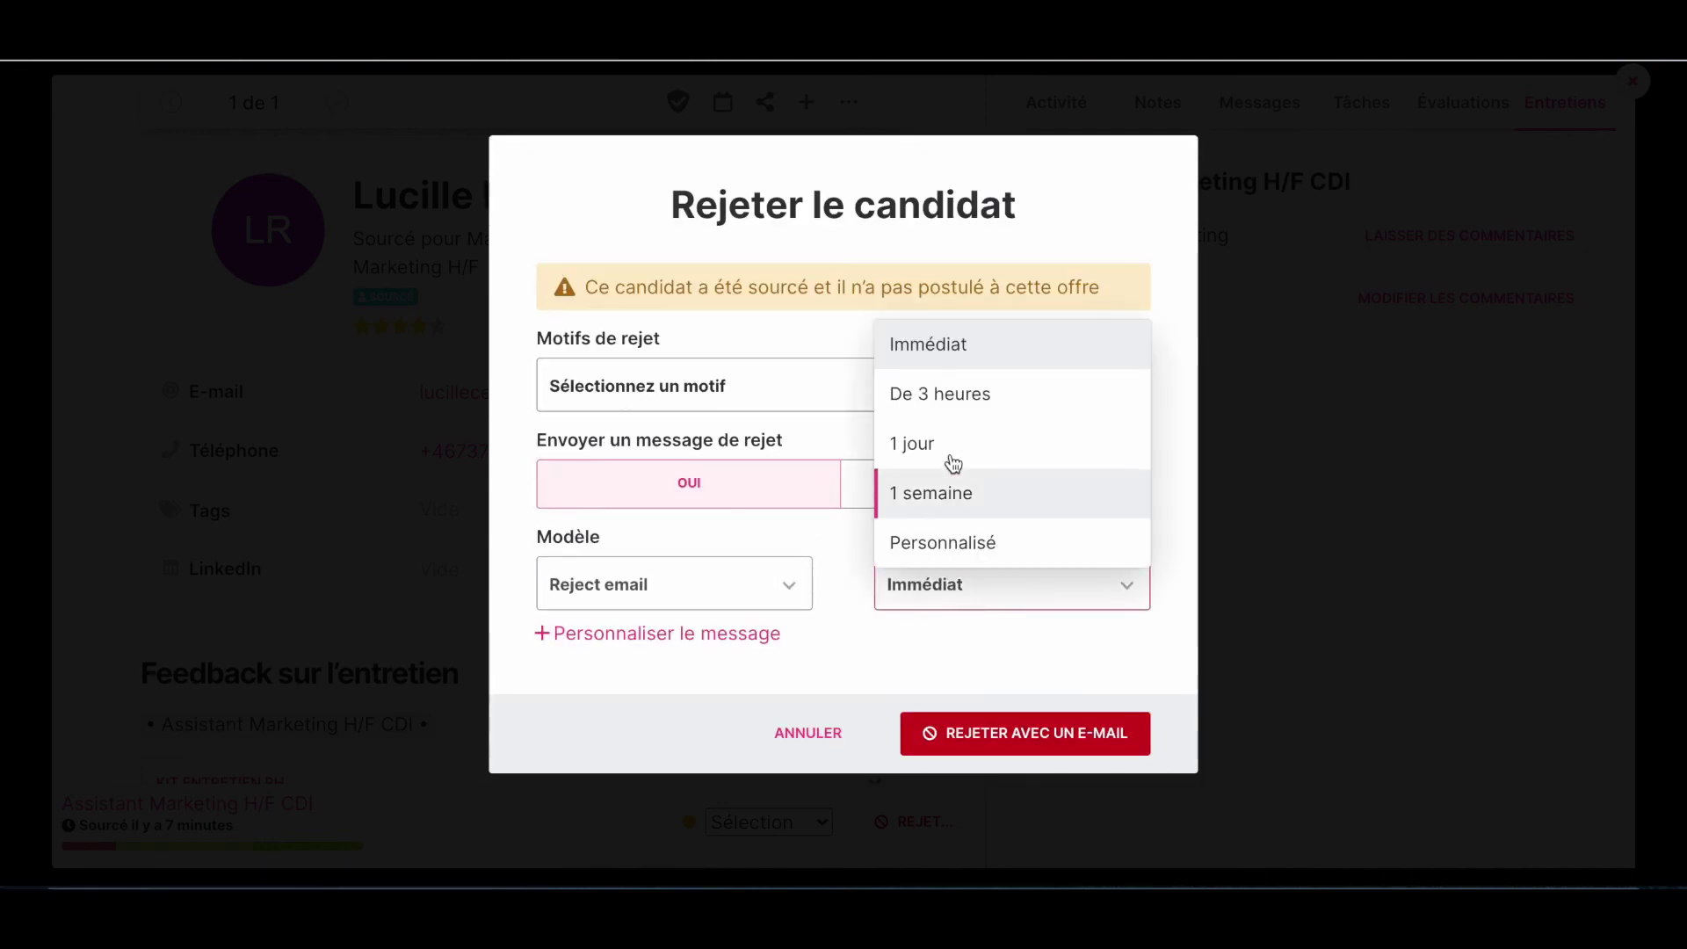
{"action": "left_click", "coordinate": [722, 648]}
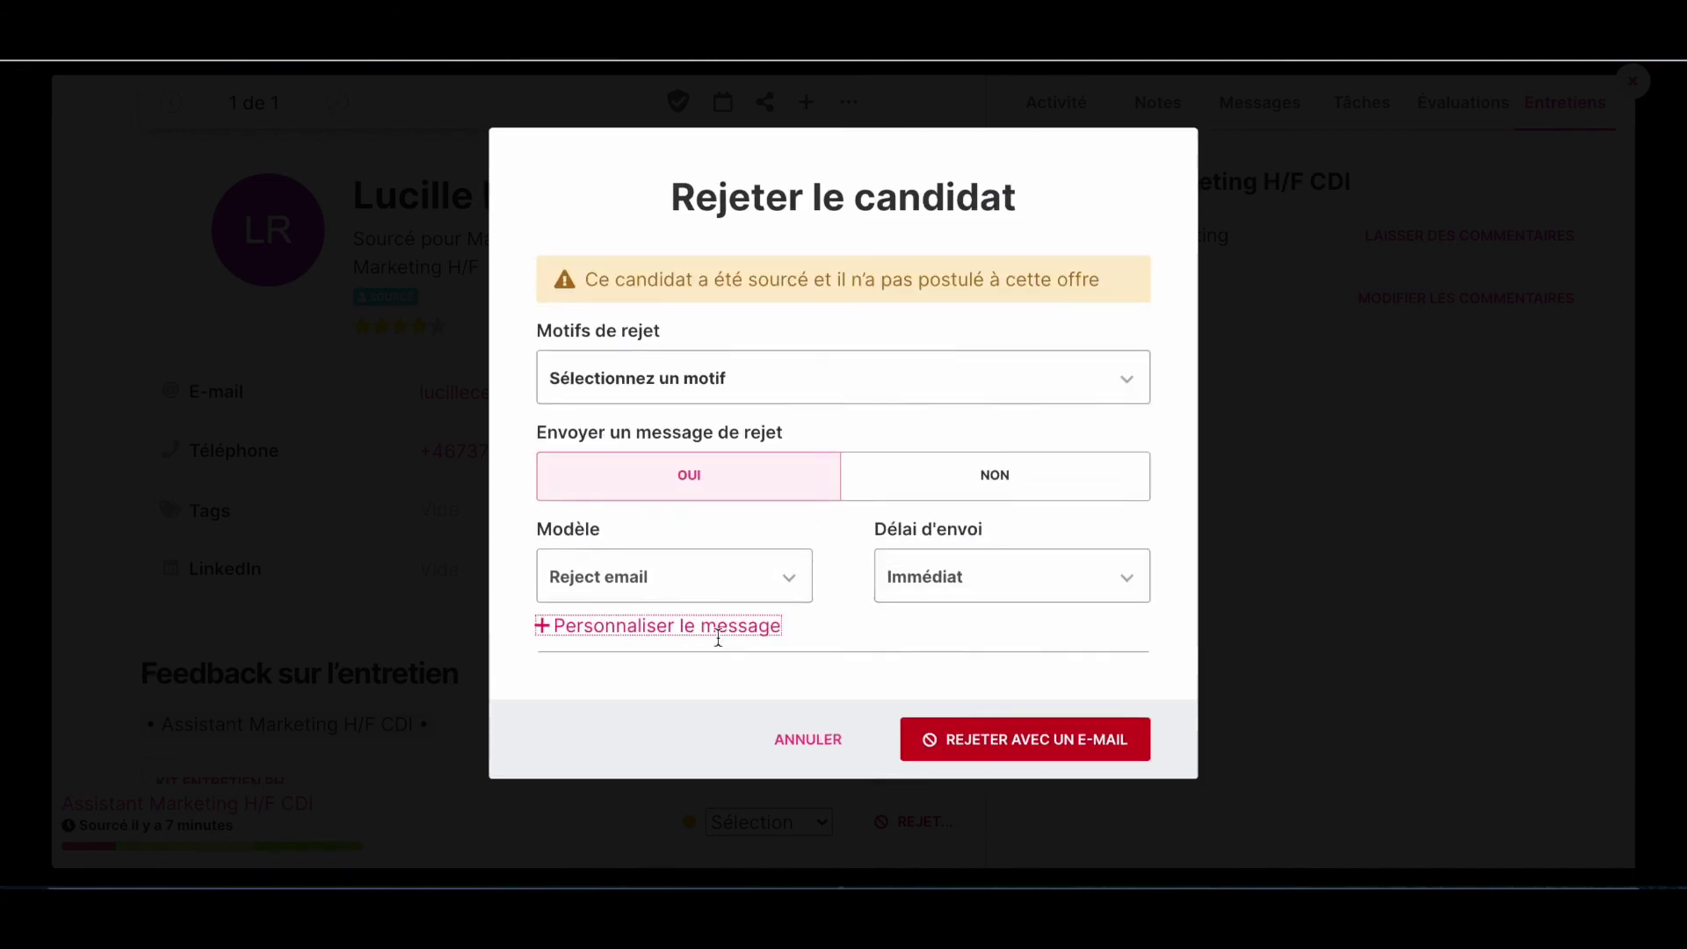
{"action": "left_click", "coordinate": [716, 636]}
{"action": "scroll", "coordinate": [718, 636], "scroll_direction": "down", "scroll_amount": 5}
{"action": "scroll", "coordinate": [718, 636], "scroll_direction": "up", "scroll_amount": 4}
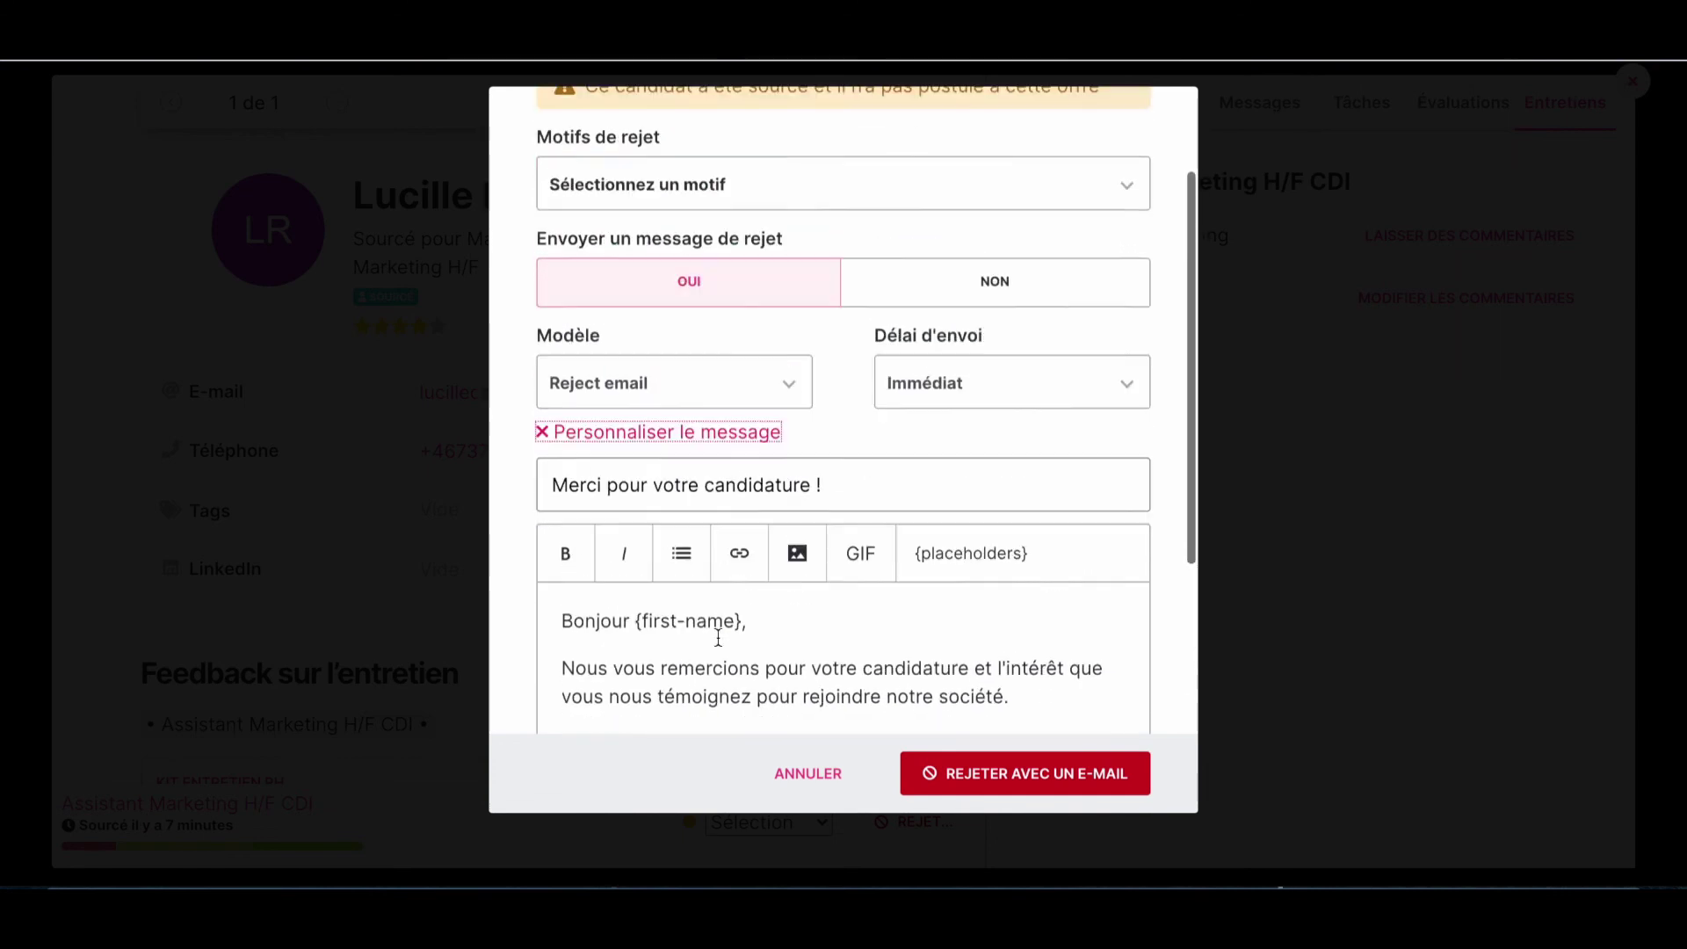
{"action": "left_click", "coordinate": [1271, 210]}
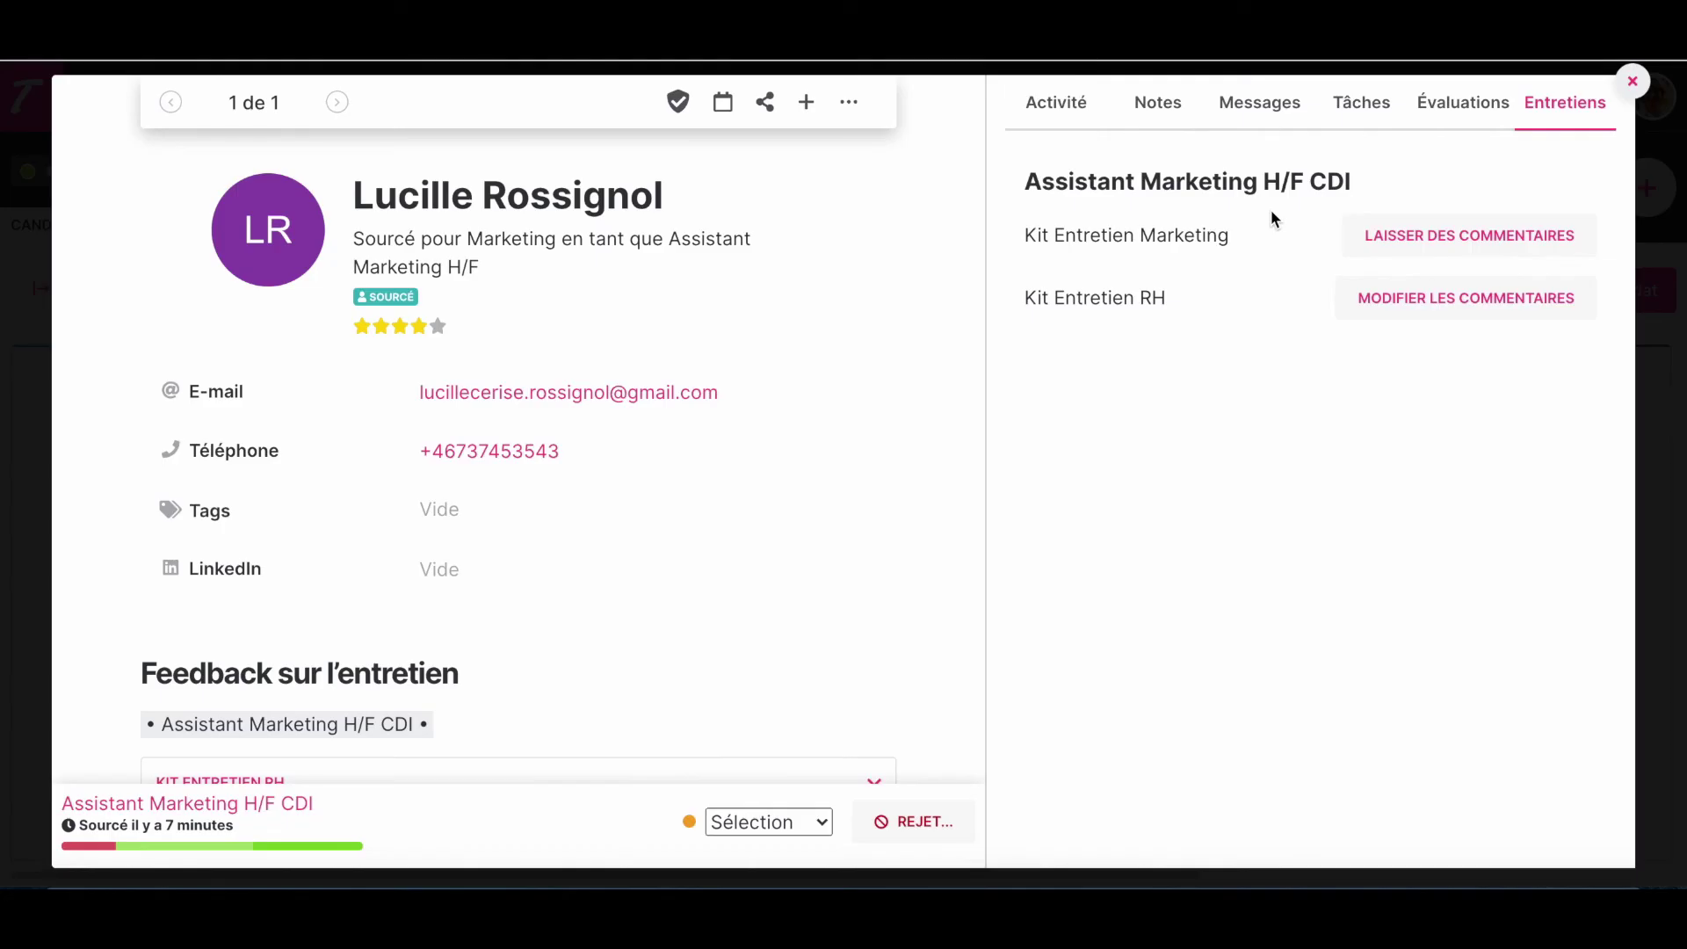
Close the candidate profile and move the candidate's card to the Entretien 1 column of the Assistant Marketing H/F CDI pipeline
{"action": "left_click", "coordinate": [1632, 81]}
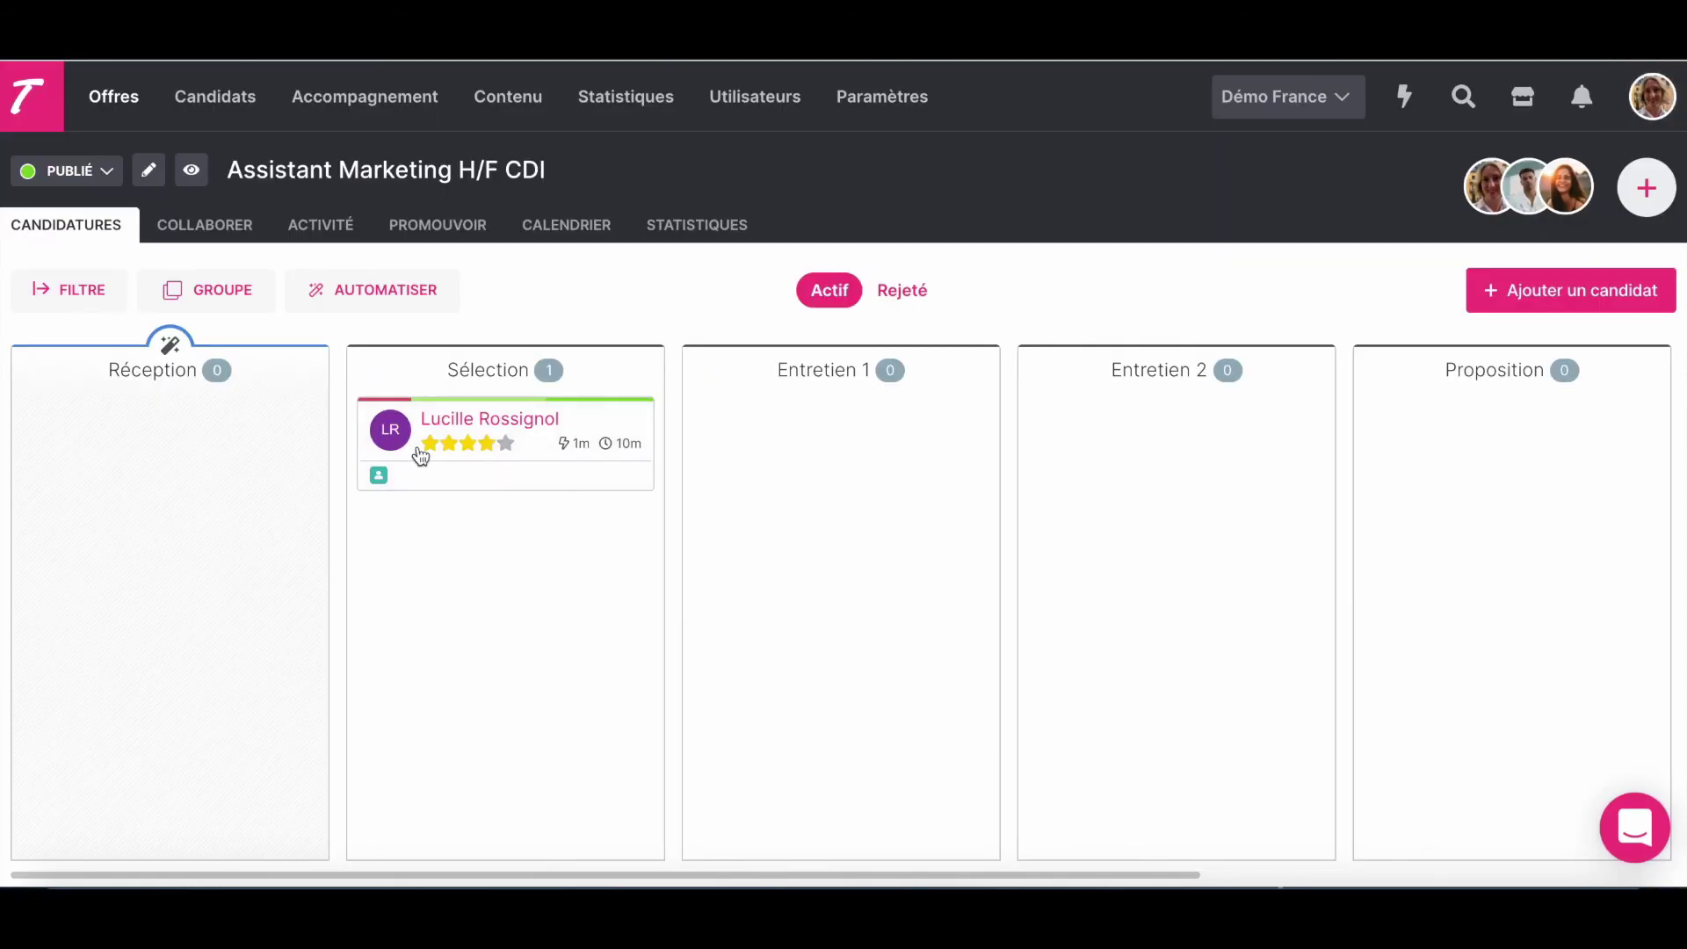
{"action": "left_click_drag", "start_coordinate": [629, 437], "coordinate": [784, 426]}
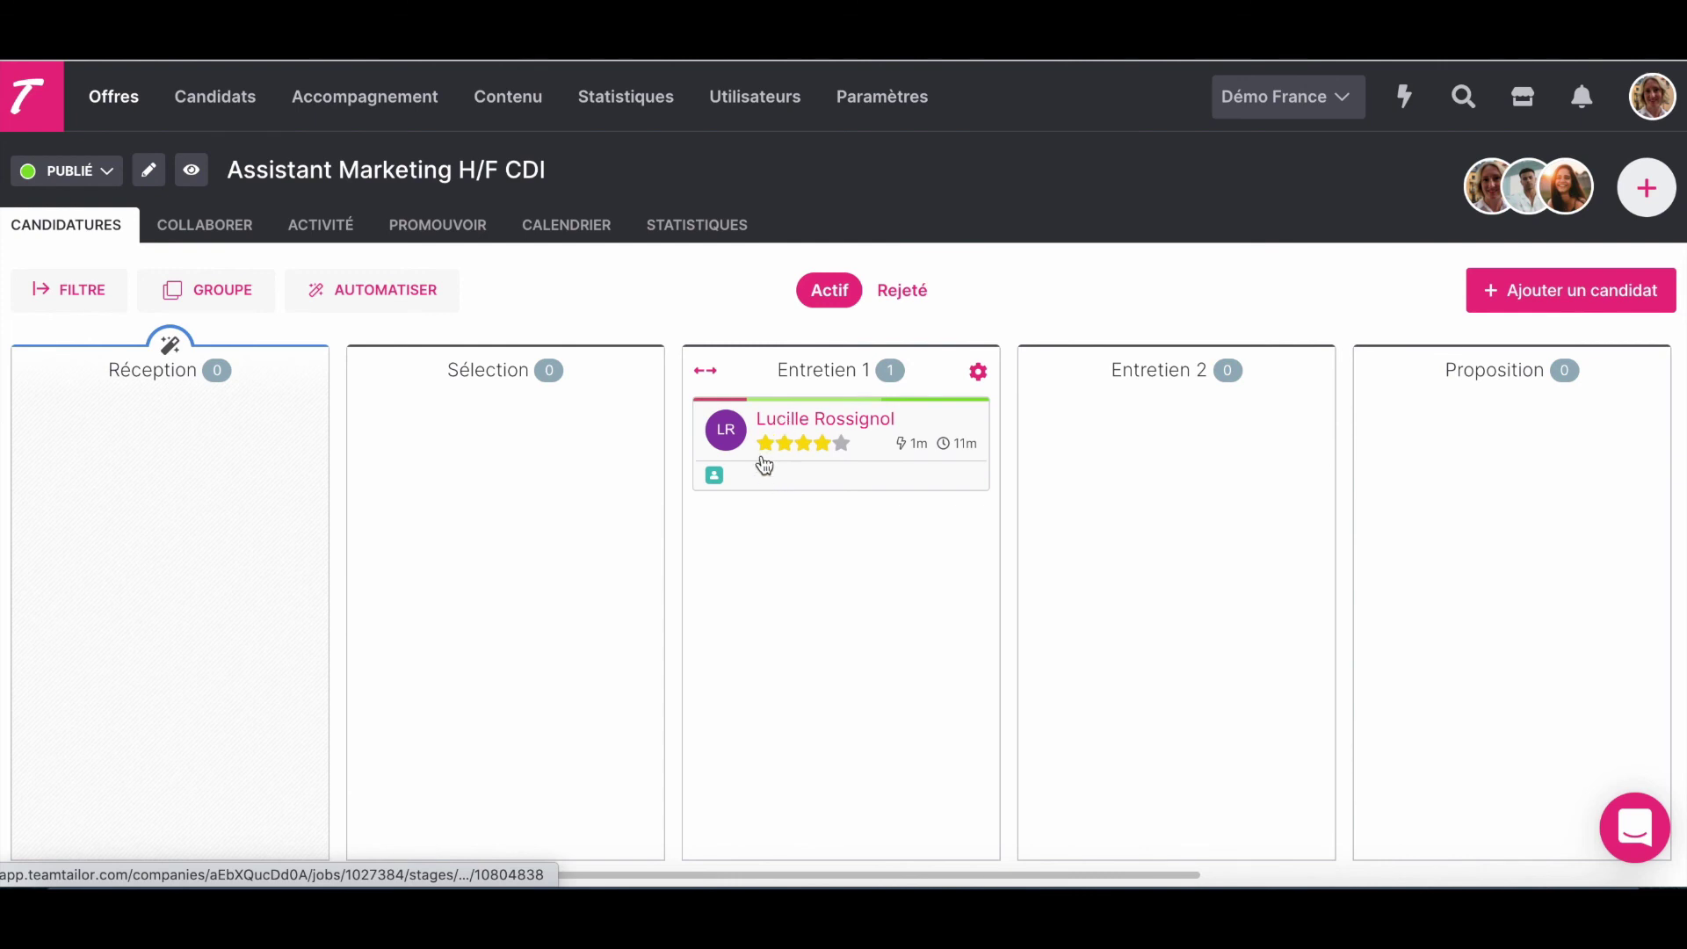